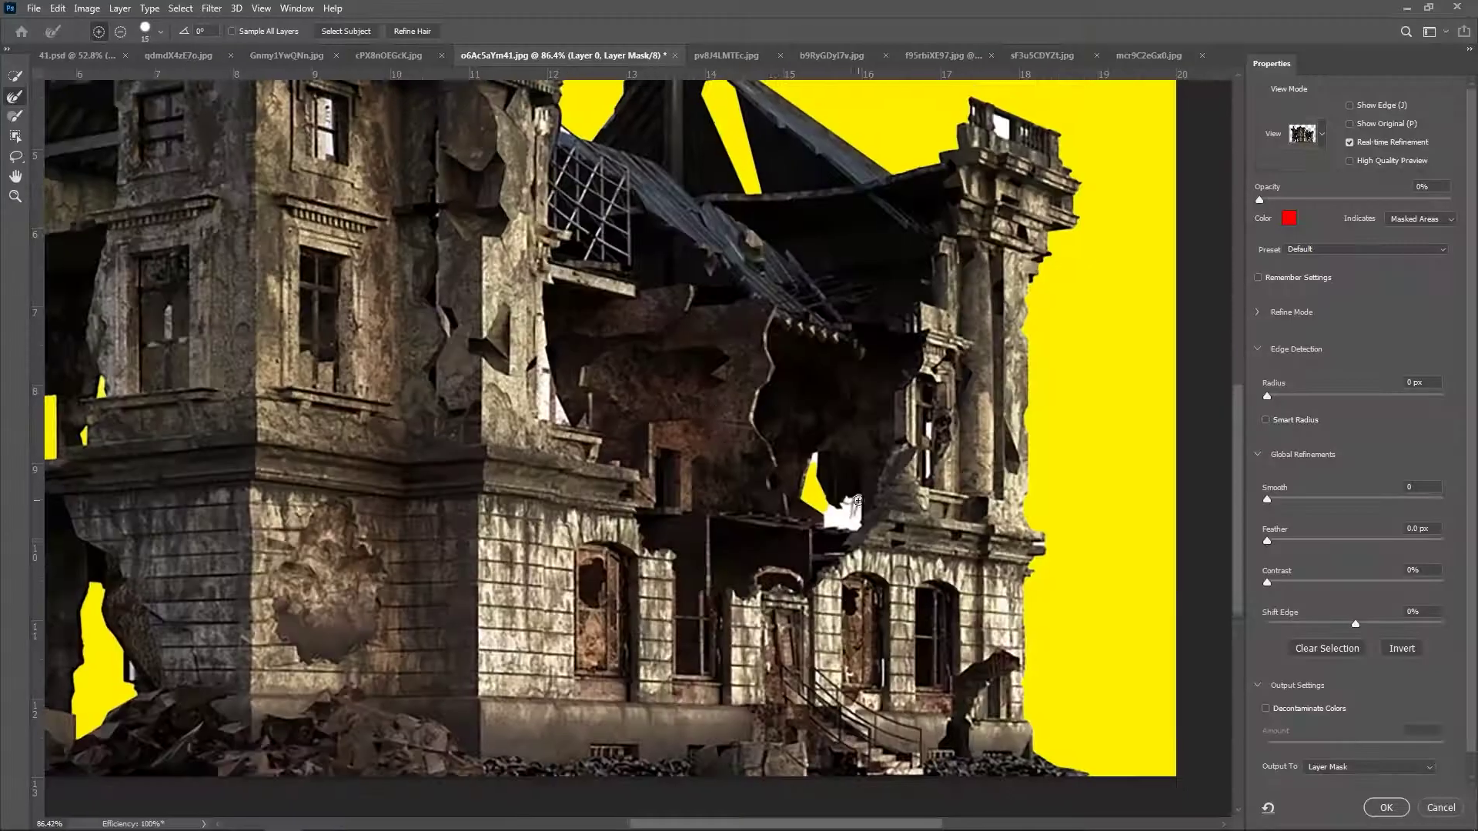
Pan the view up to reveal the ruined mansion's upper part
drag(827, 227, 798, 389)
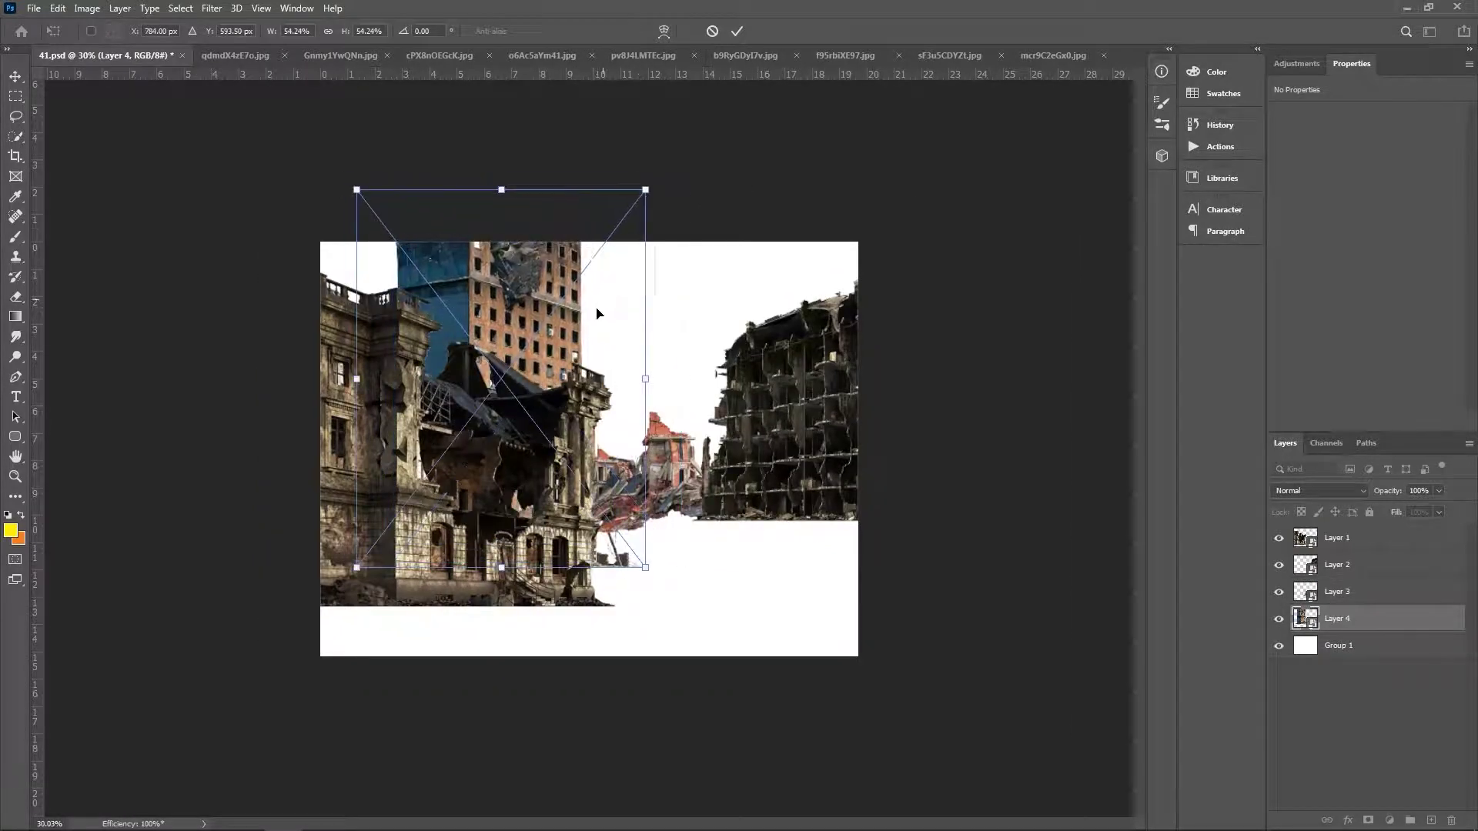
Scale and perspective-distort the rubble ground to street level, then clone over its lower-right edge
drag(1073, 380, 957, 423)
drag(589, 423, 597, 561)
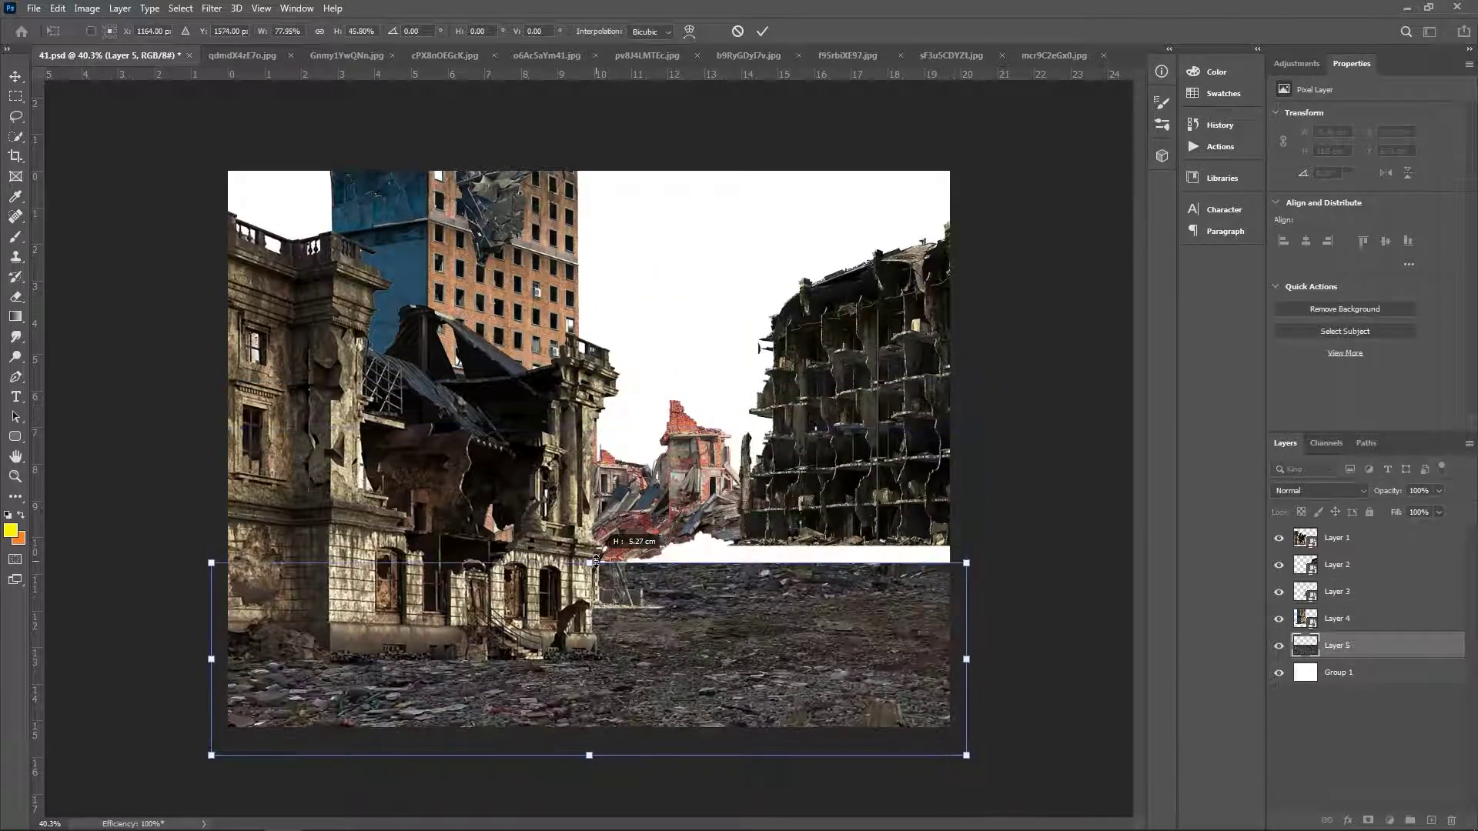
drag(966, 756, 1070, 752)
key(Return)
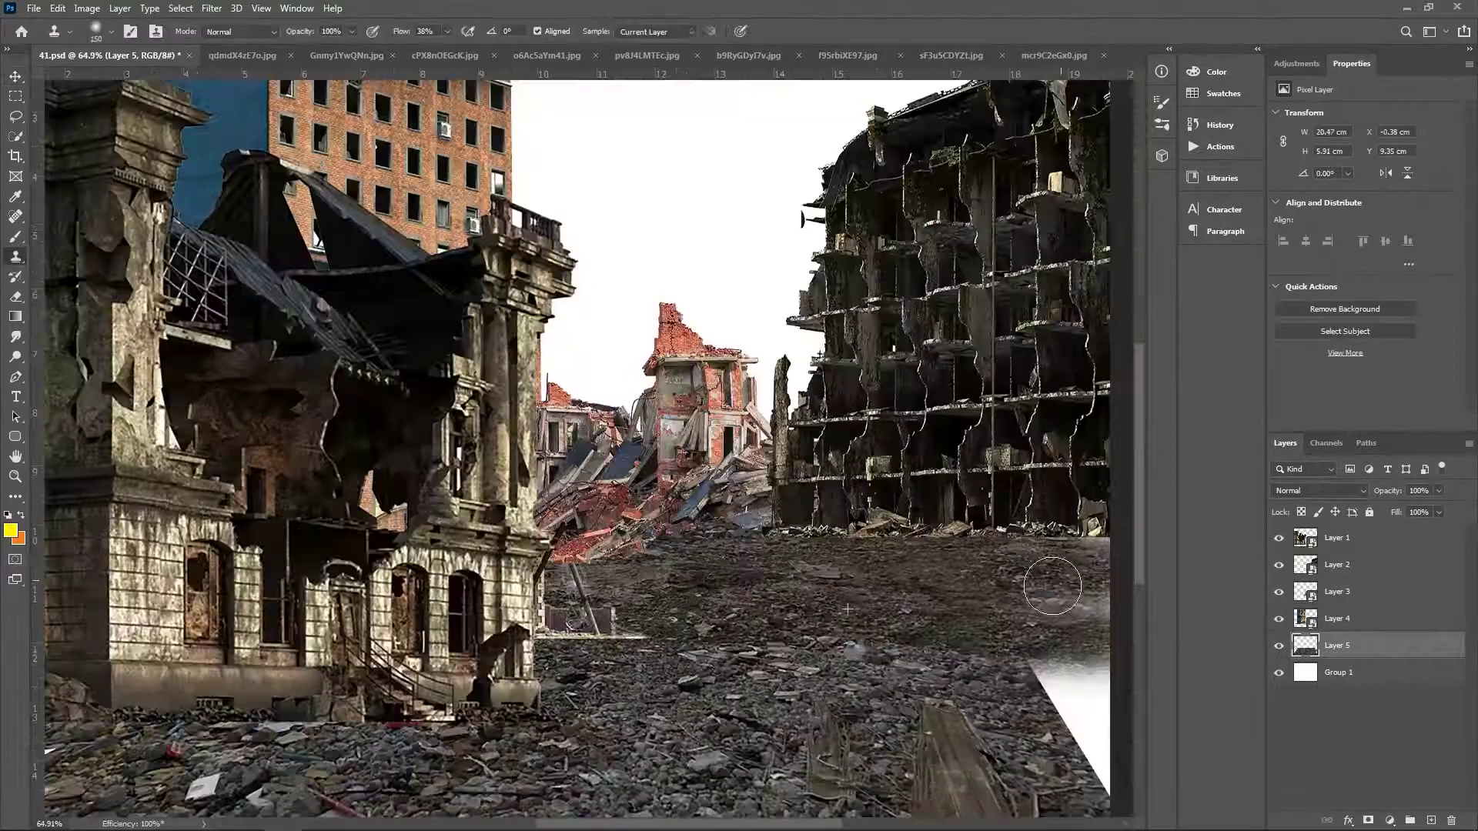
mouse_move(1050, 594)
mouse_down()
mouse_move(1072, 693)
mouse_move(1124, 772)
mouse_up()
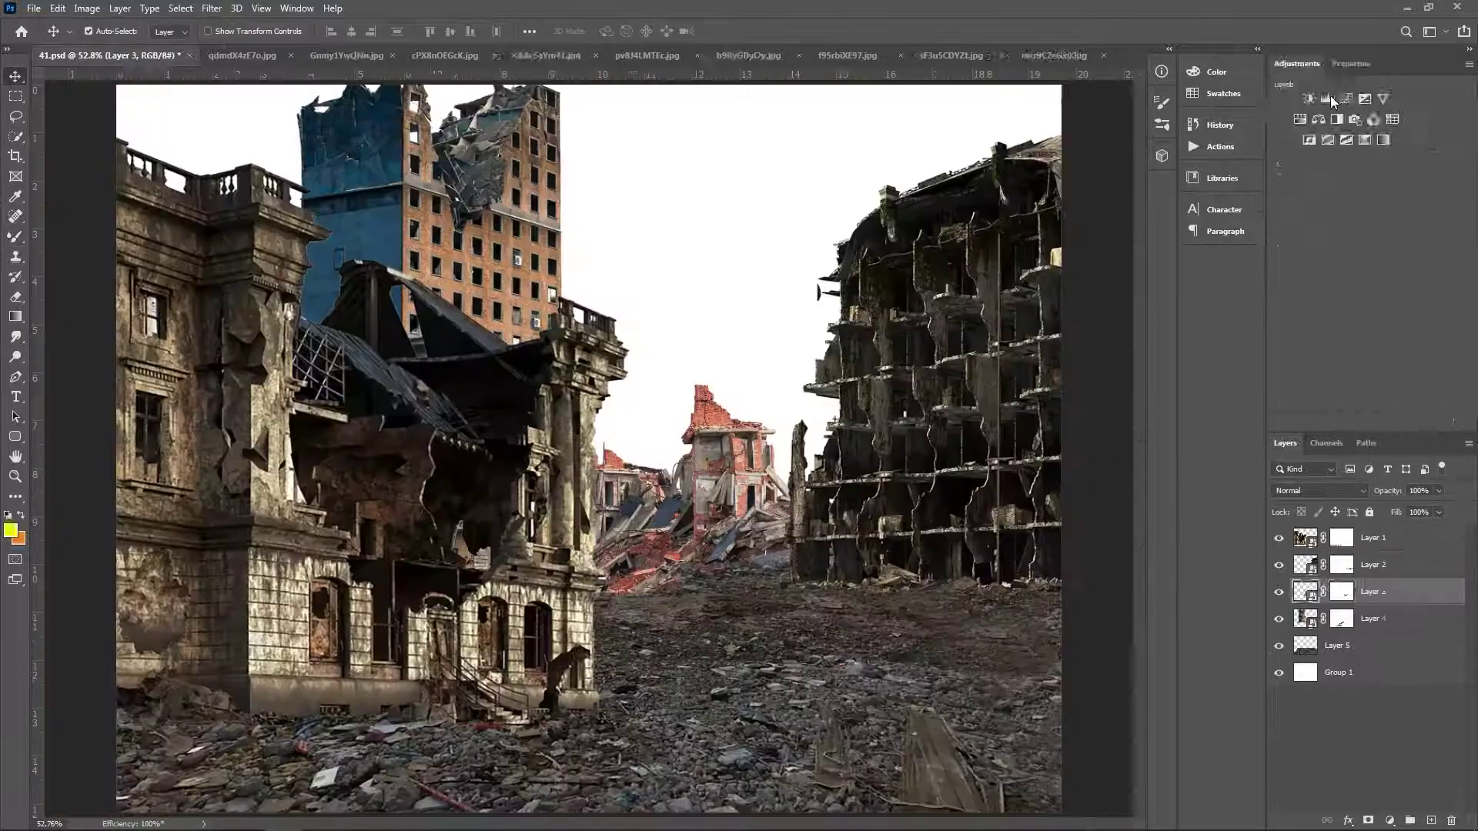
Darken the middle buildings with clipped Levels, then select the concrete rubble and move it into the scene
click(1330, 96)
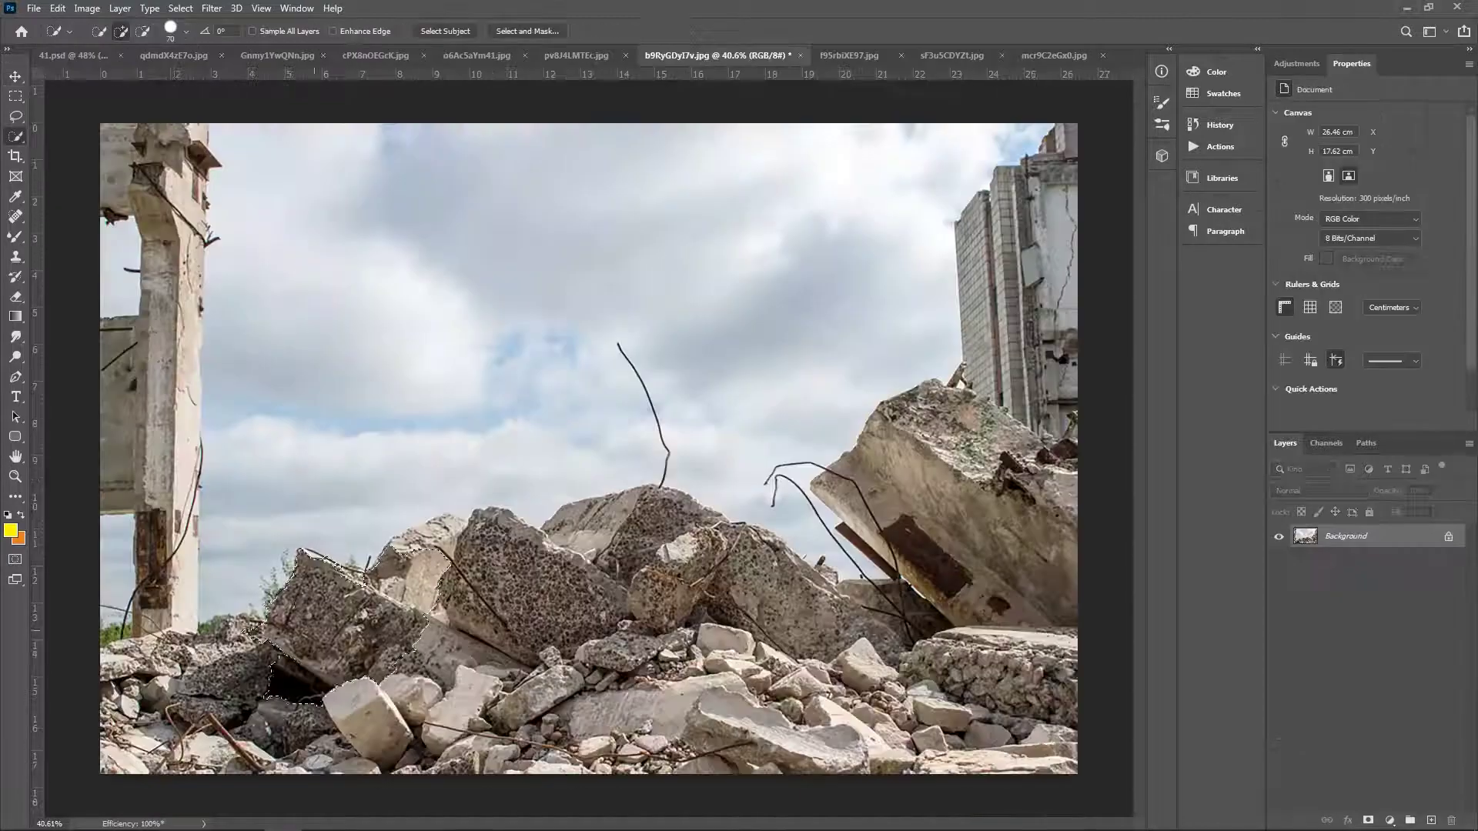
drag(731, 752, 1016, 692)
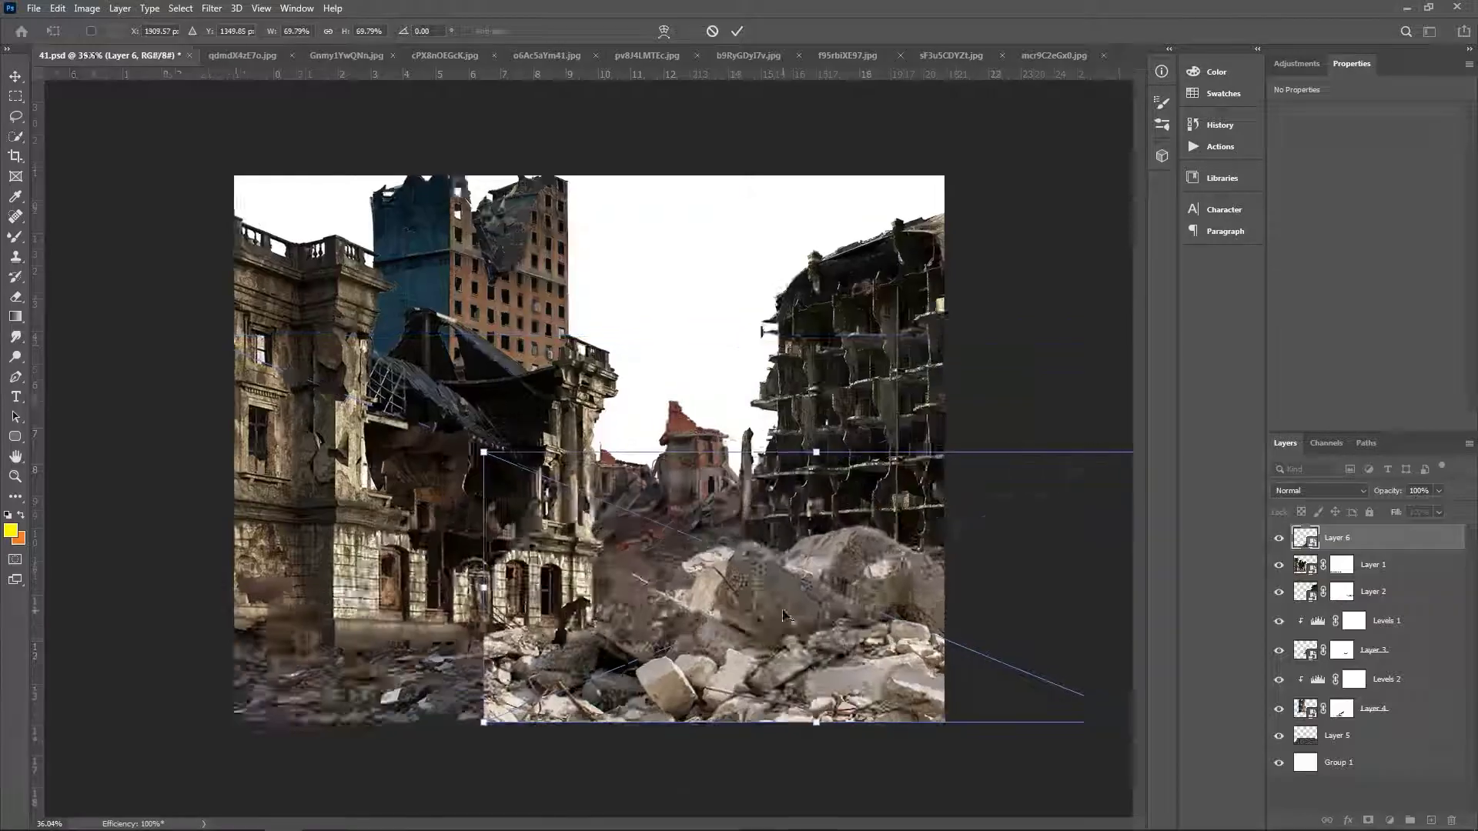
drag(784, 616, 955, 465)
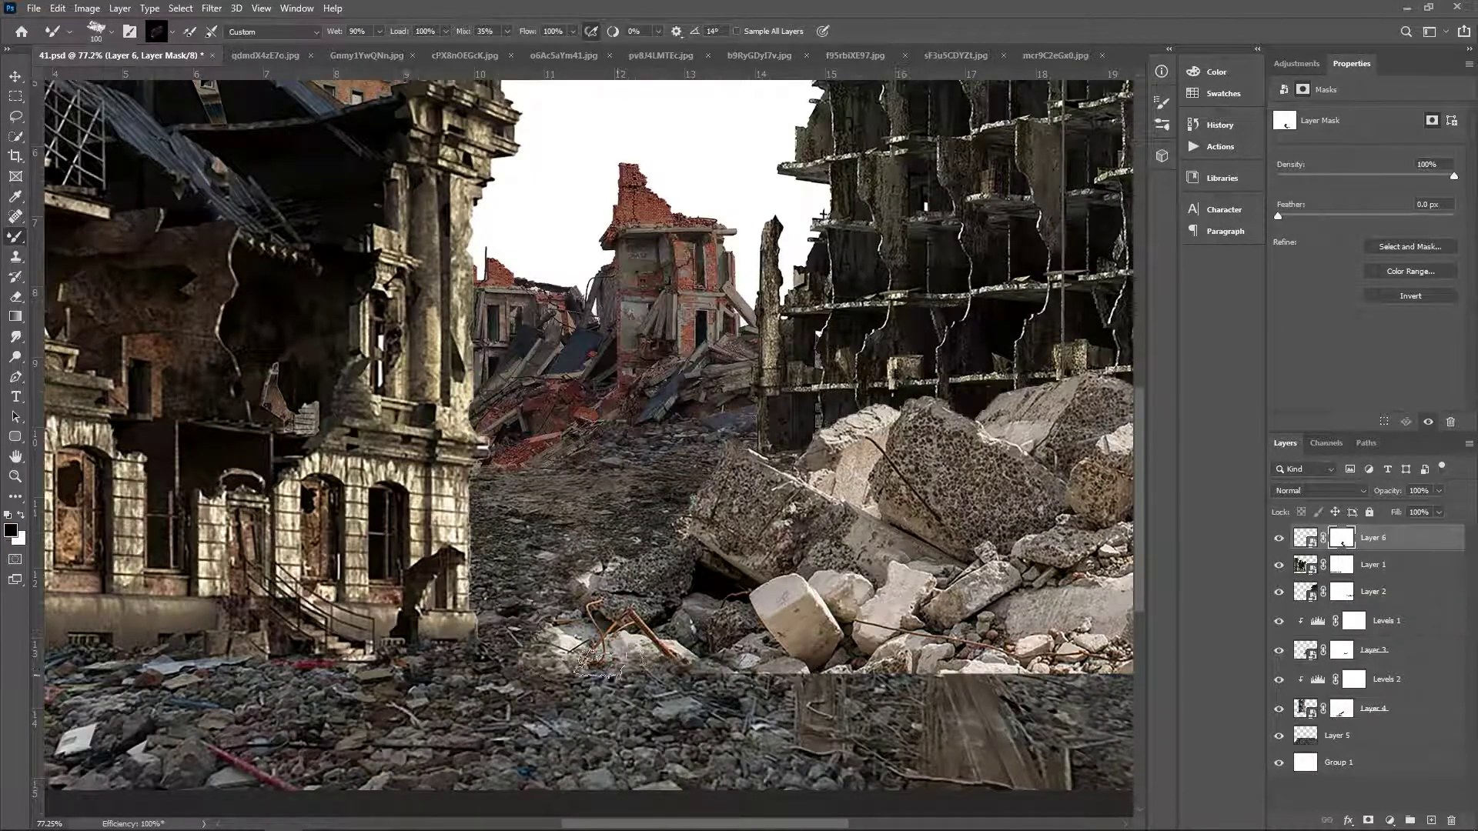
drag(596, 660, 312, 615)
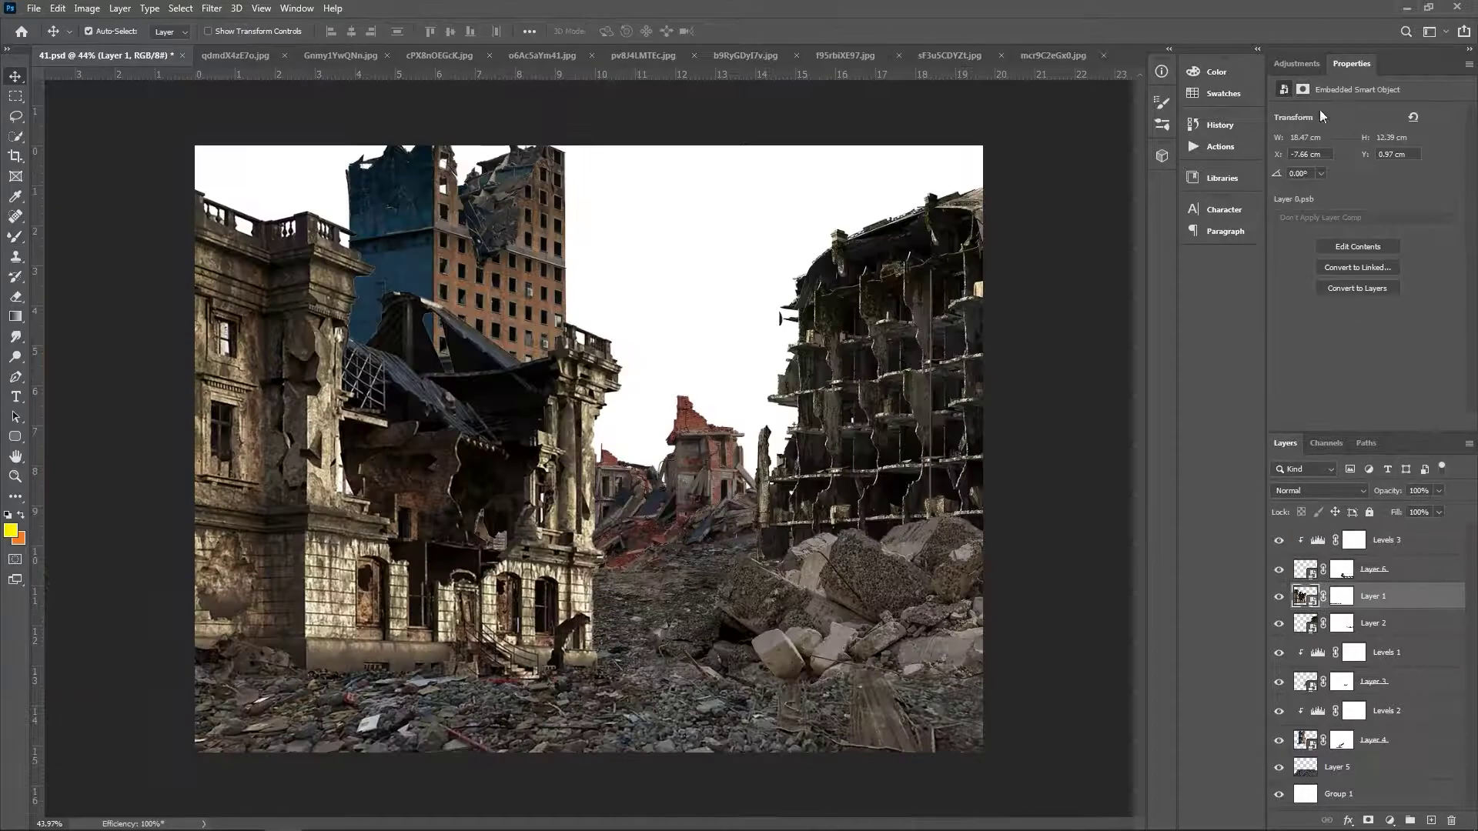
Dim the left building's highlights and Blend-If the sky so only its darker tones show
drag(1455, 271, 1431, 269)
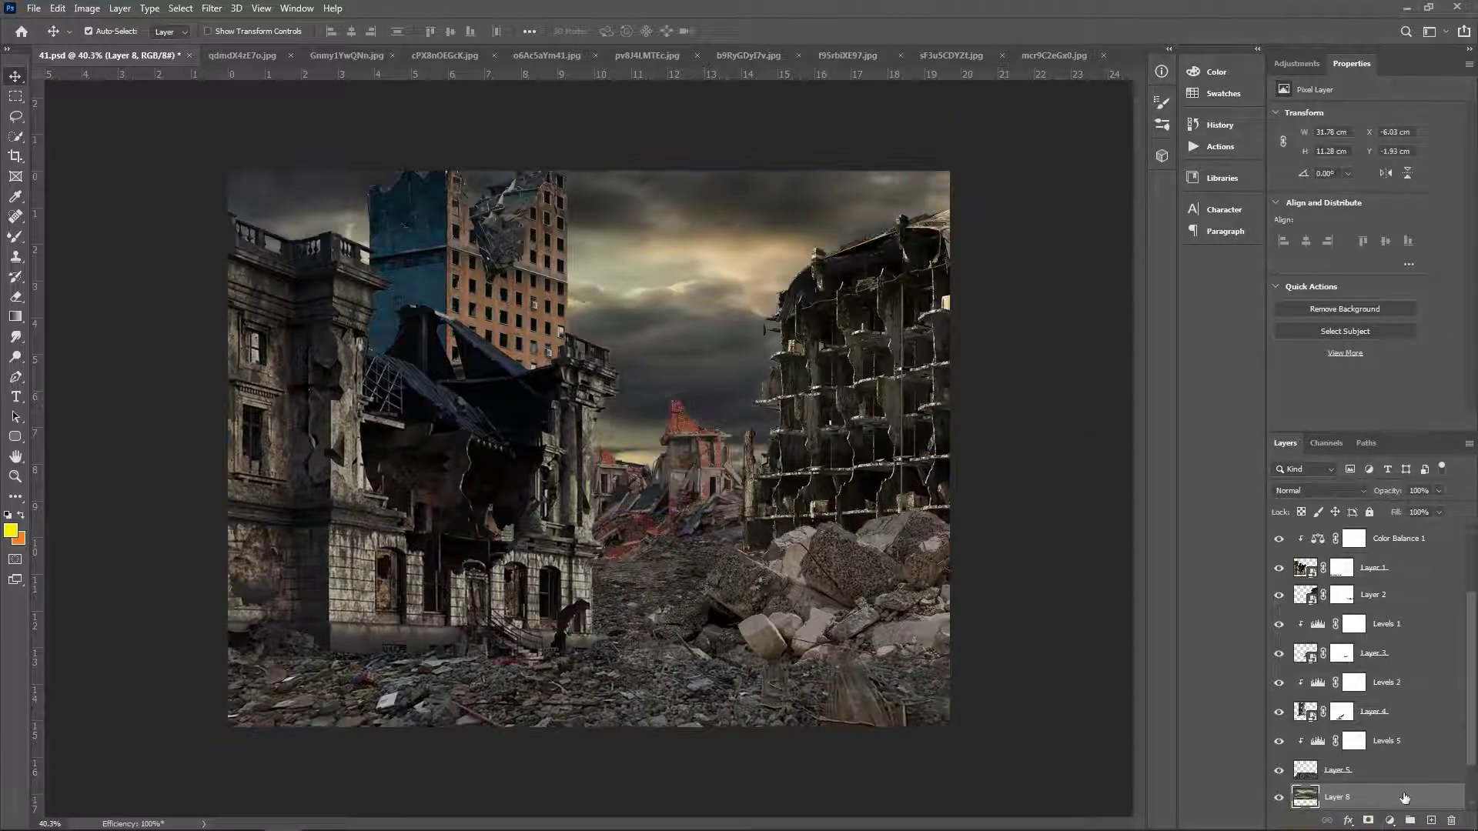
double_click(1409, 808)
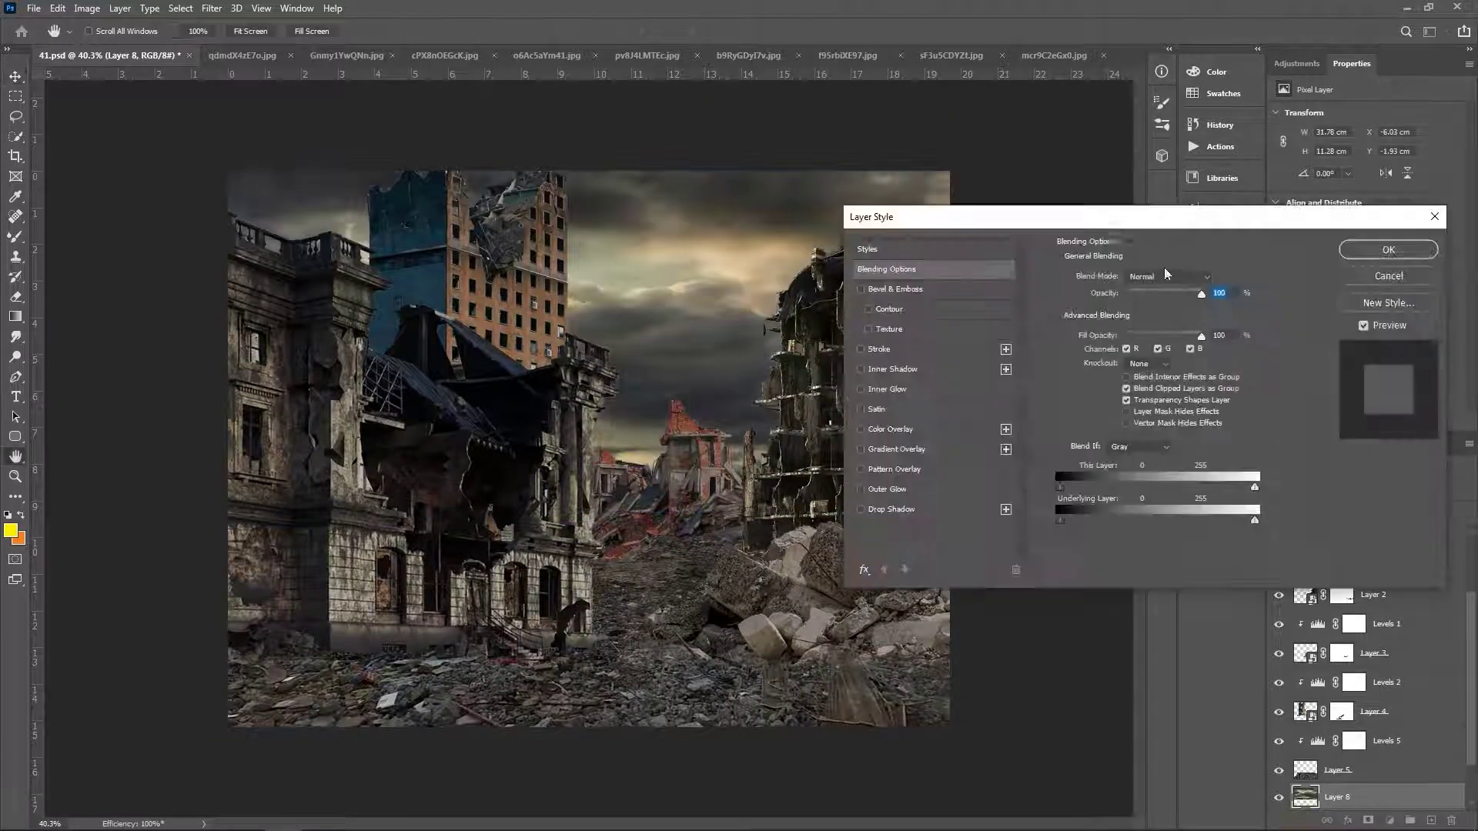
drag(1140, 459, 1254, 460)
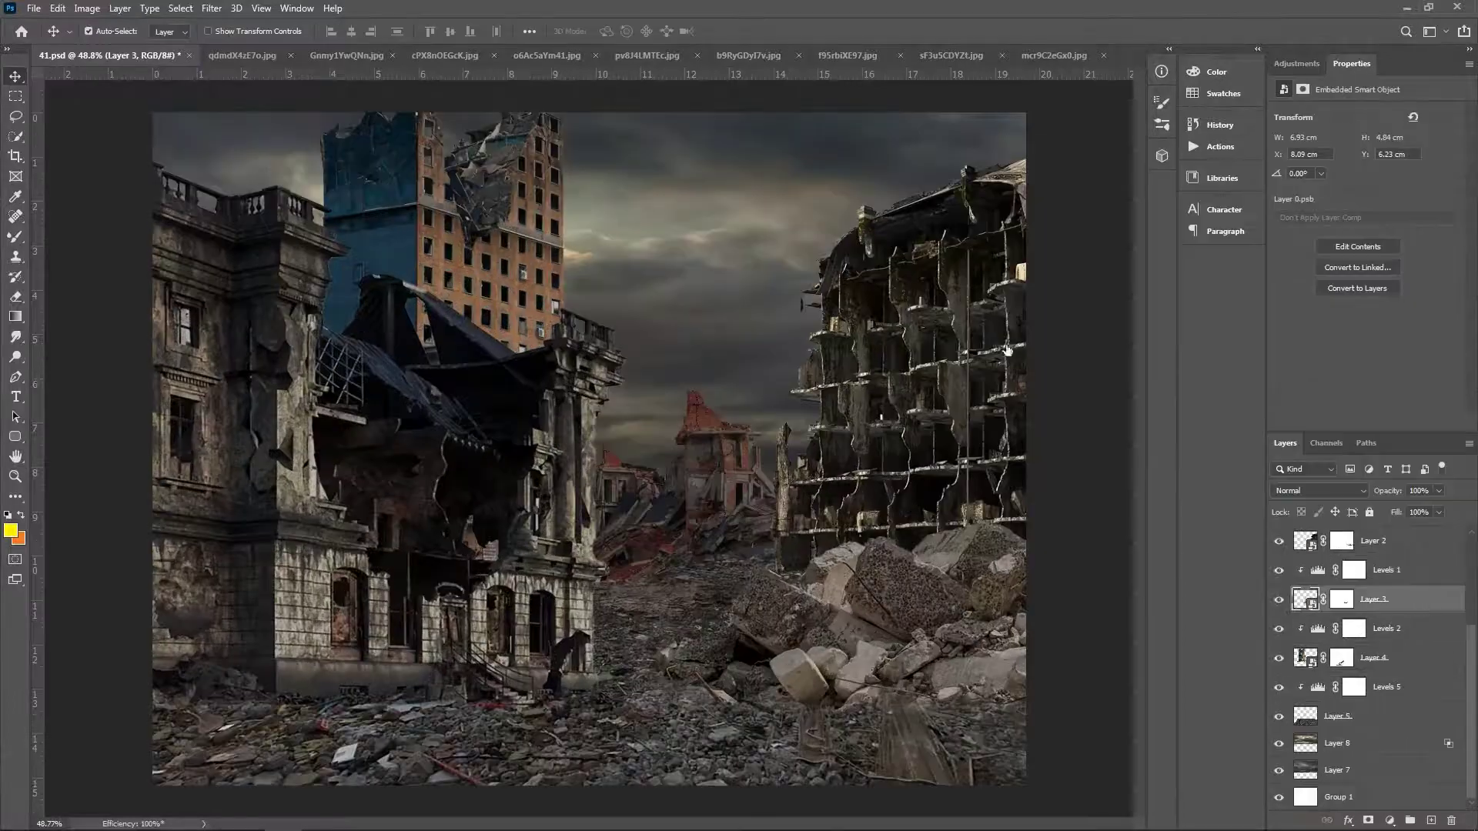
Give Layer 3 a sampled tan Color Overlay at 15% and pick the haze layer's blend mode
click(784, 253)
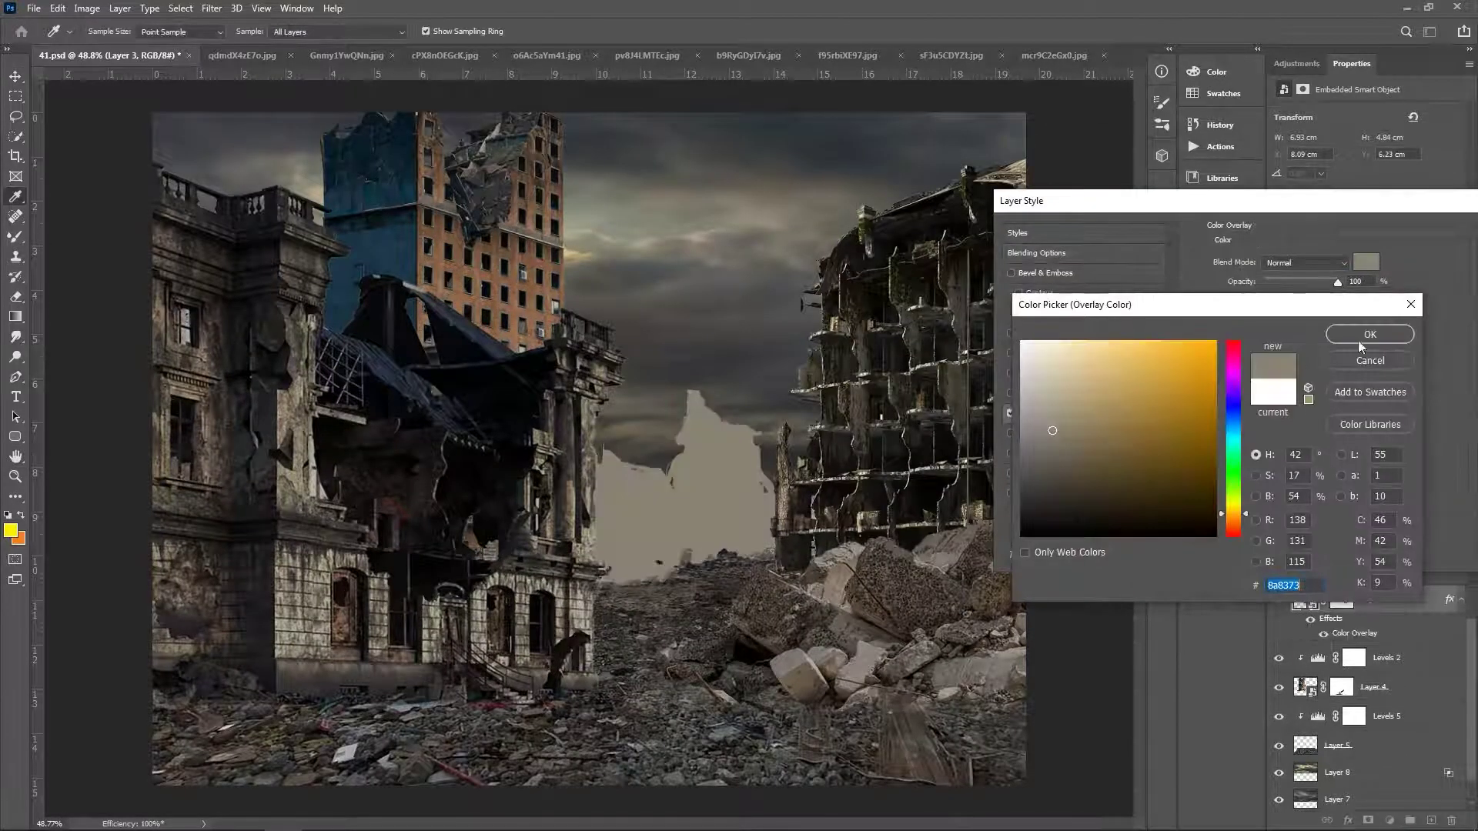
click(1370, 335)
drag(1337, 282, 1278, 284)
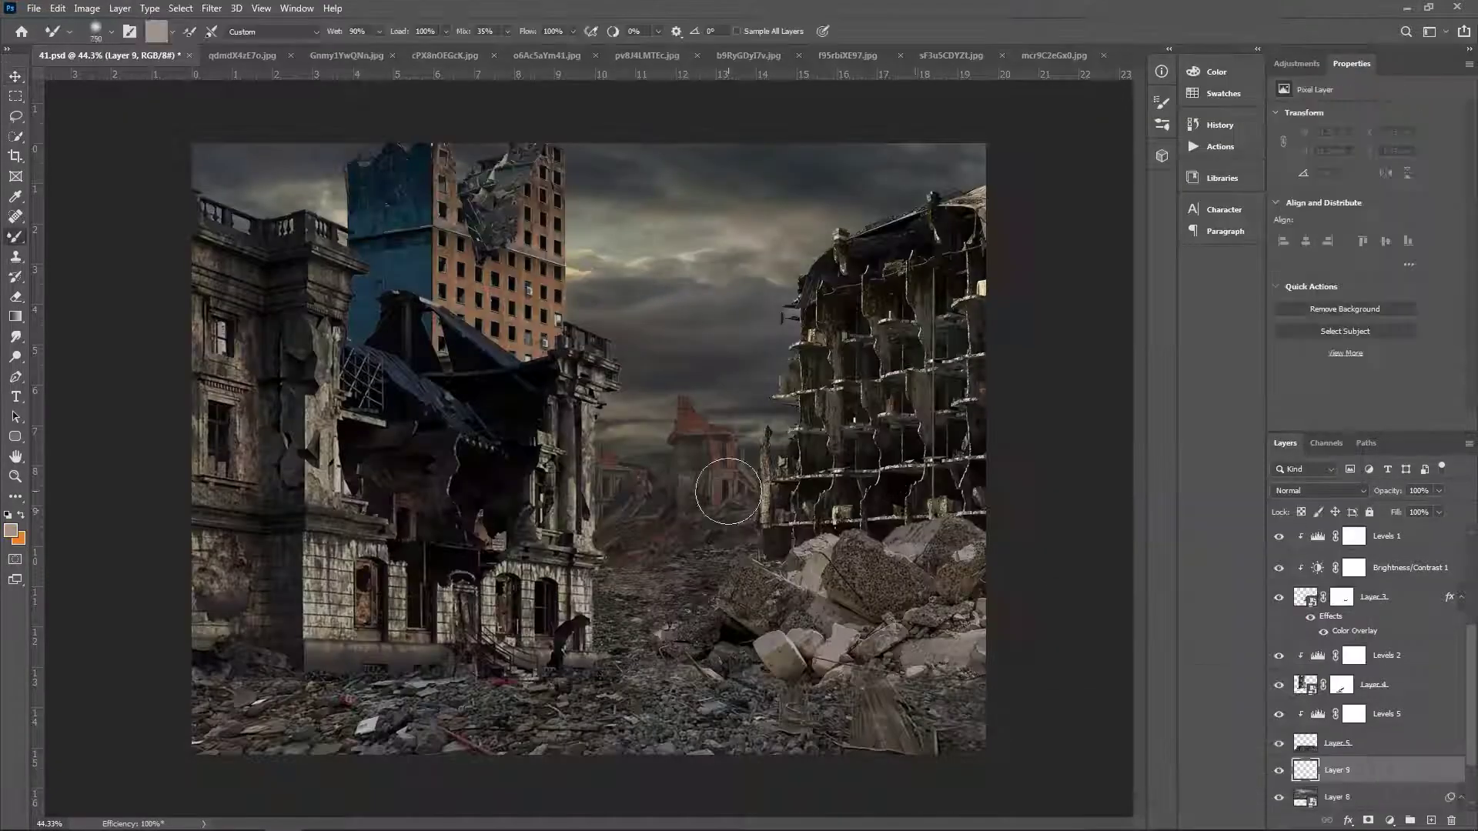
key(v)
click(1319, 490)
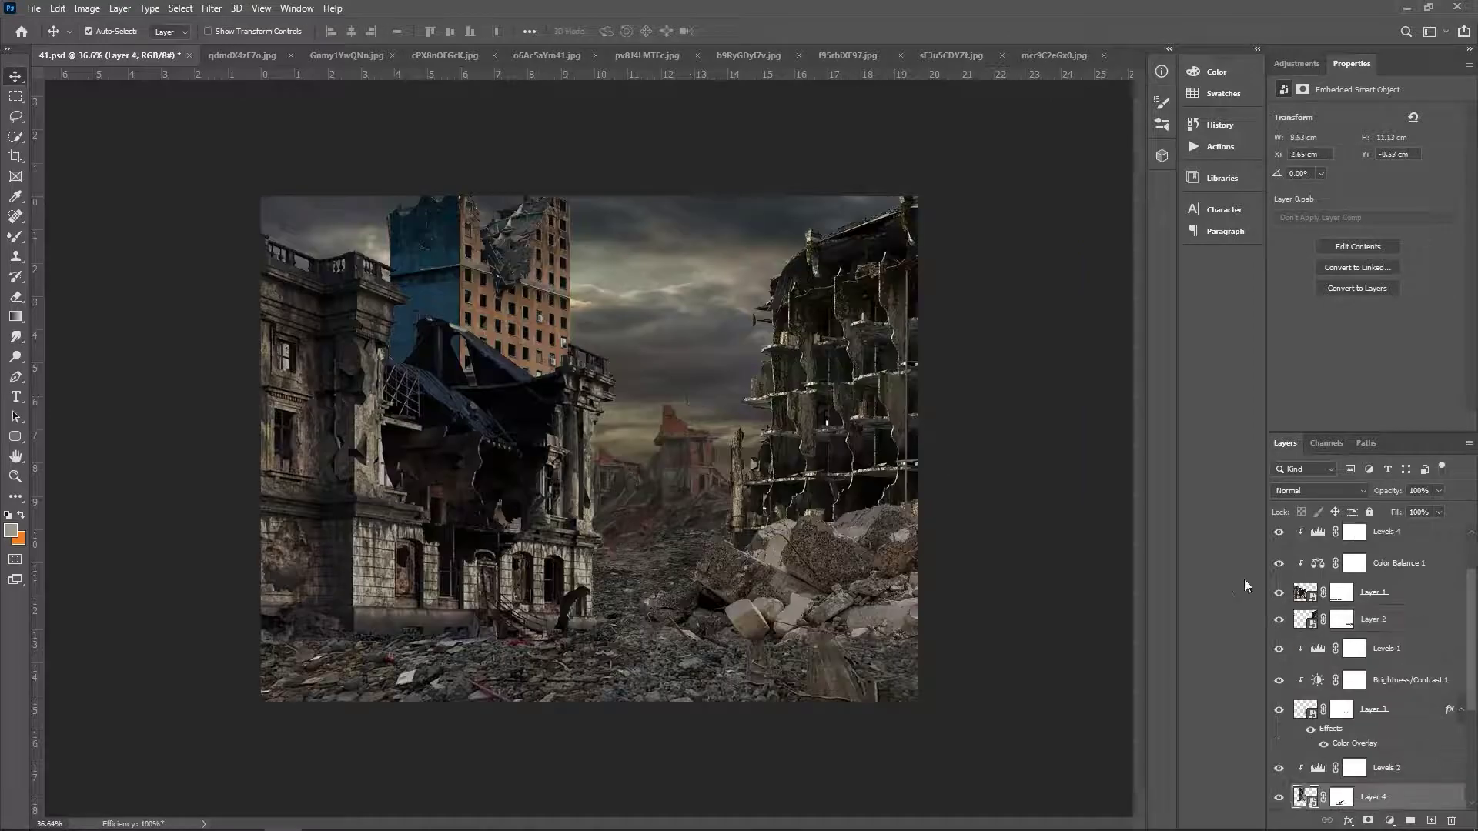
Add a clipped Brightness/Contrast at -58 and a clipped Color Balance
click(1297, 63)
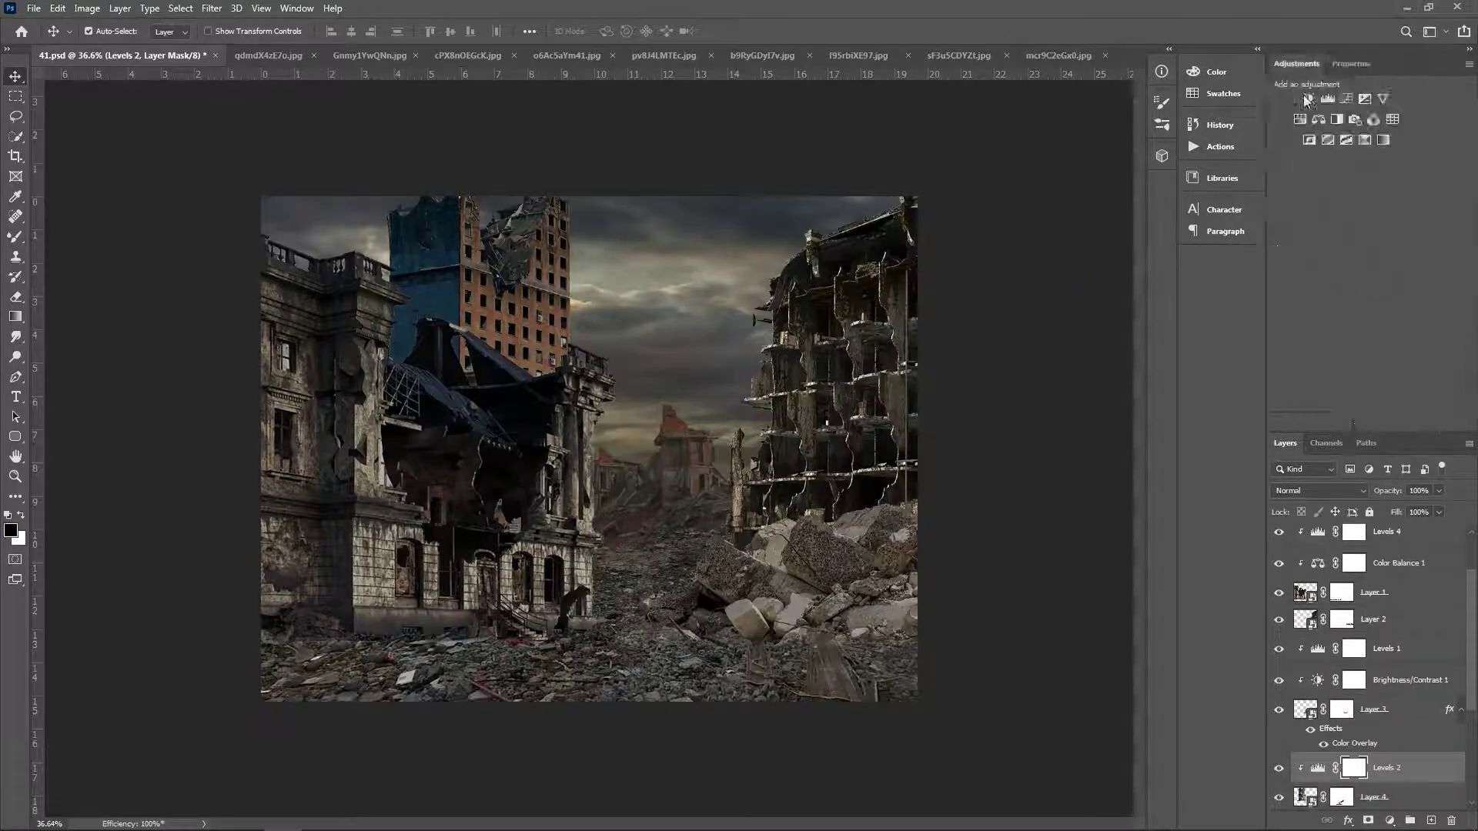
click(1304, 95)
mouse_move(1367, 158)
mouse_down()
mouse_move(1333, 158)
mouse_move(1349, 150)
mouse_move(1350, 200)
mouse_up()
click(1297, 64)
click(1318, 117)
Add a clipped Vibrance at -15 and a Levels layer clipped to Layer 2
click(1297, 63)
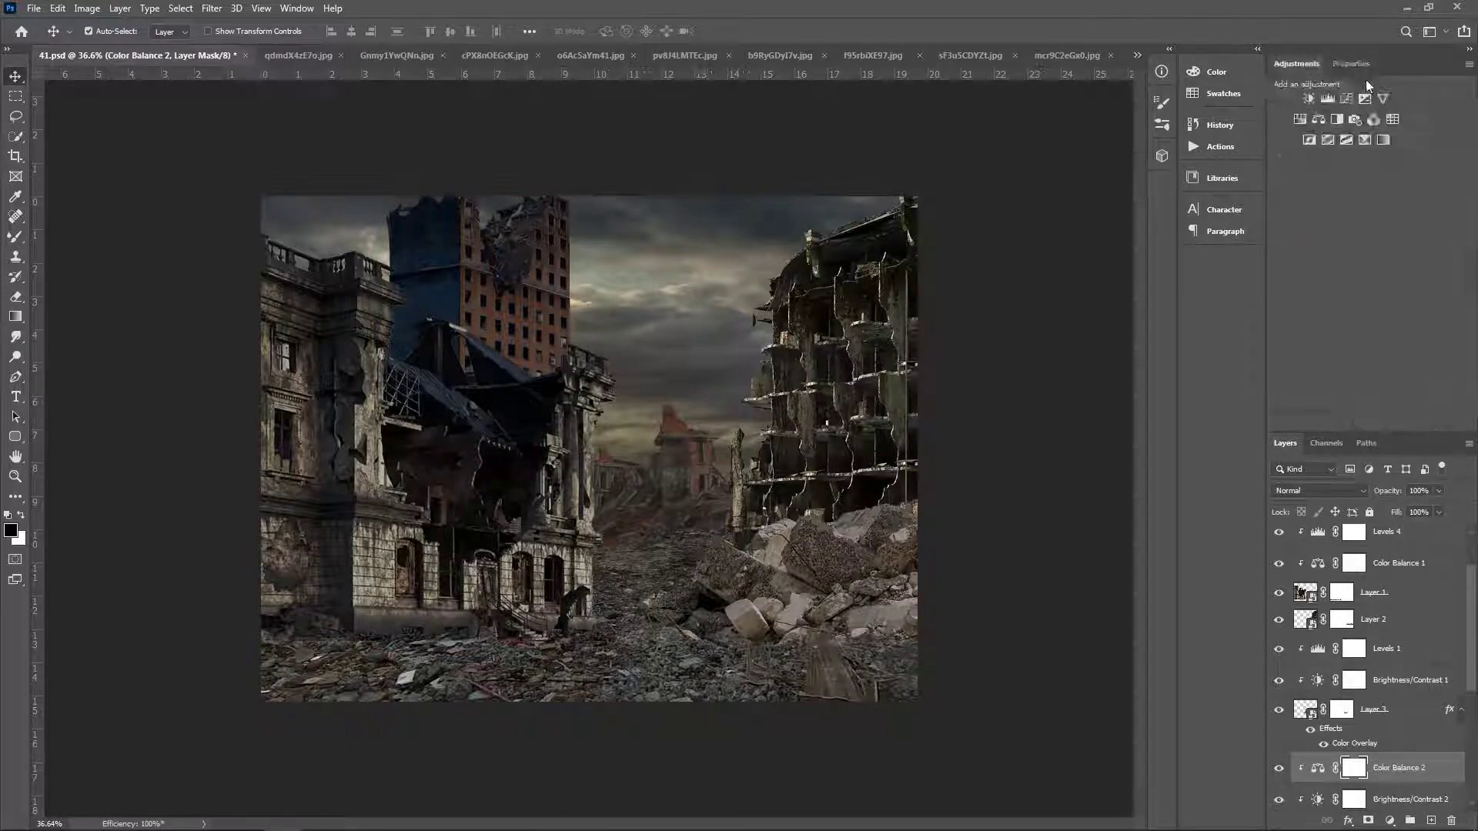
click(1284, 117)
drag(1324, 143, 1358, 144)
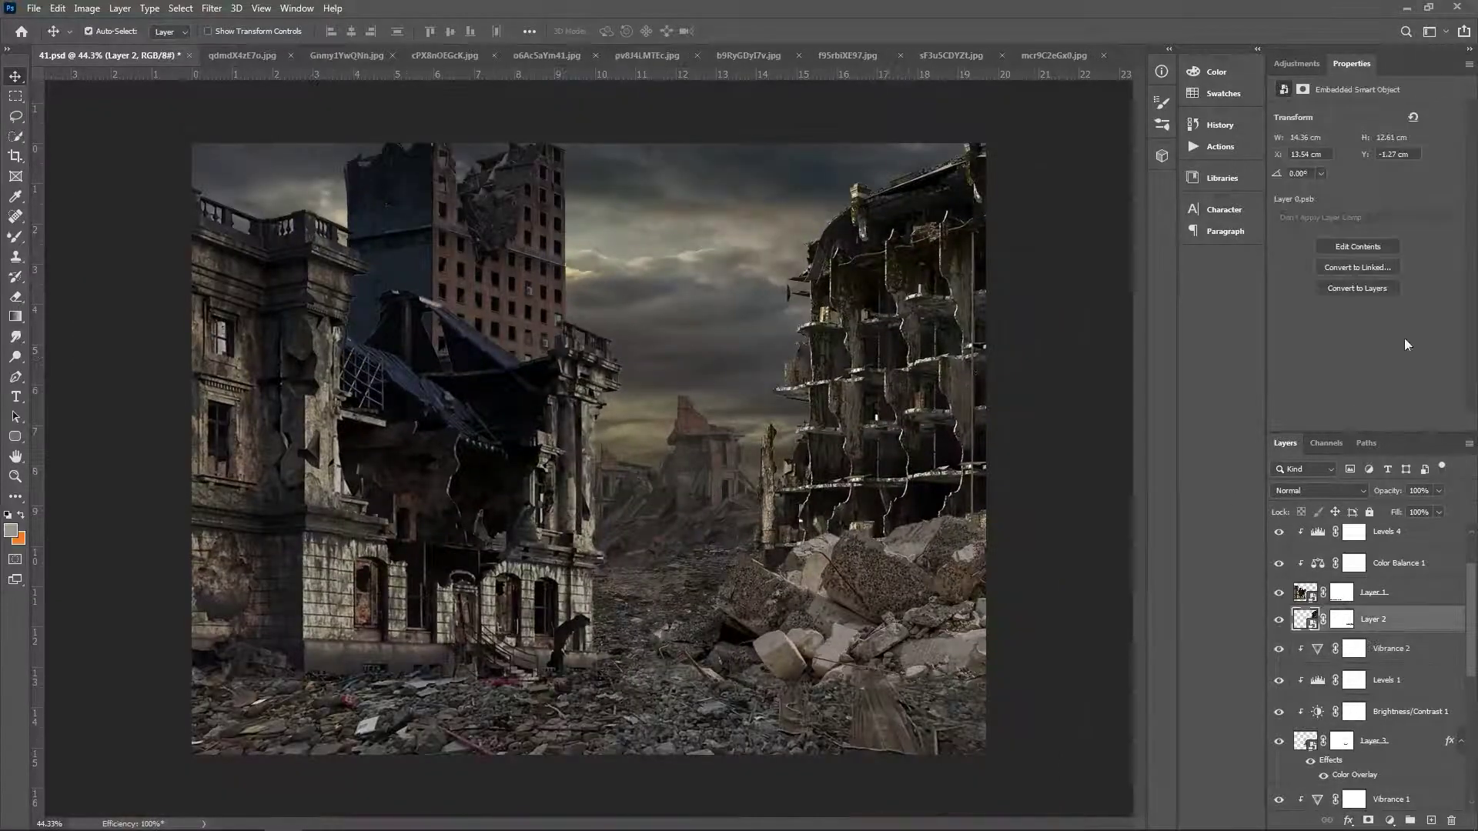
click(1296, 63)
click(1301, 96)
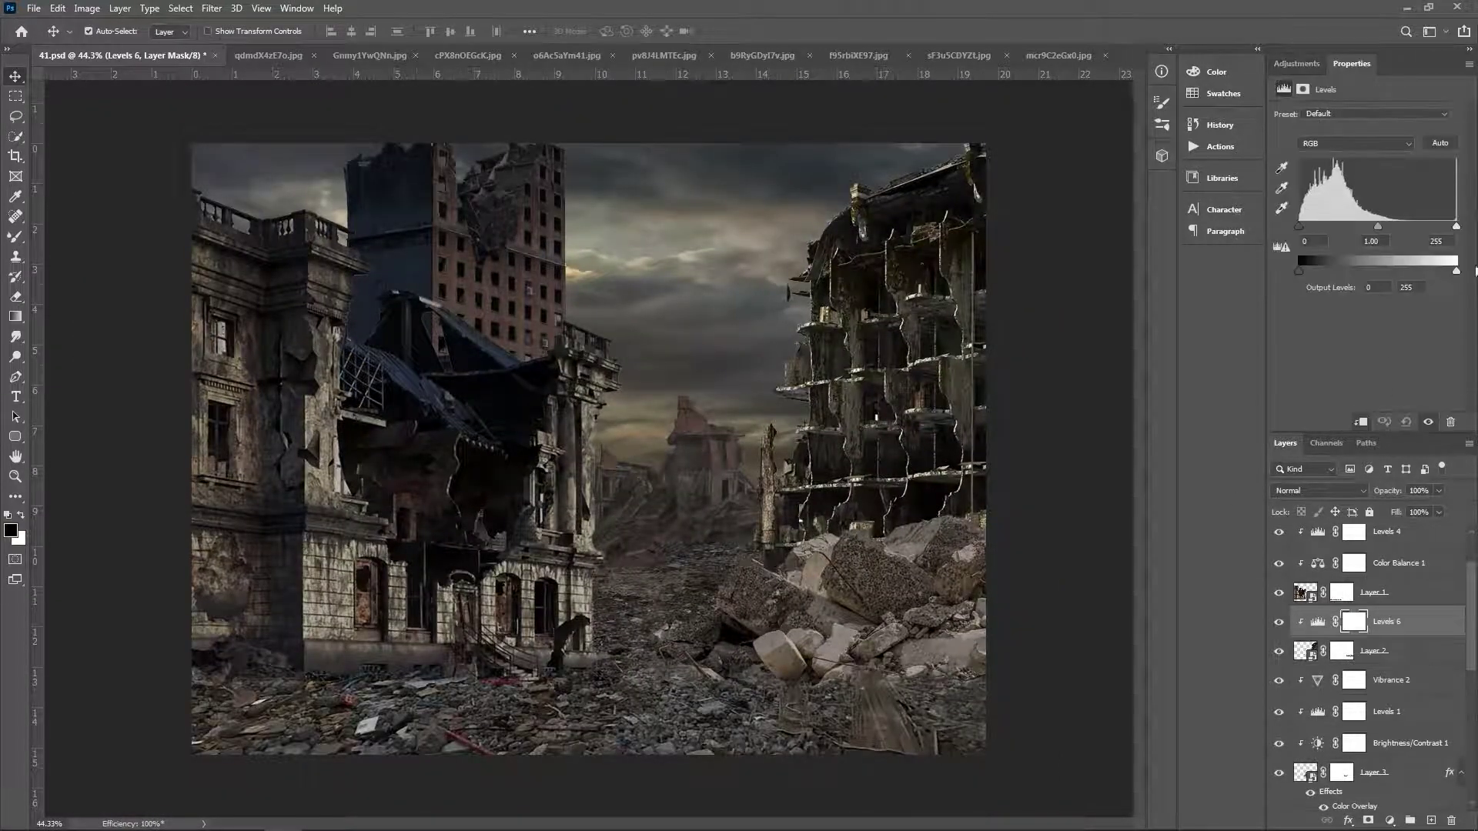
Add a clipped Vibrance at -29 and clipped Color Balance, and set the output white level to 143
click(1296, 63)
click(1284, 117)
drag(1367, 131, 1341, 136)
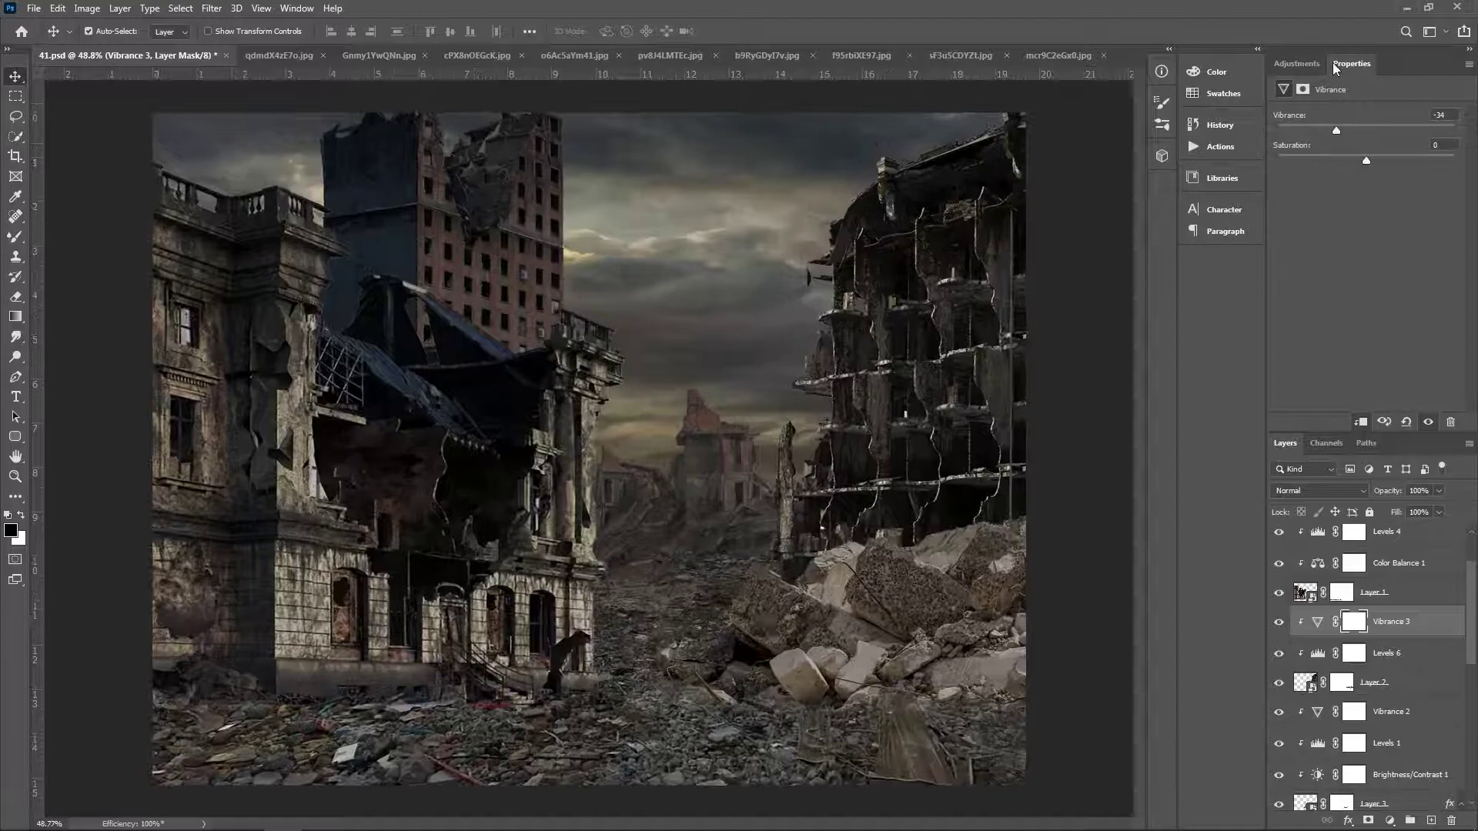
click(1297, 63)
click(1318, 117)
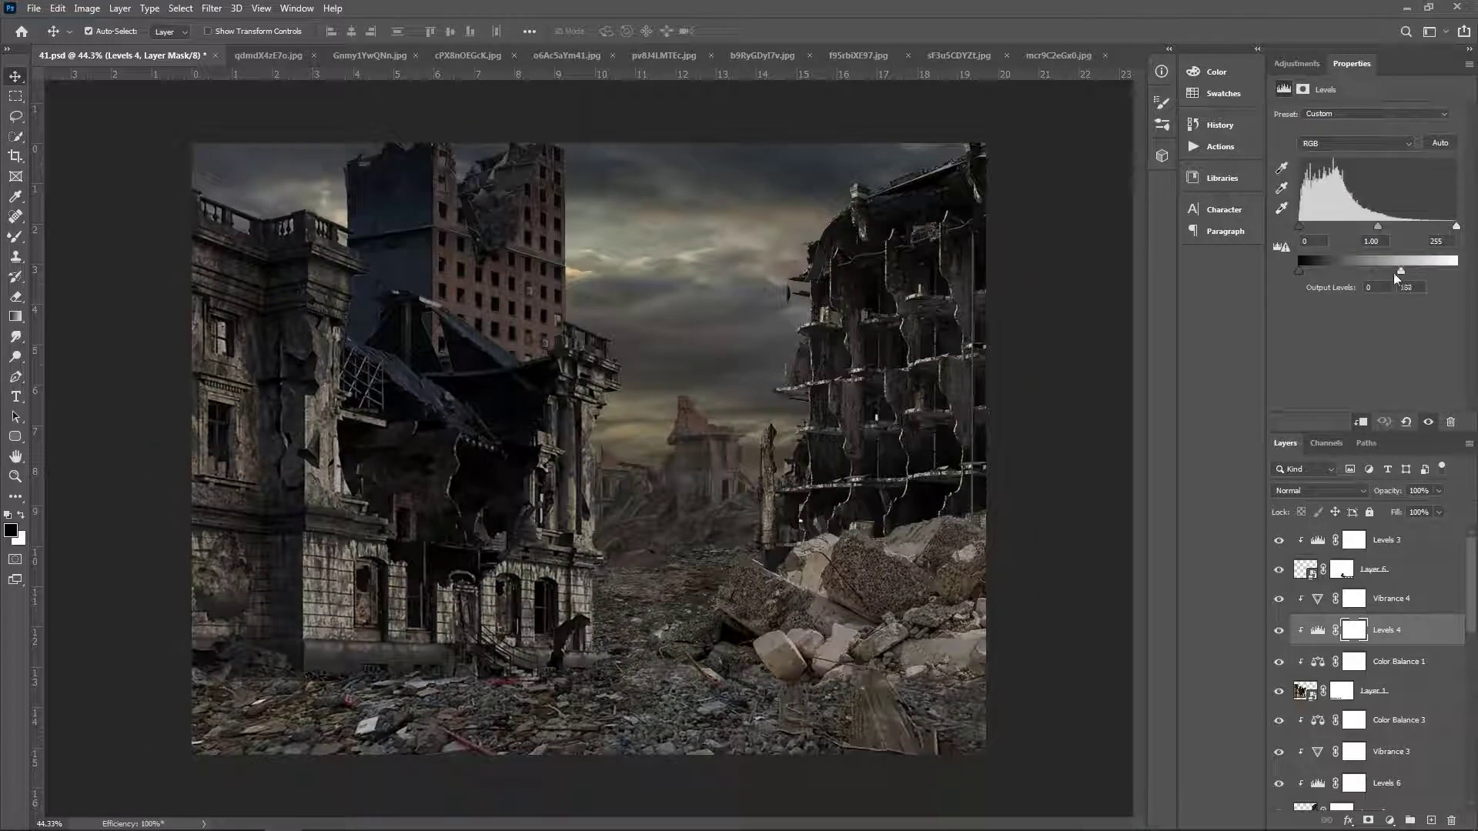
drag(1396, 273, 1384, 273)
scroll(690, 551, down, 3)
scroll(691, 551, up, 3)
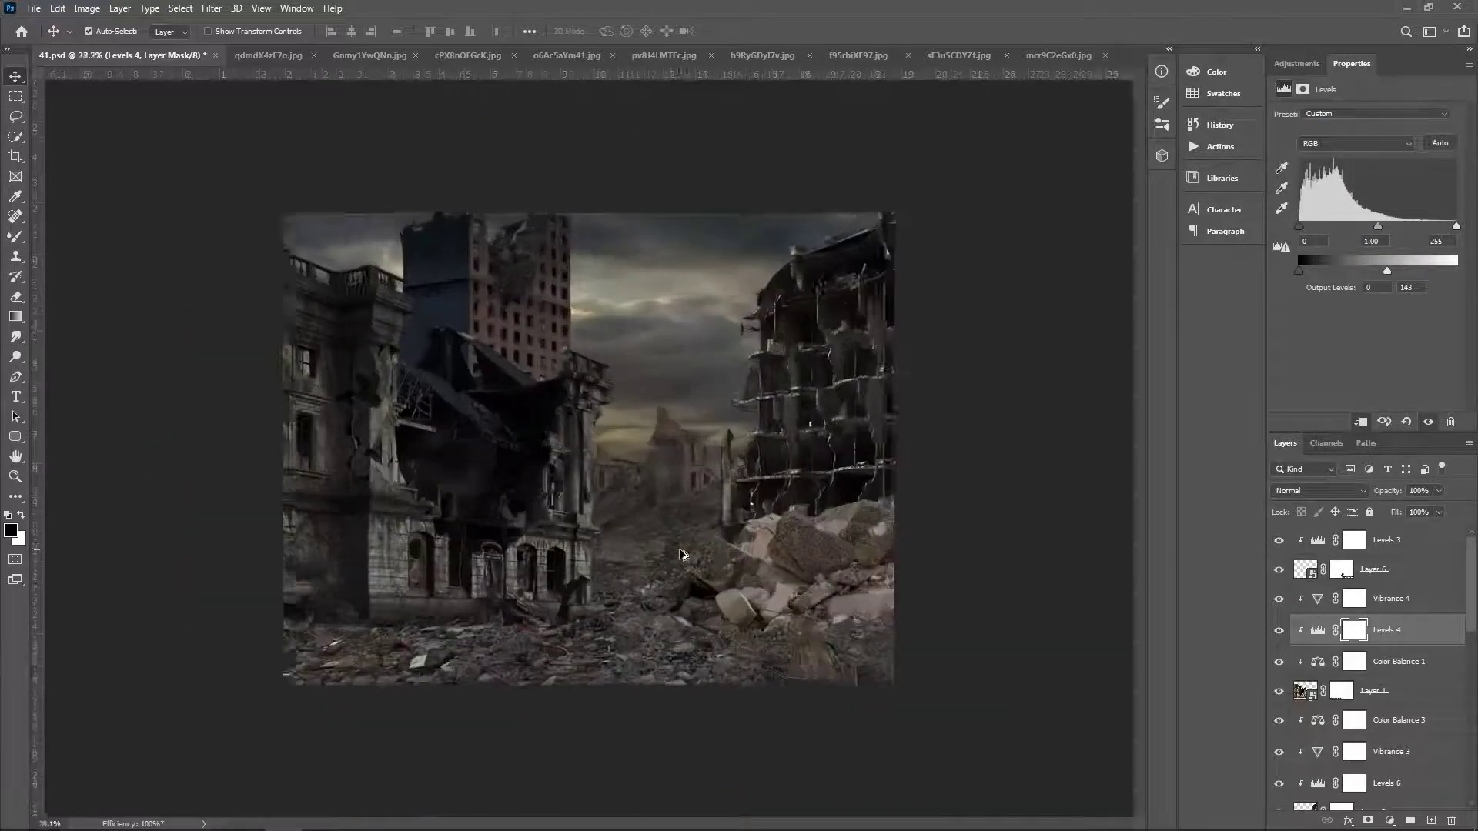
scroll(585, 447, down, 1)
Enlarge Layer 1 with its adjustments and move the mansion further left and up
scroll(585, 447, up, 2)
click(1394, 599)
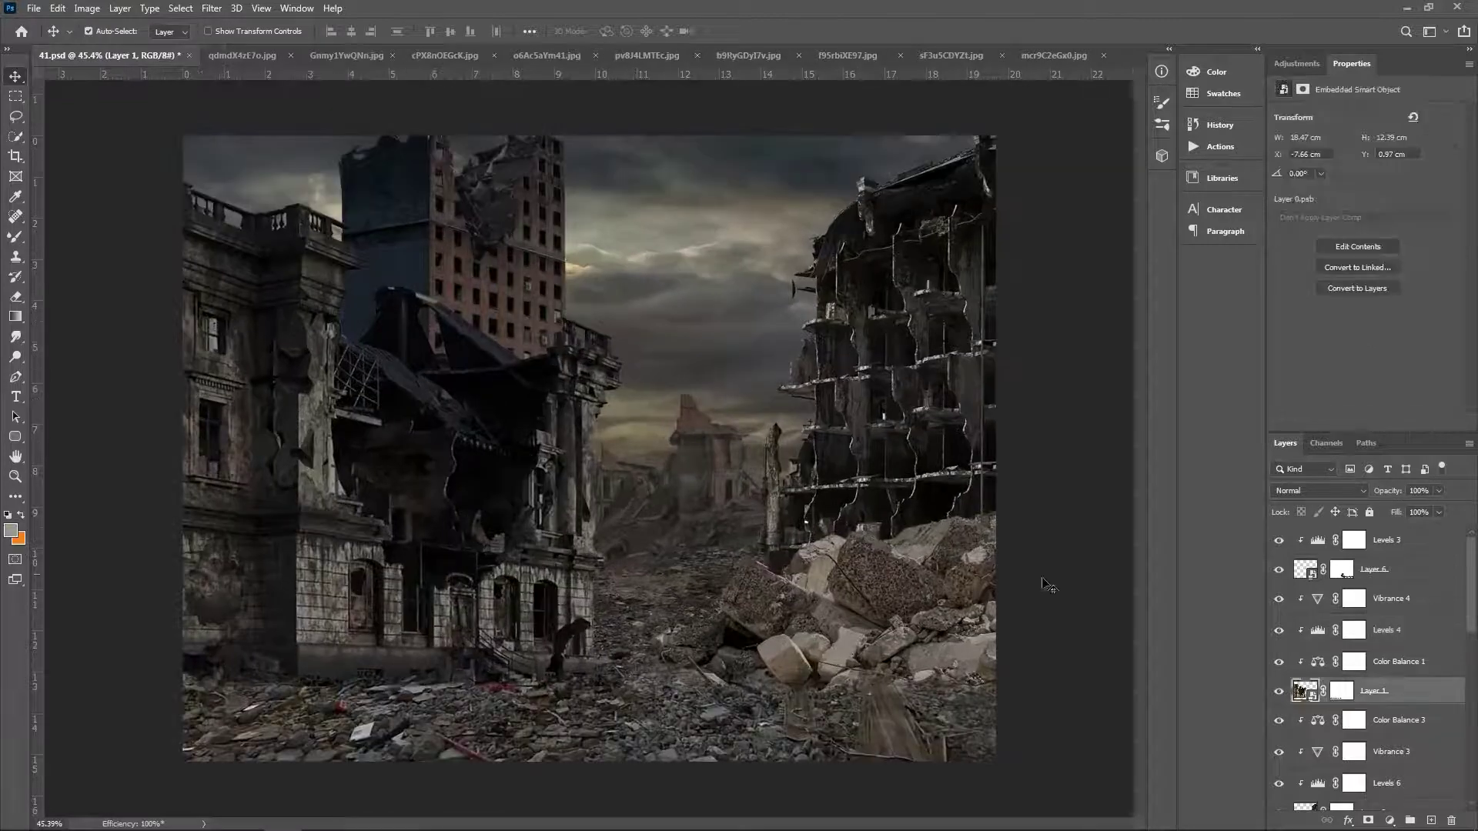
shift+click(1394, 690)
key(ctrl+t)
drag(628, 171, 716, 123)
drag(534, 372, 434, 309)
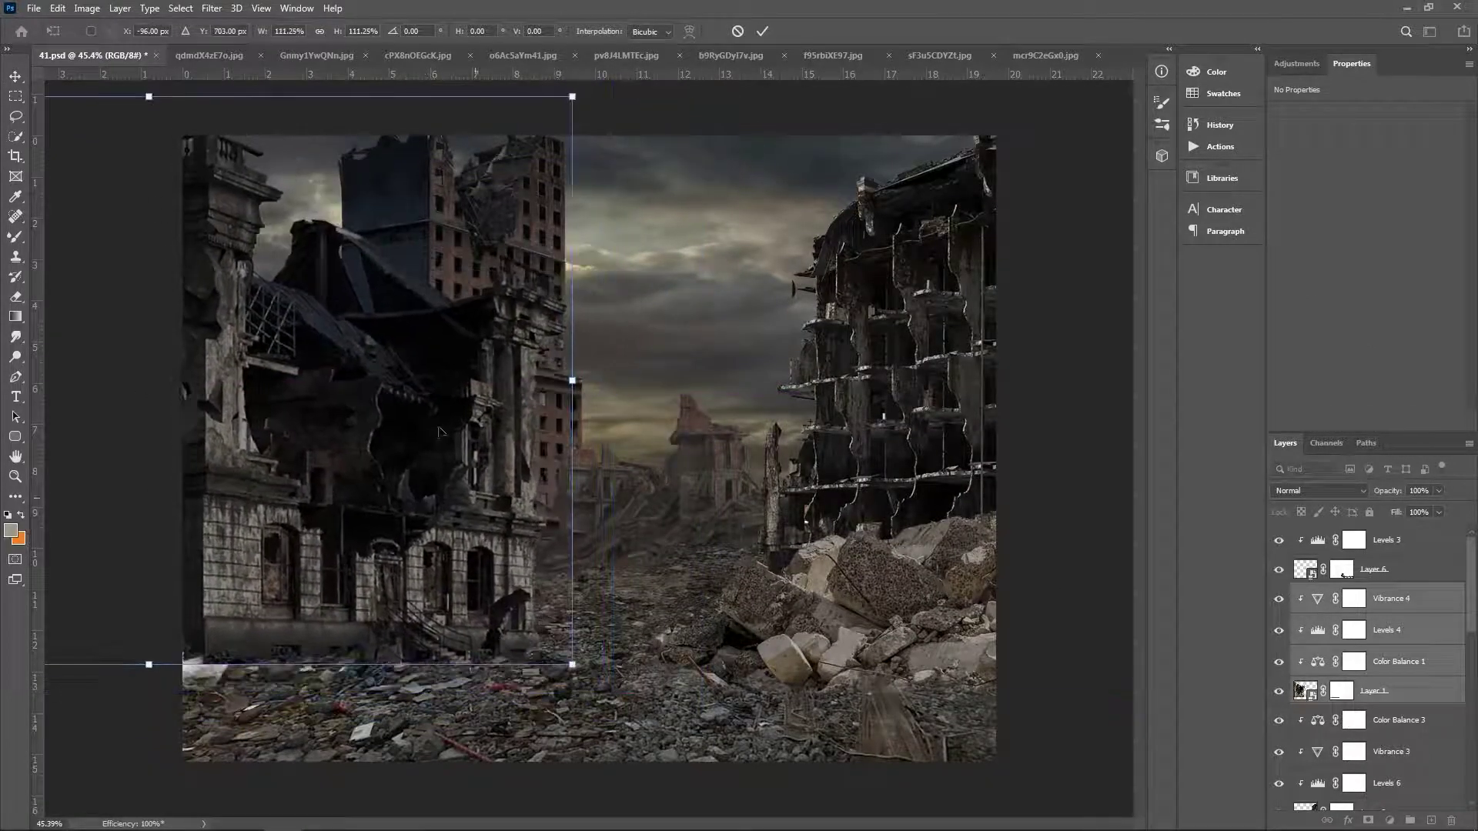
Give the mansion a tan Color Overlay at 13% and shift the tall tower right
click(885, 389)
click(1210, 239)
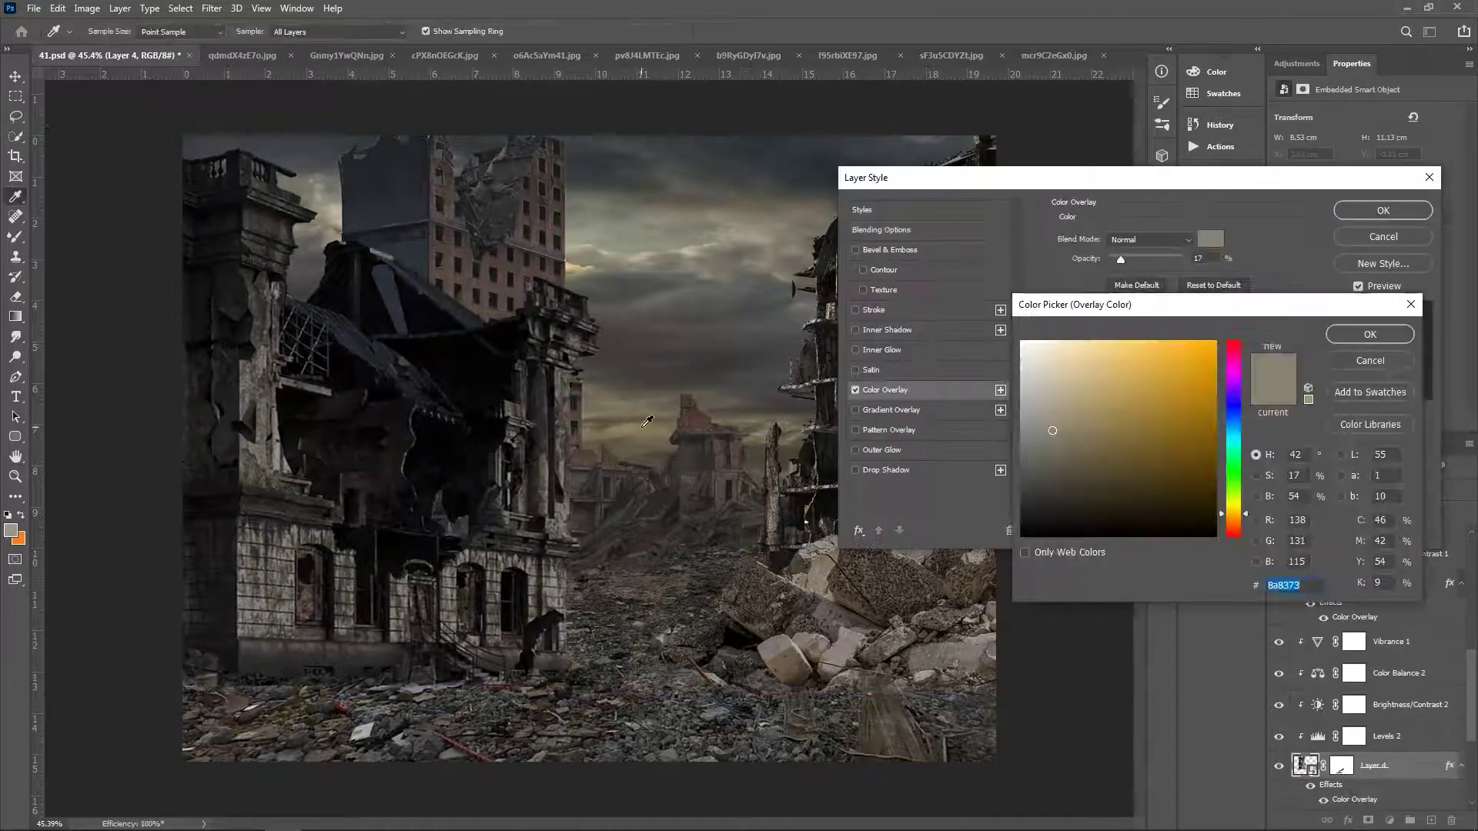
click(1370, 335)
drag(1122, 259, 1119, 261)
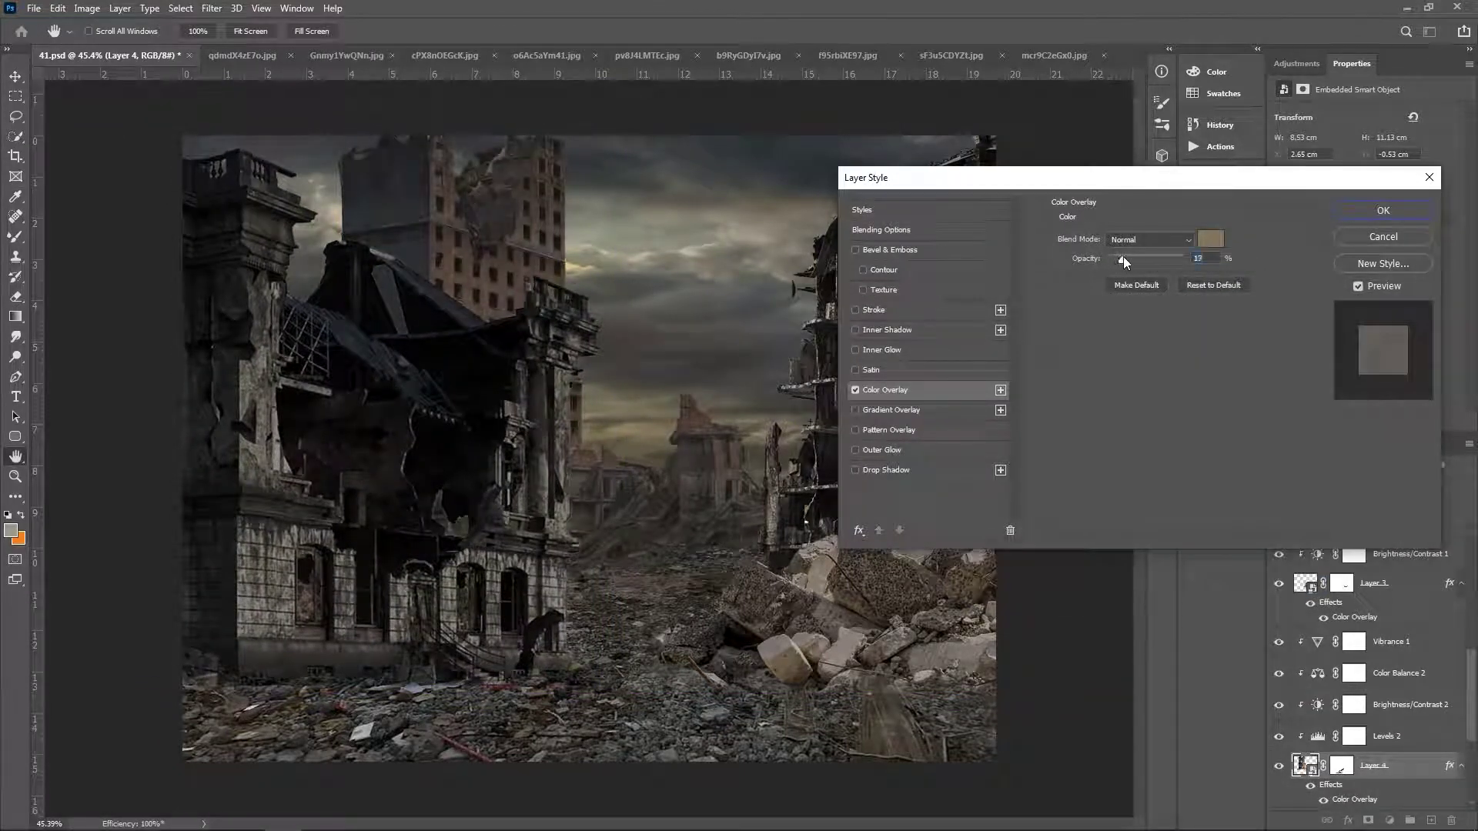
key(Return)
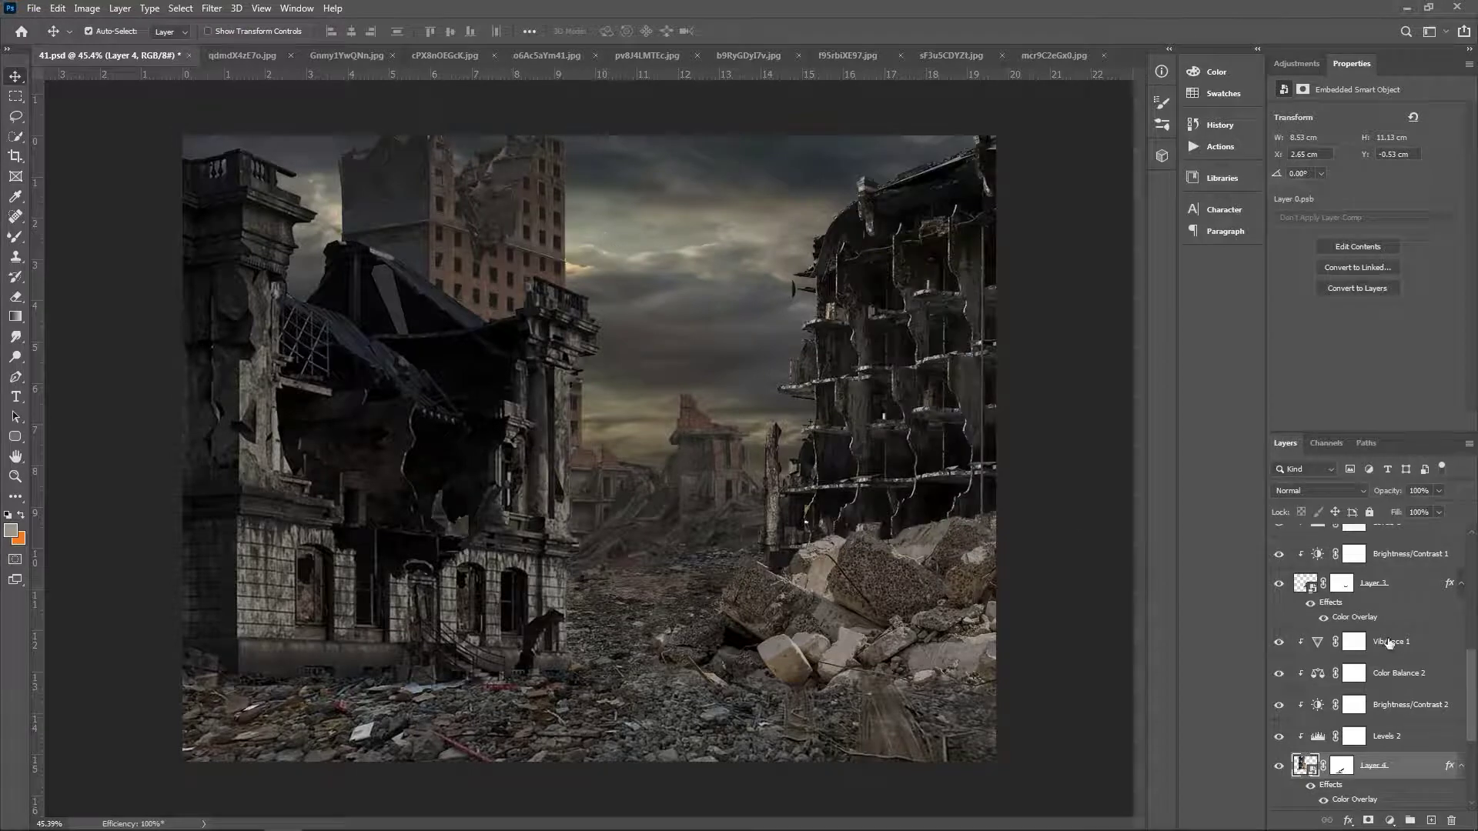
drag(786, 337, 815, 337)
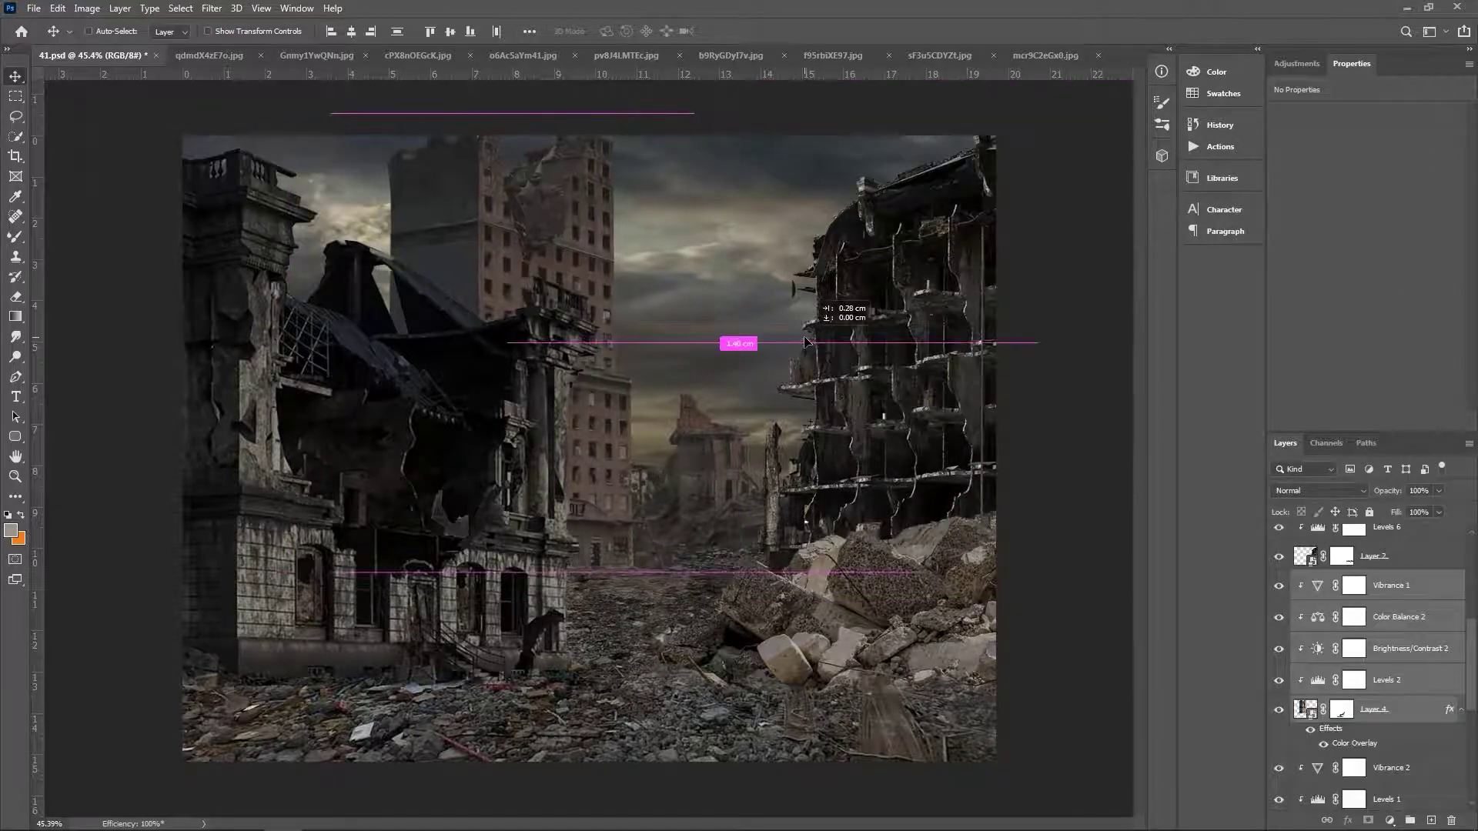
Add a Vibrance at -28 above Levels 5 and darken the building with a new Levels
scroll(605, 436, down, 2)
double_click(1371, 740)
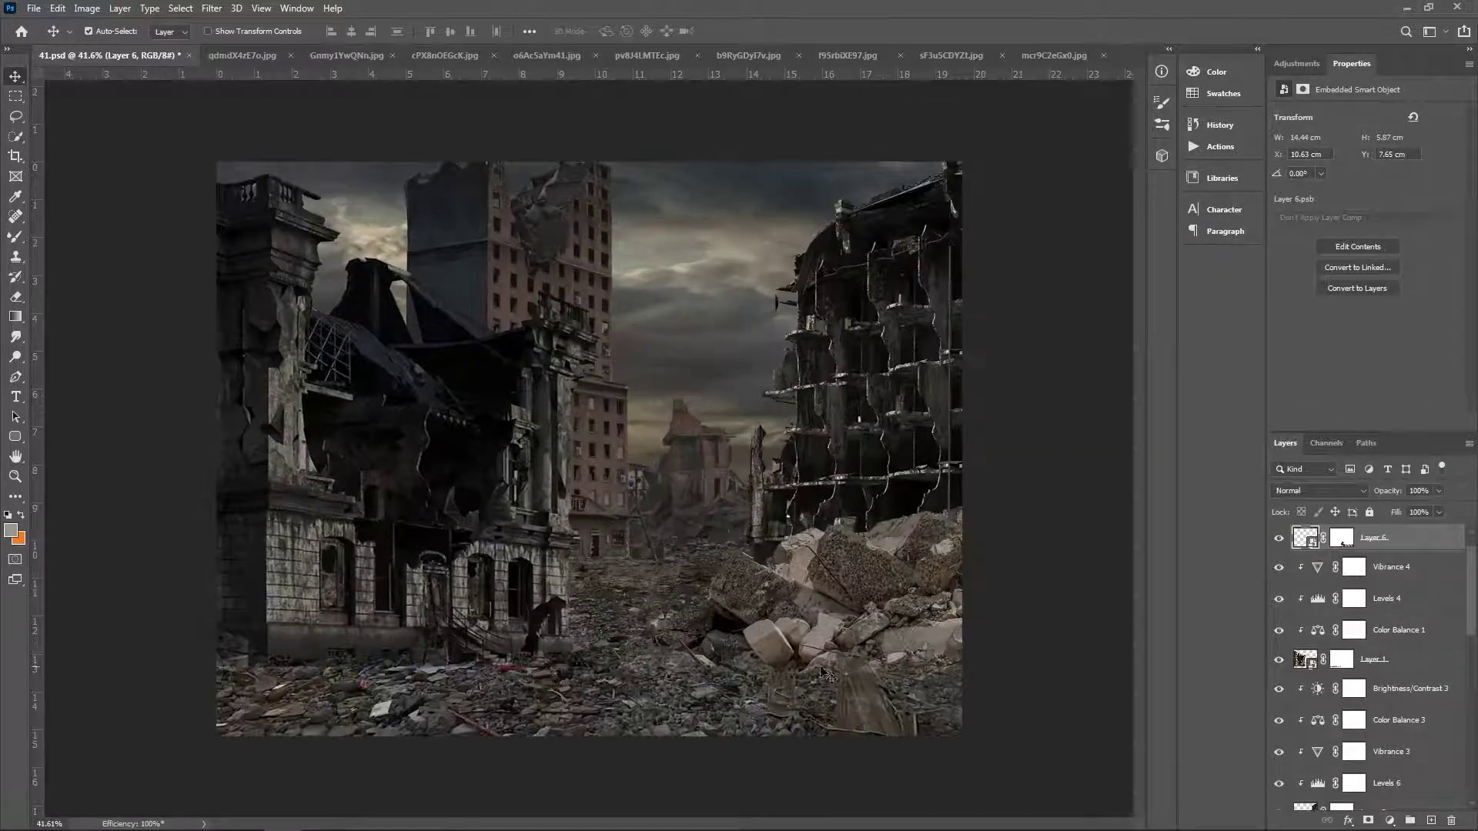
click(1332, 770)
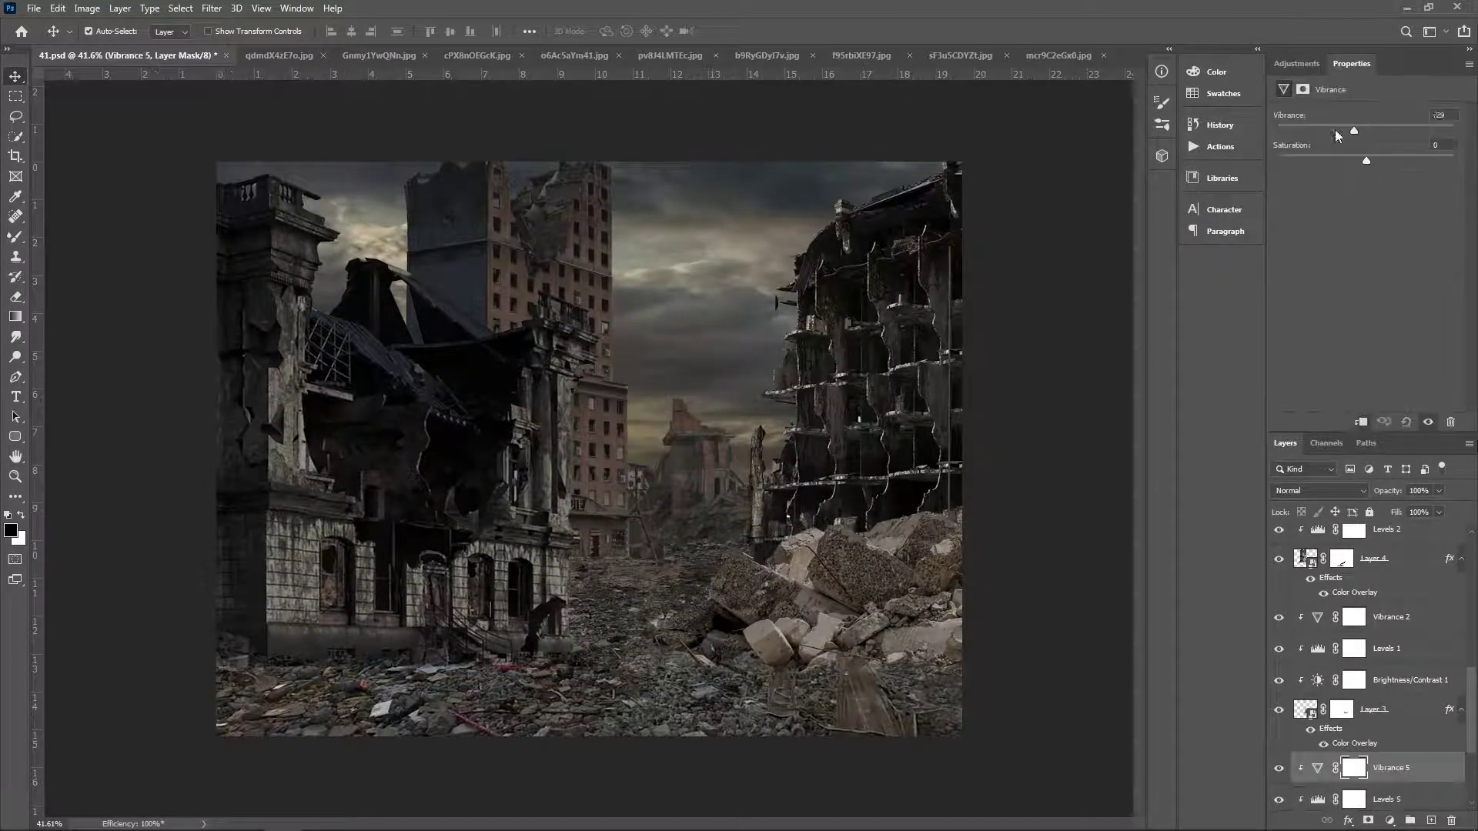
drag(1366, 131, 1342, 131)
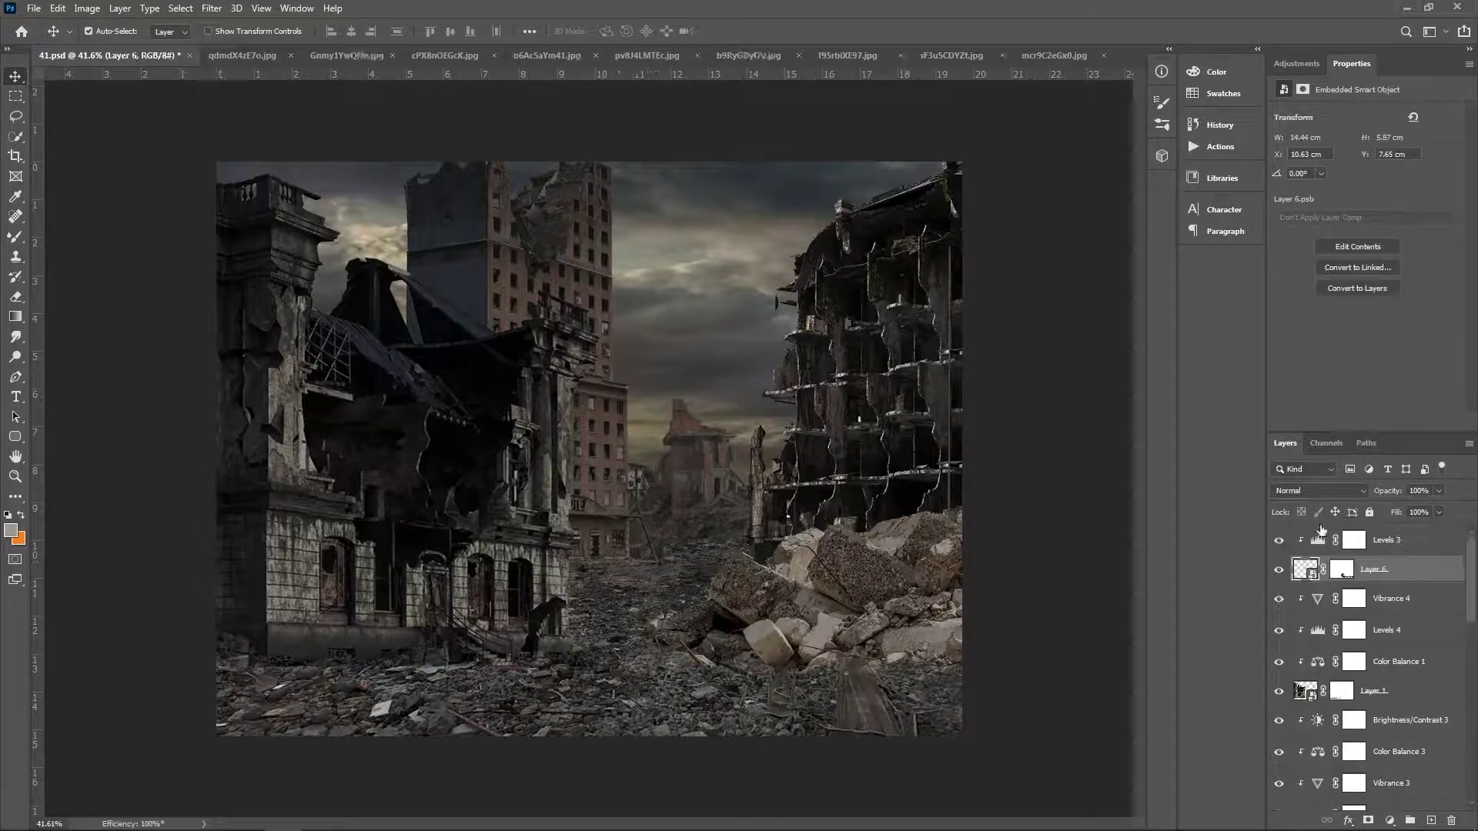
mouse_move(1412, 271)
mouse_down()
mouse_move(1375, 271)
mouse_move(1393, 271)
mouse_up()
Add Vibrance above Levels 3 and darken with Curves 1, 2 and 3 midpoints pulled down
click(1296, 63)
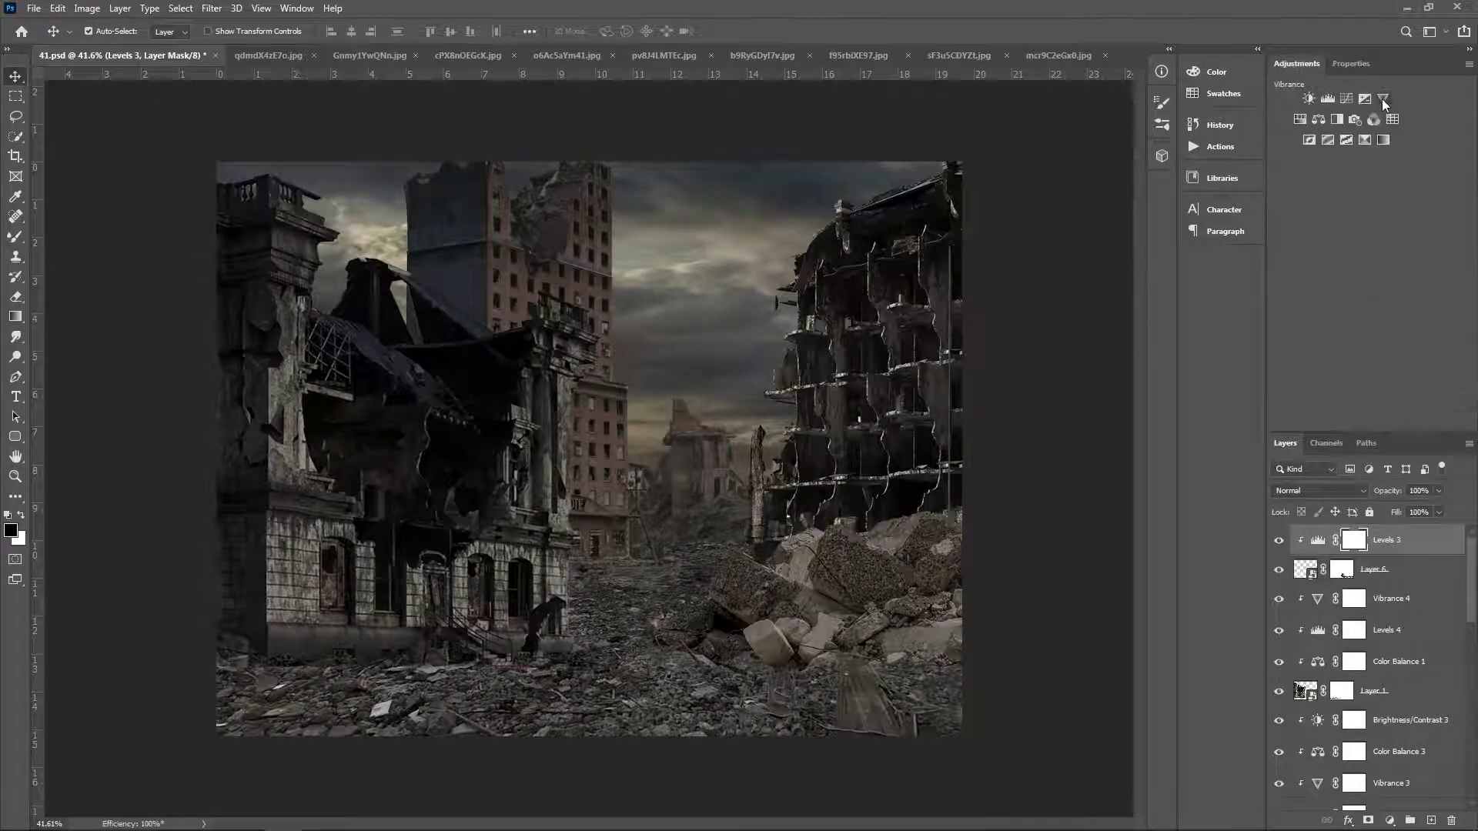
click(1383, 98)
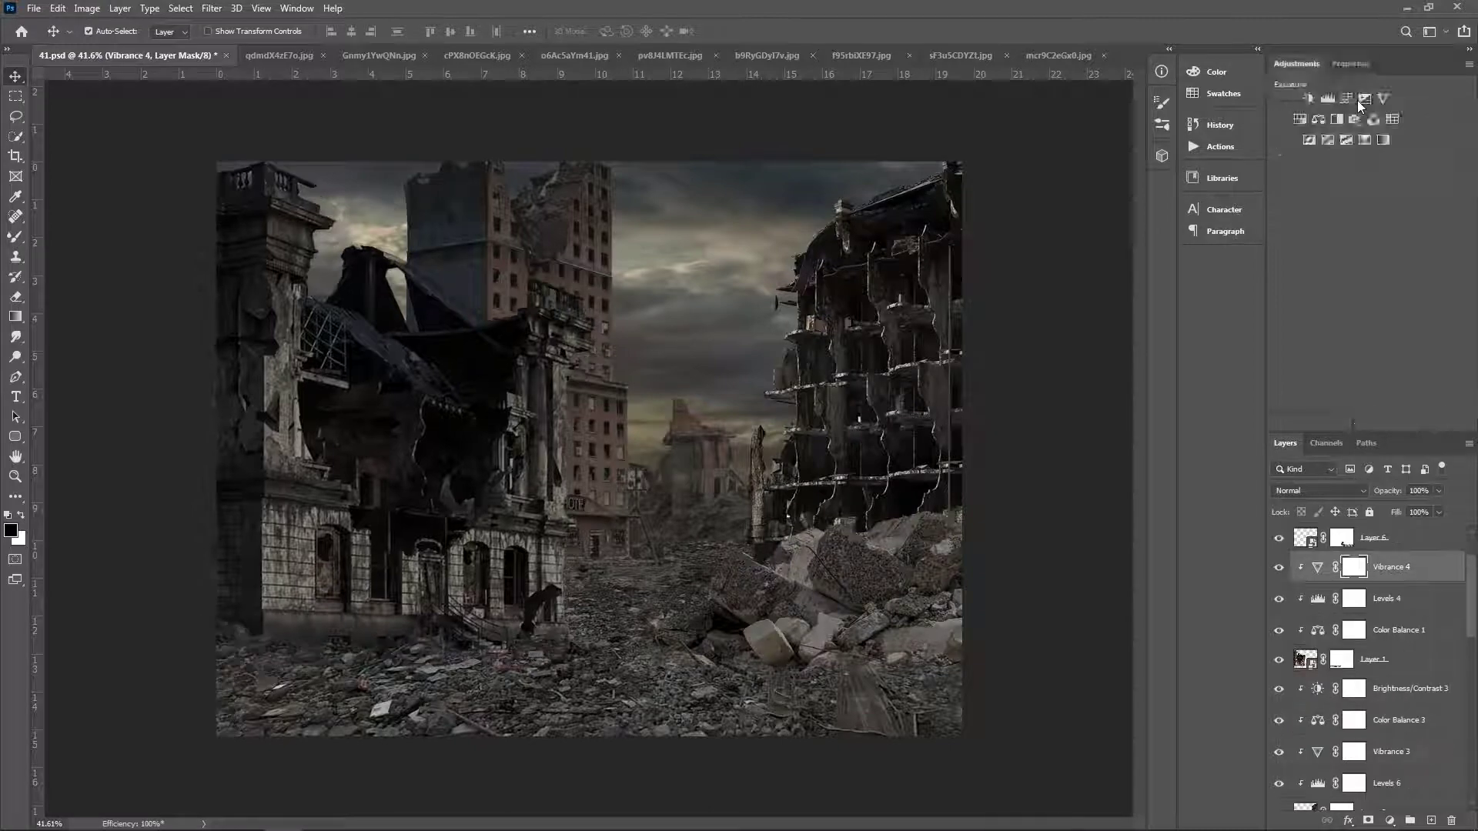
drag(1381, 224, 1381, 233)
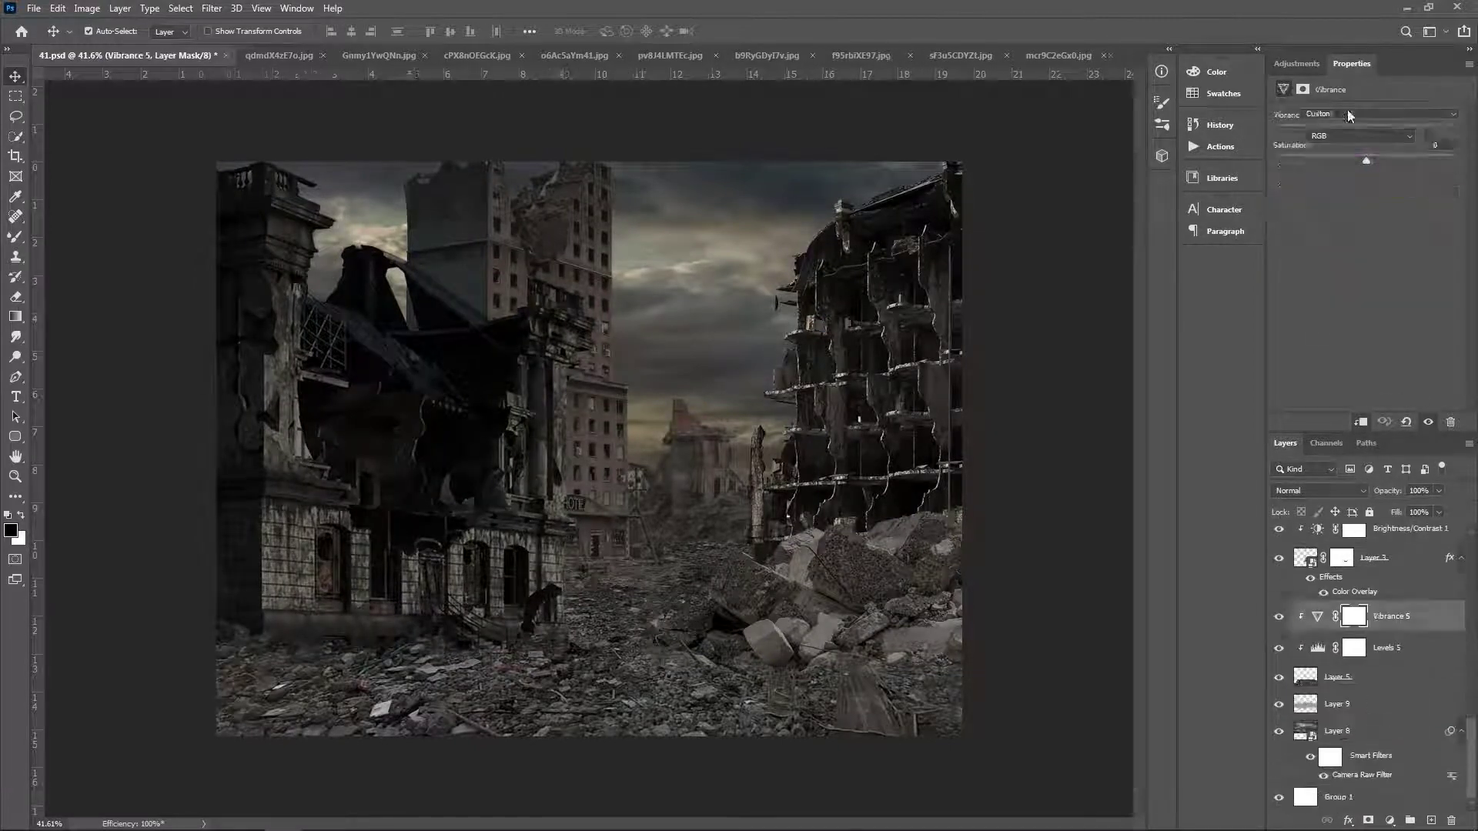
drag(1385, 220, 1385, 242)
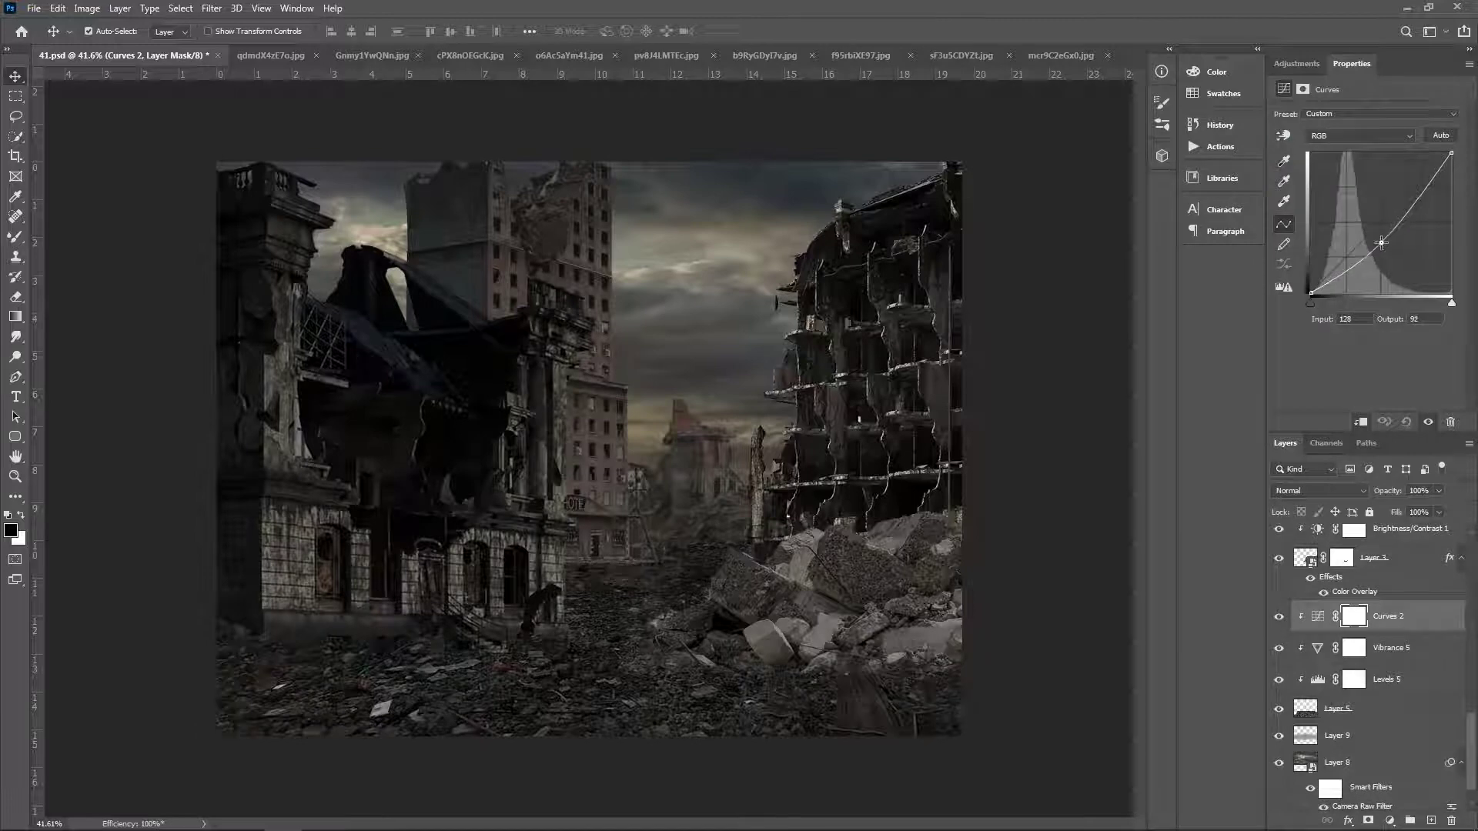
click(1296, 63)
click(1331, 82)
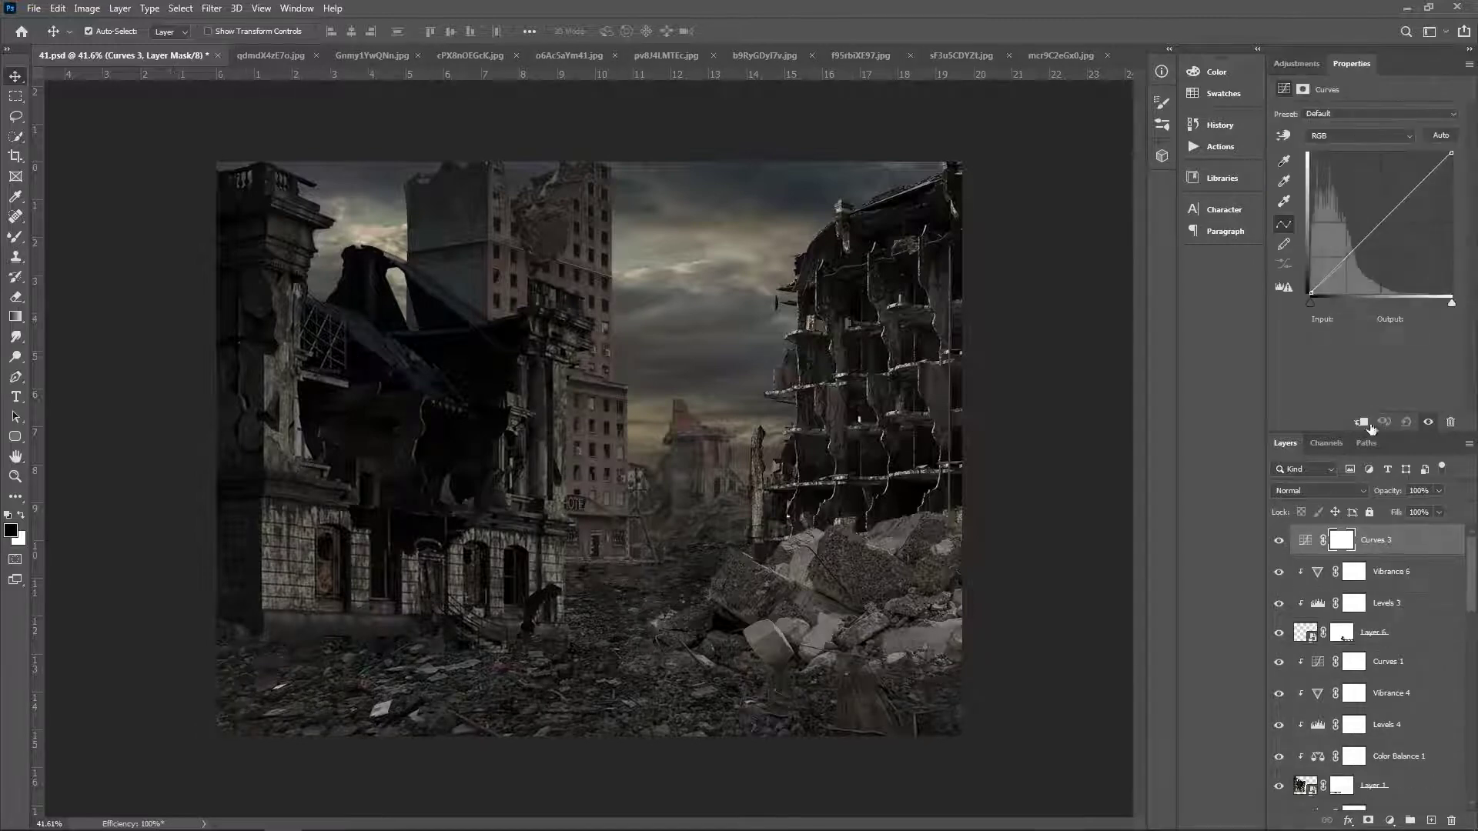
drag(1381, 224, 1382, 236)
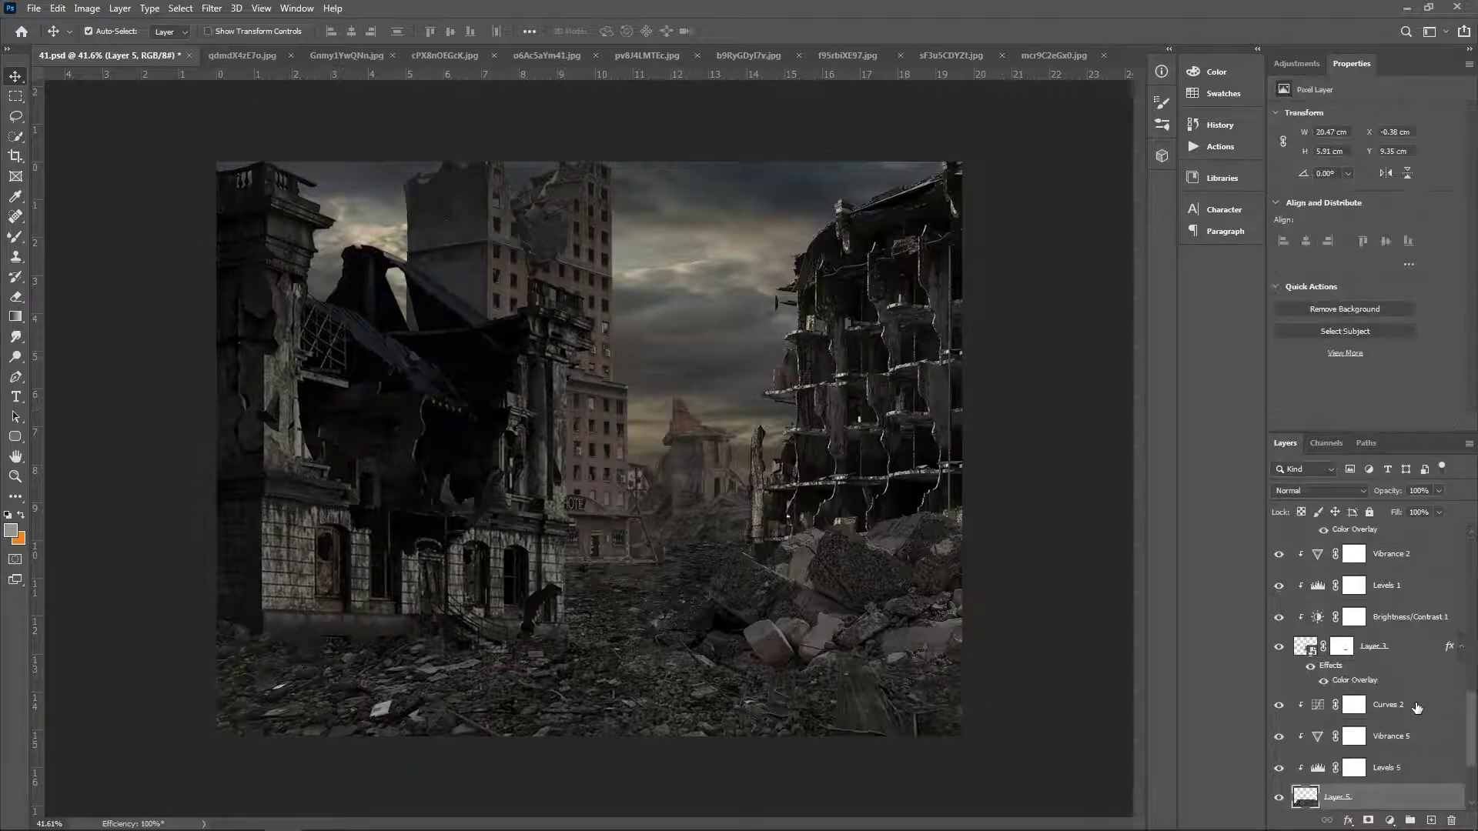
Target the Curves 2 mask with a 700 brush, commit the right building's transform and confirm the overlay
click(1417, 706)
click(1354, 704)
key(b)
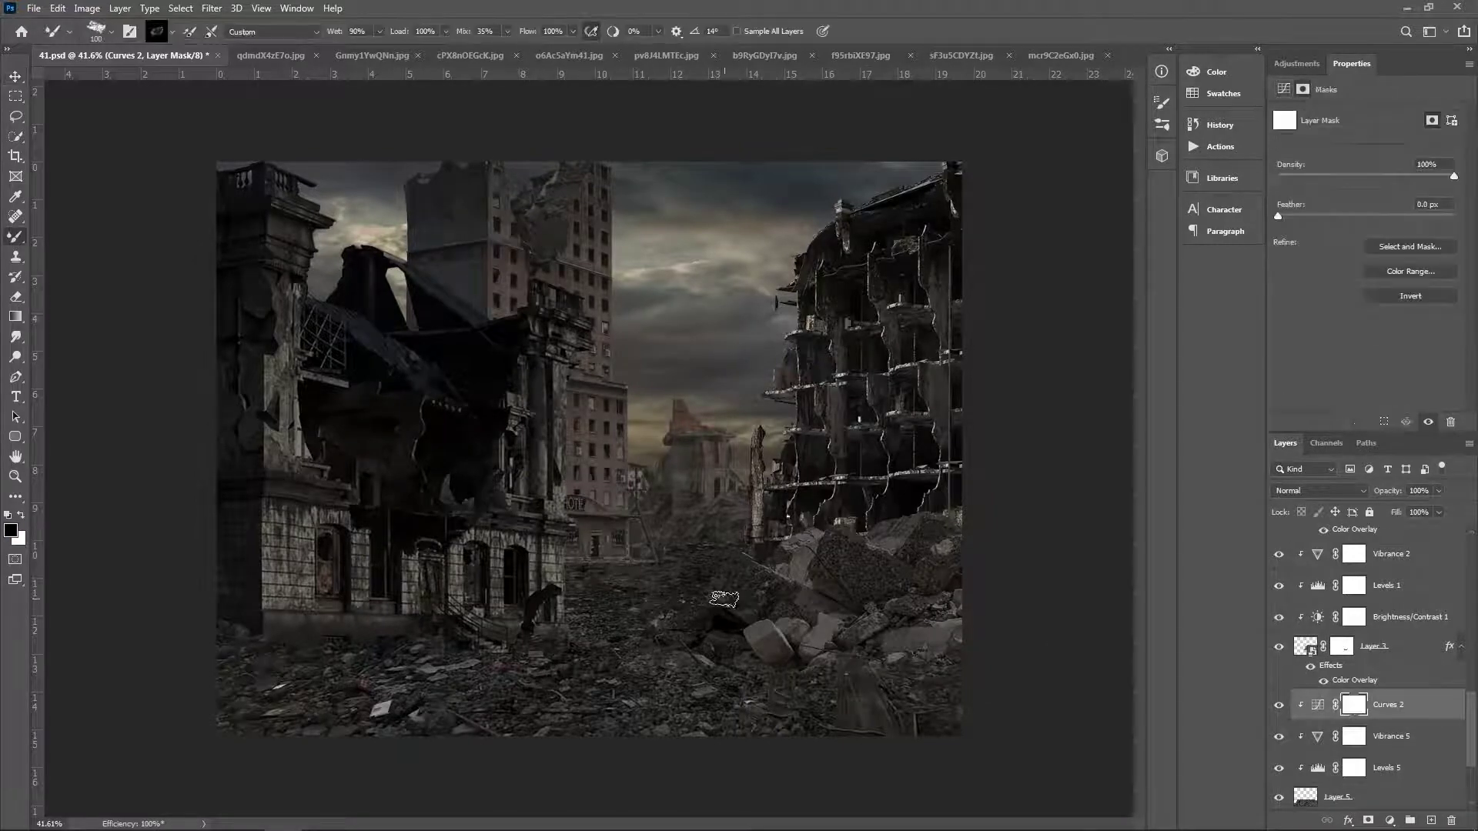
key(bracketright)
key(bracketright)
key(bracketright)
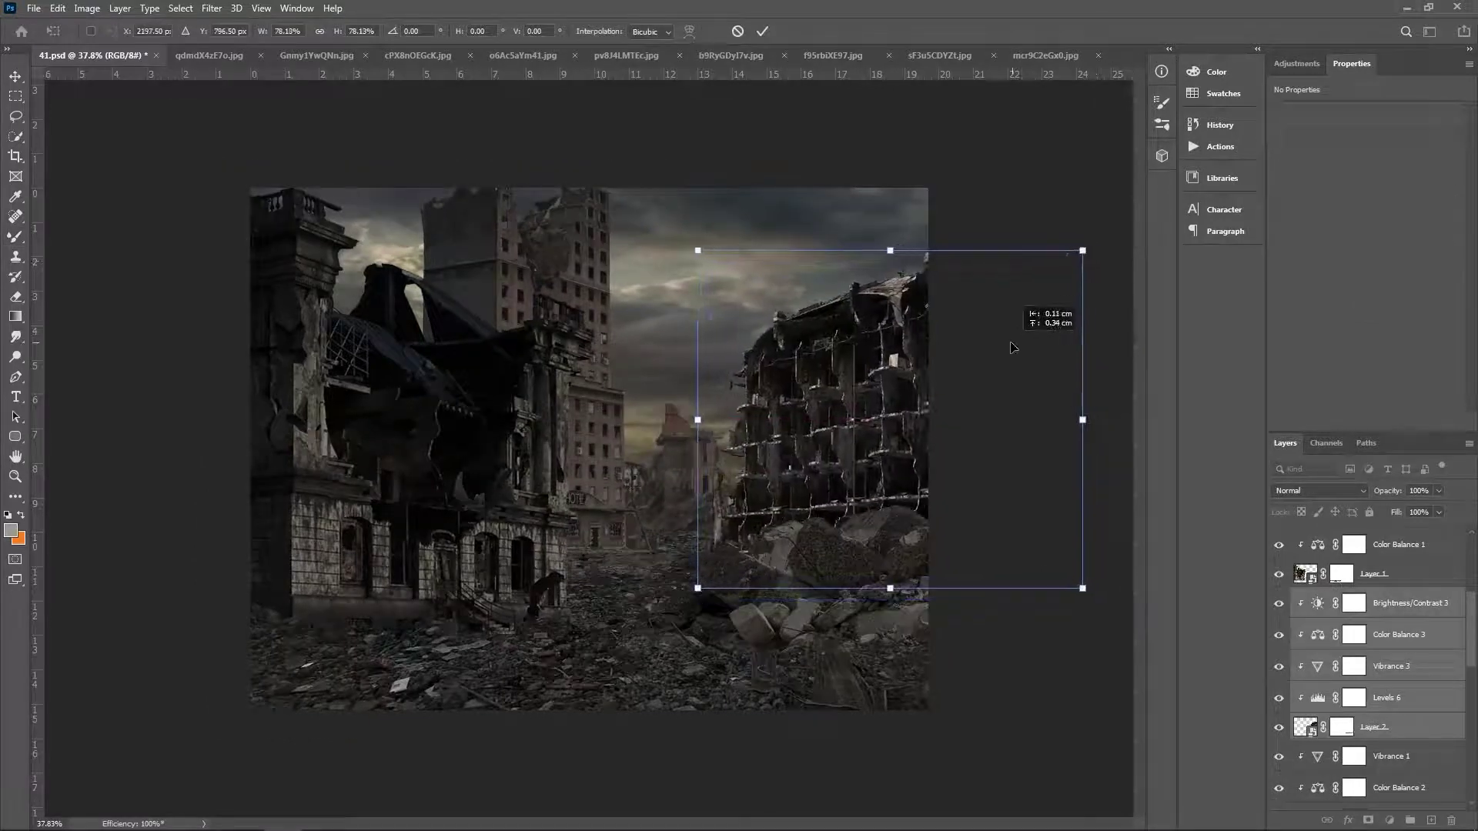
key(Return)
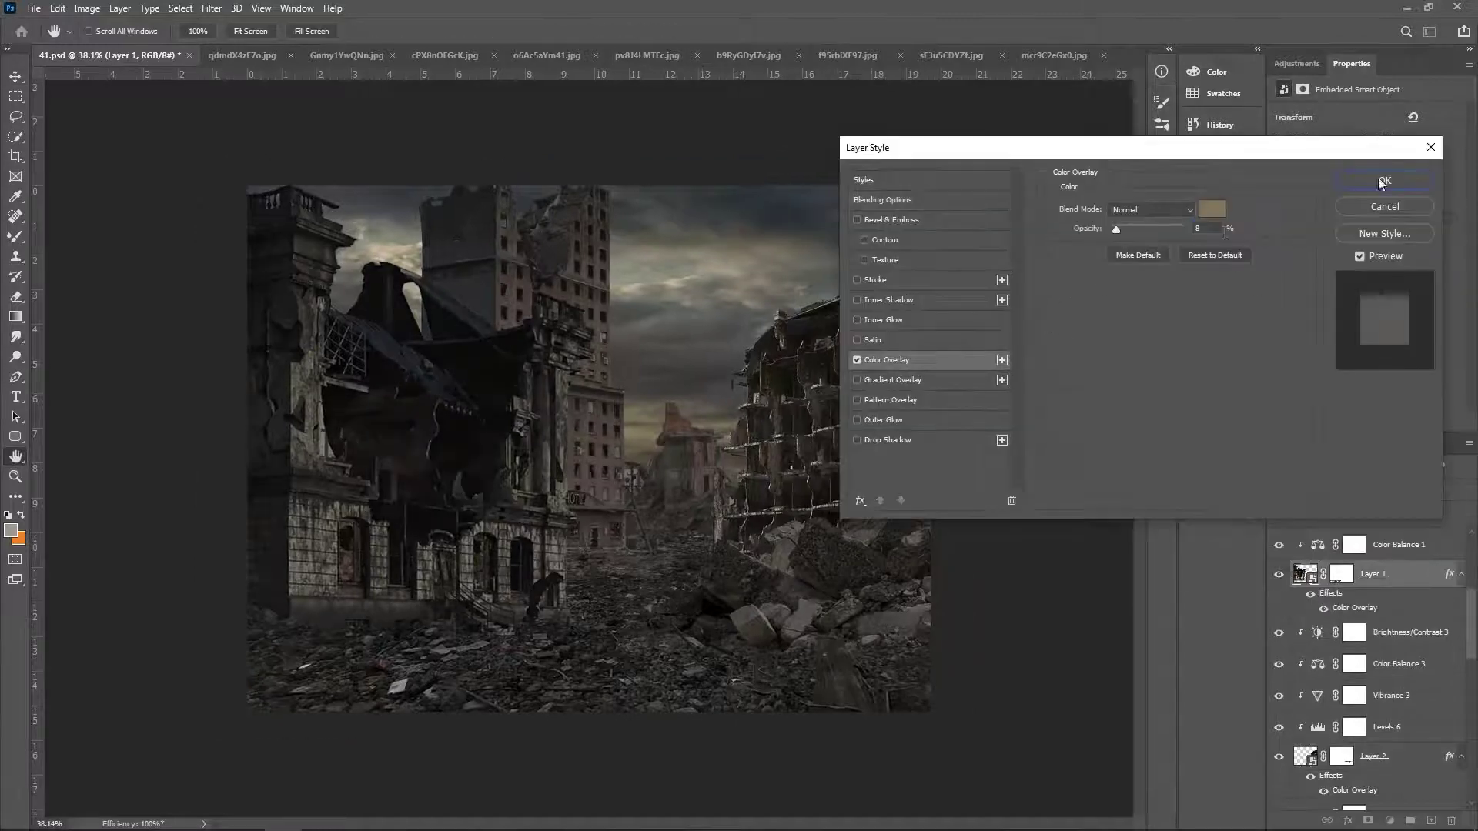
click(1382, 182)
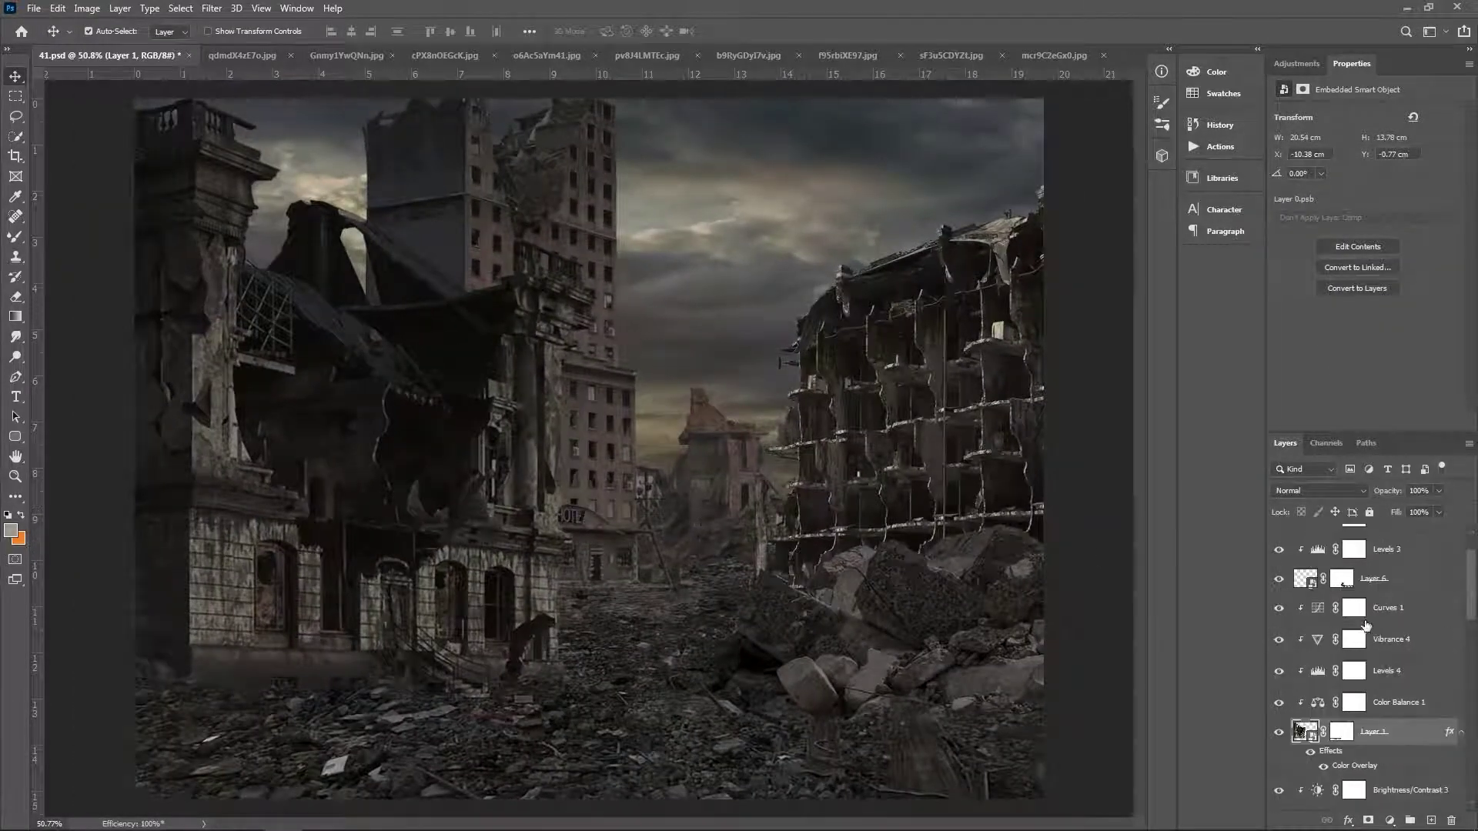
Adjust Layer 3's Color Overlay opacity, then reopen Layer 1's Color Overlay settings
click(733, 454)
double_click(1355, 802)
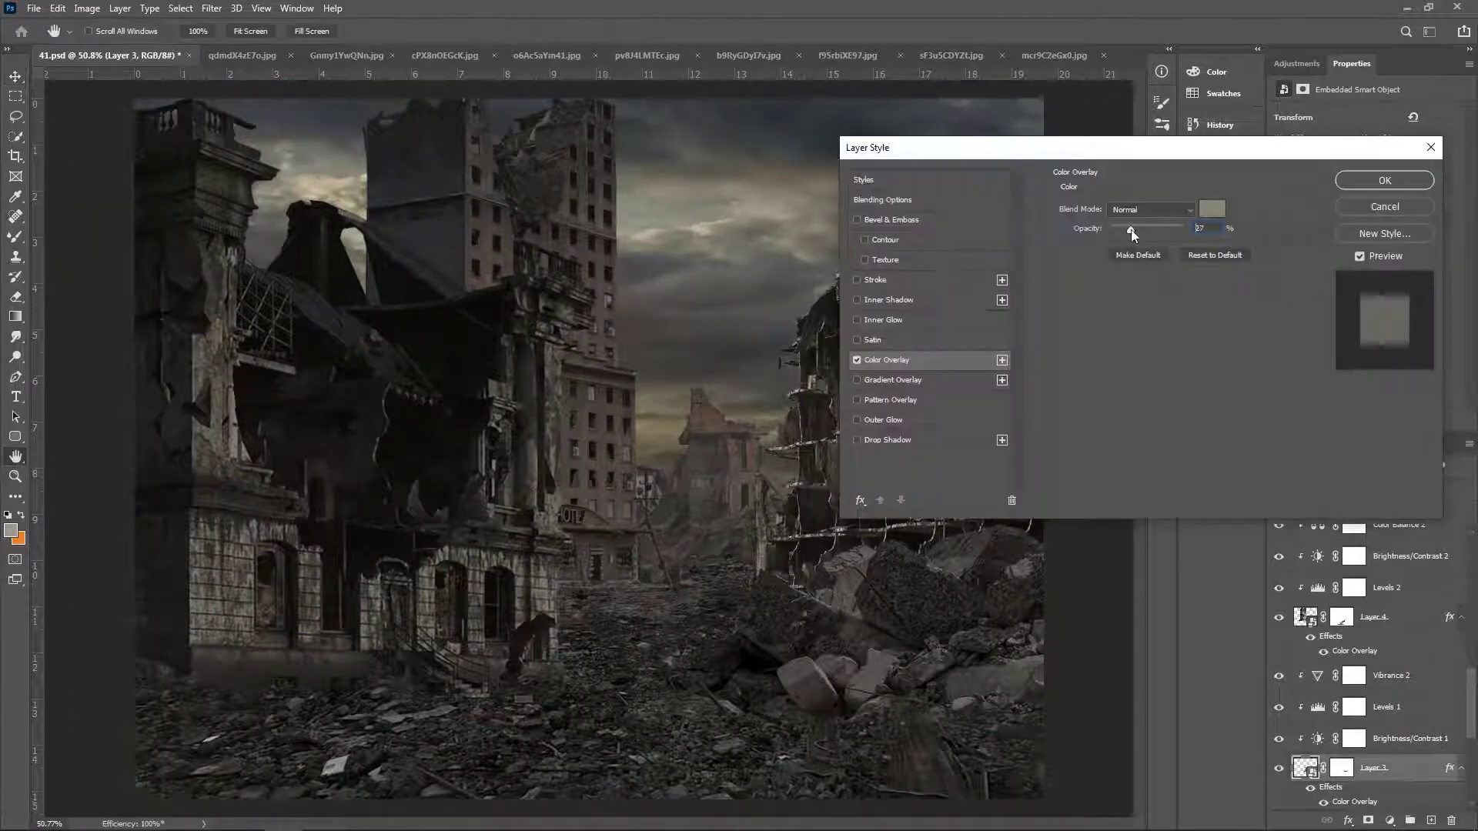
click(1370, 185)
click(844, 466)
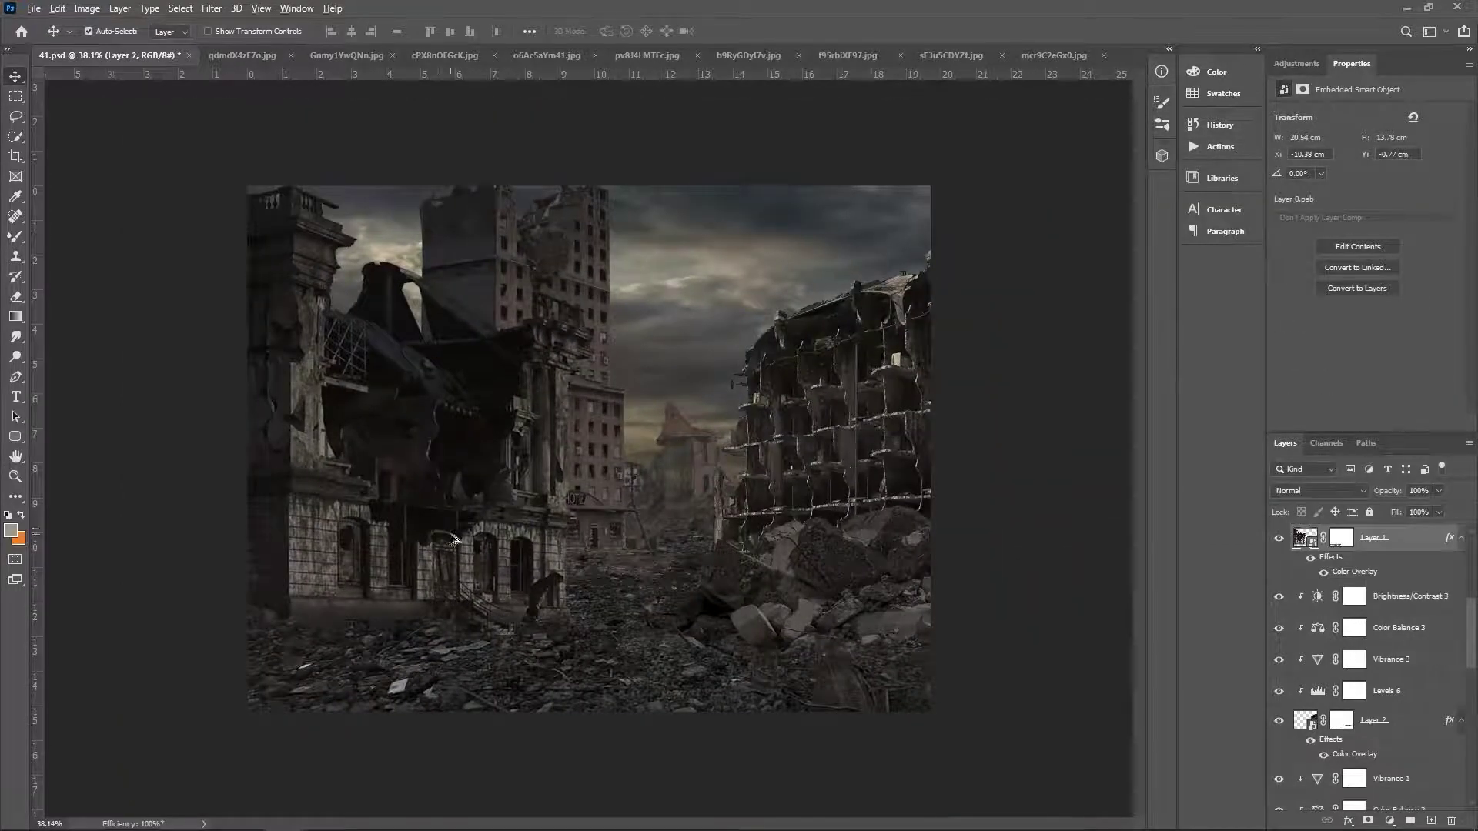
click(452, 539)
scroll(506, 620, up, 1)
double_click(1325, 578)
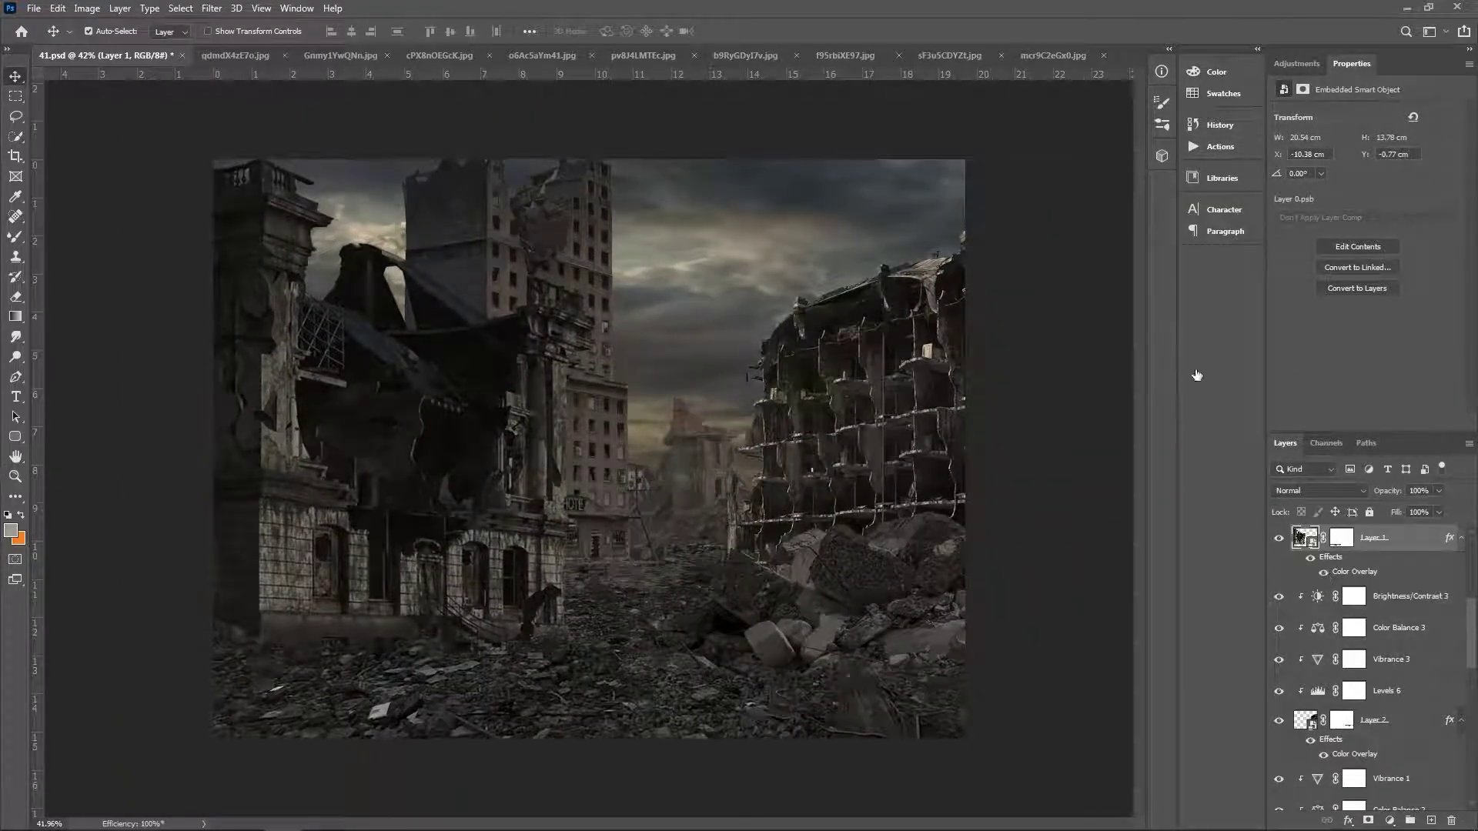
Confirm the colour overlay and paint darkening onto the right-hand building's ledges
key(Return)
click(873, 481)
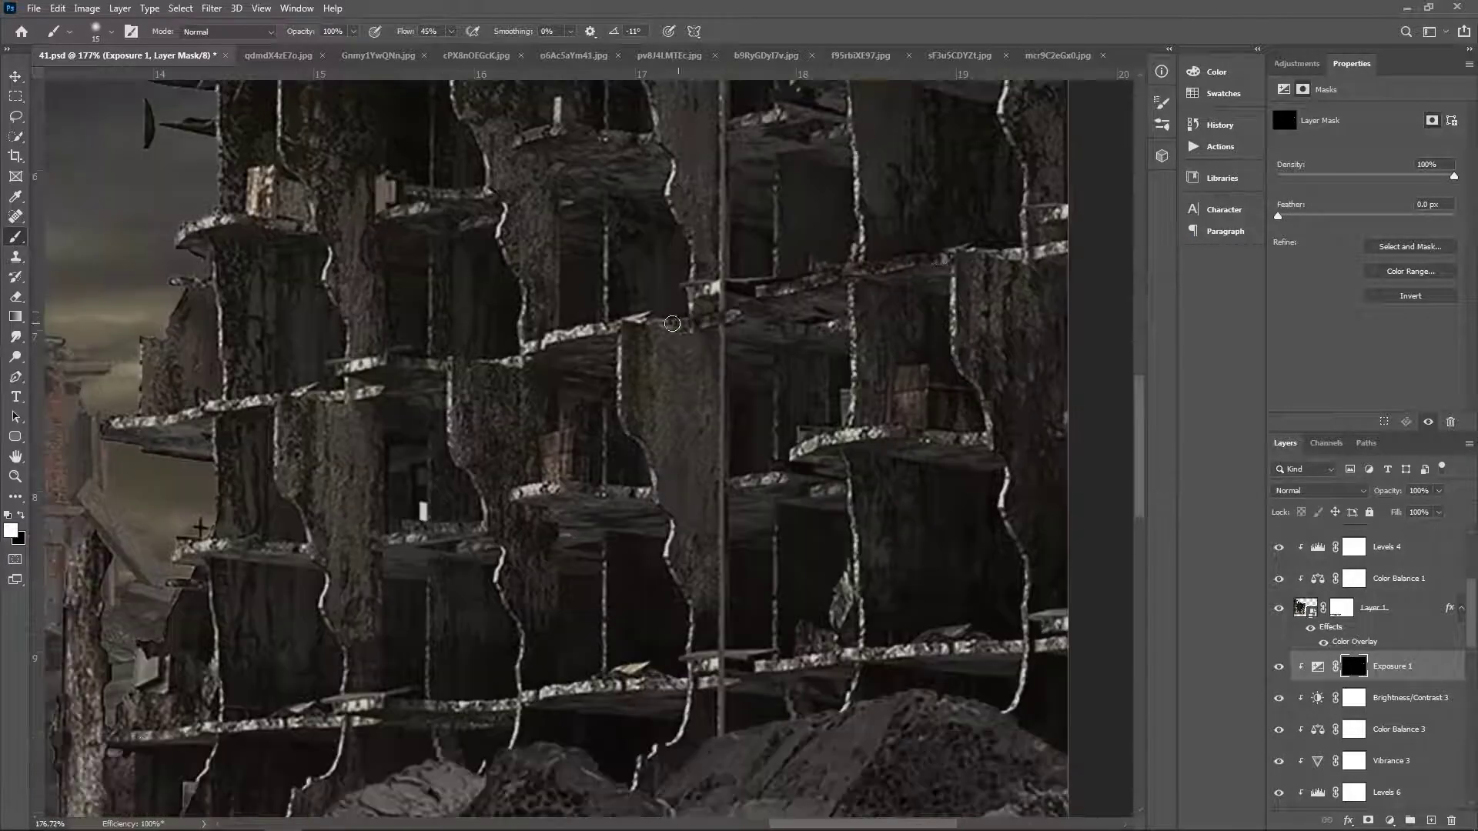
drag(691, 324, 520, 347)
scroll(521, 347, up, 2)
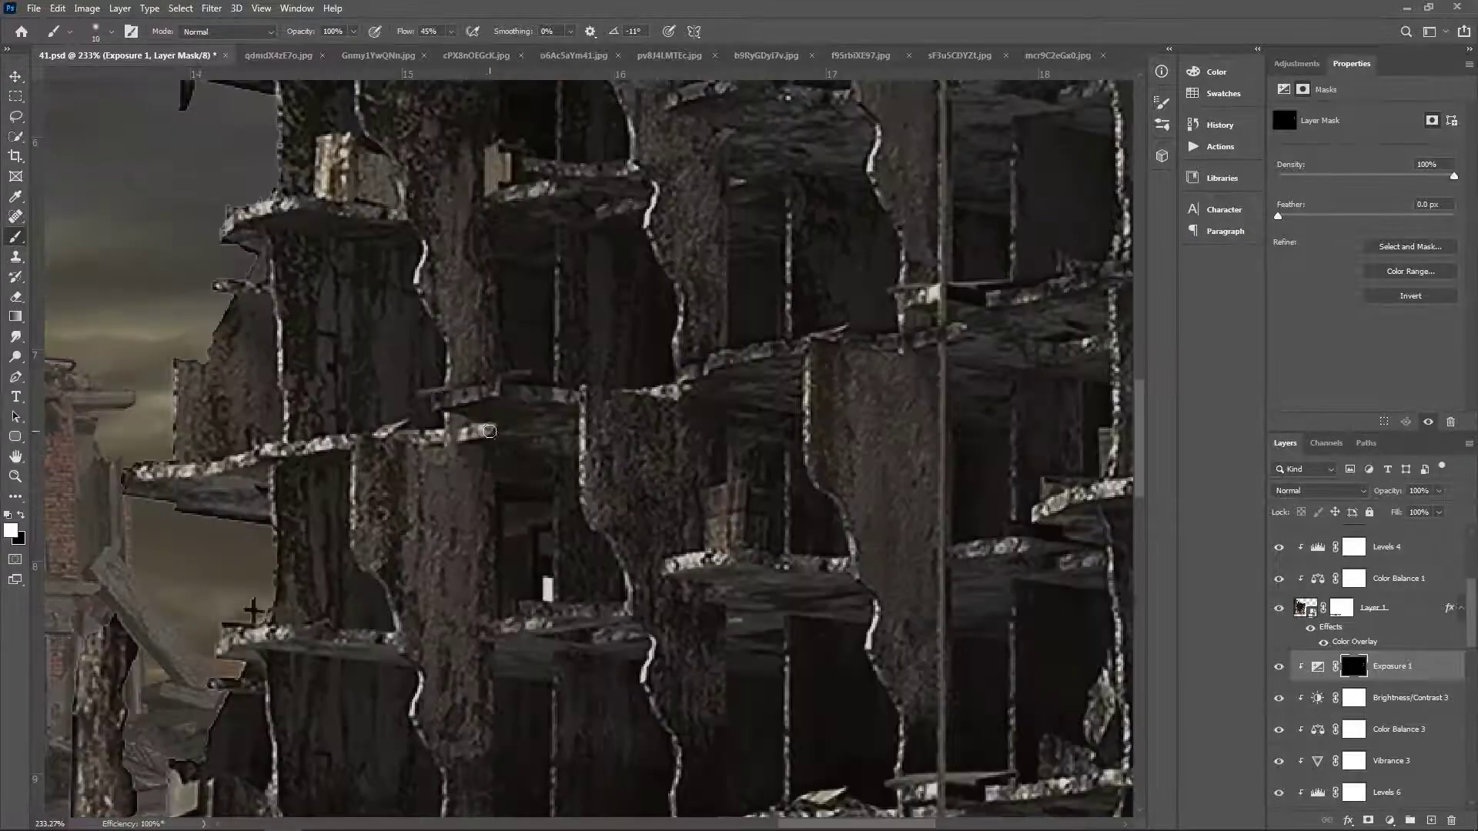
drag(322, 443, 127, 471)
scroll(712, 414, down, 3)
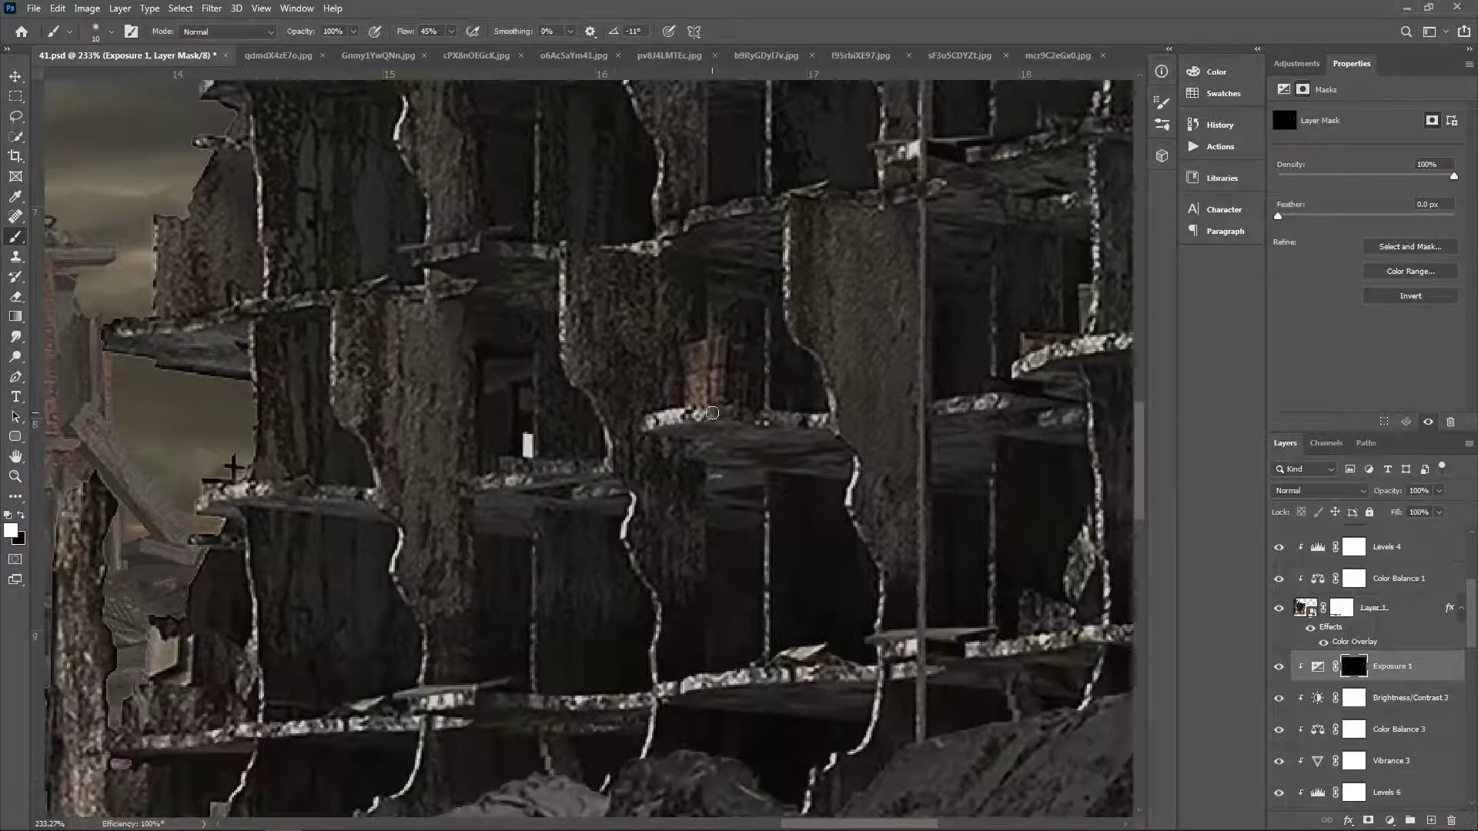
scroll(362, 499, down, 3)
scroll(479, 538, up, 3)
scroll(478, 538, up, 2)
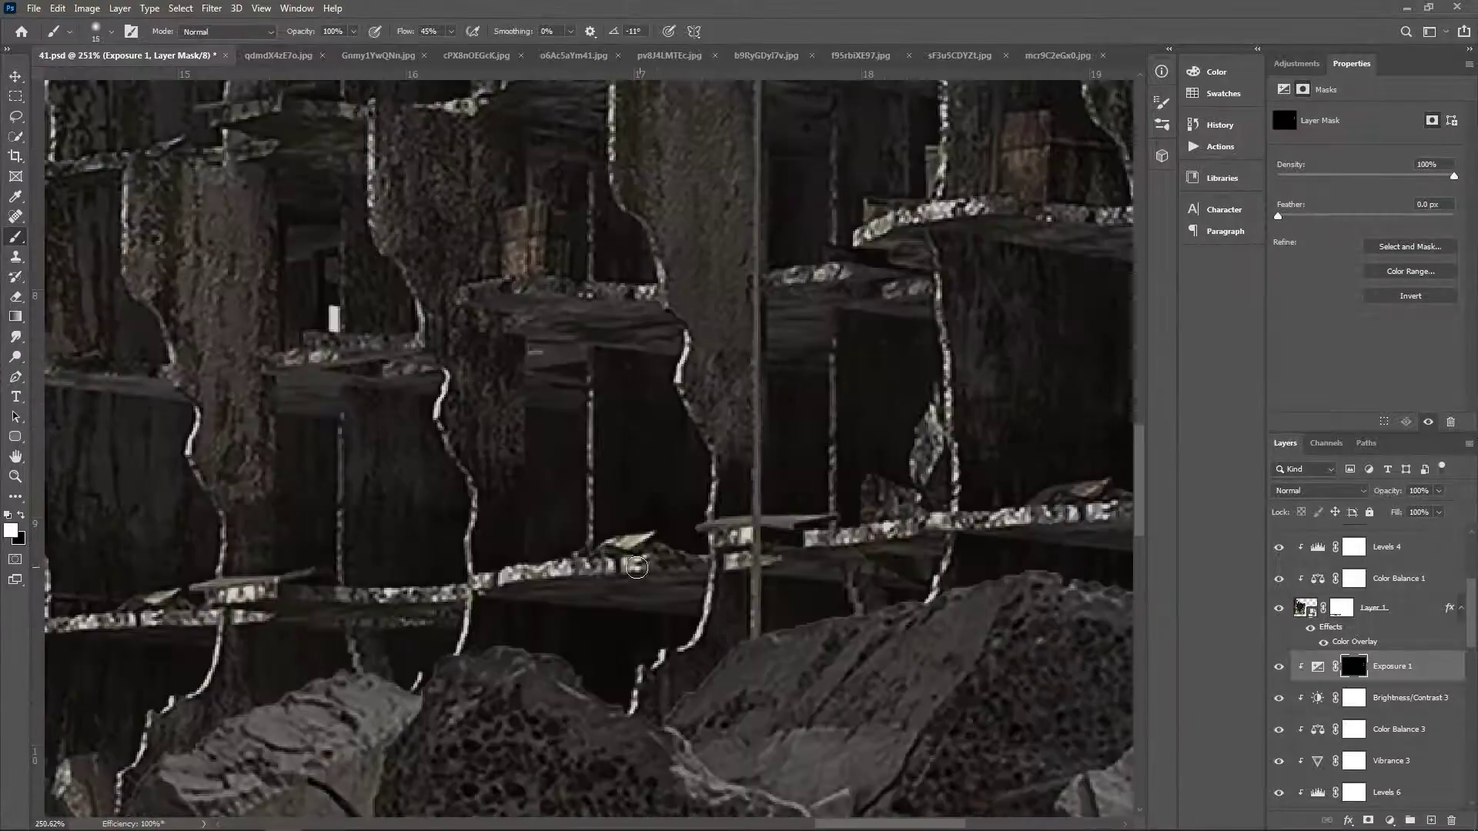
mouse_move(705, 568)
mouse_down()
mouse_move(479, 587)
mouse_move(815, 501)
mouse_up()
drag(814, 500, 709, 511)
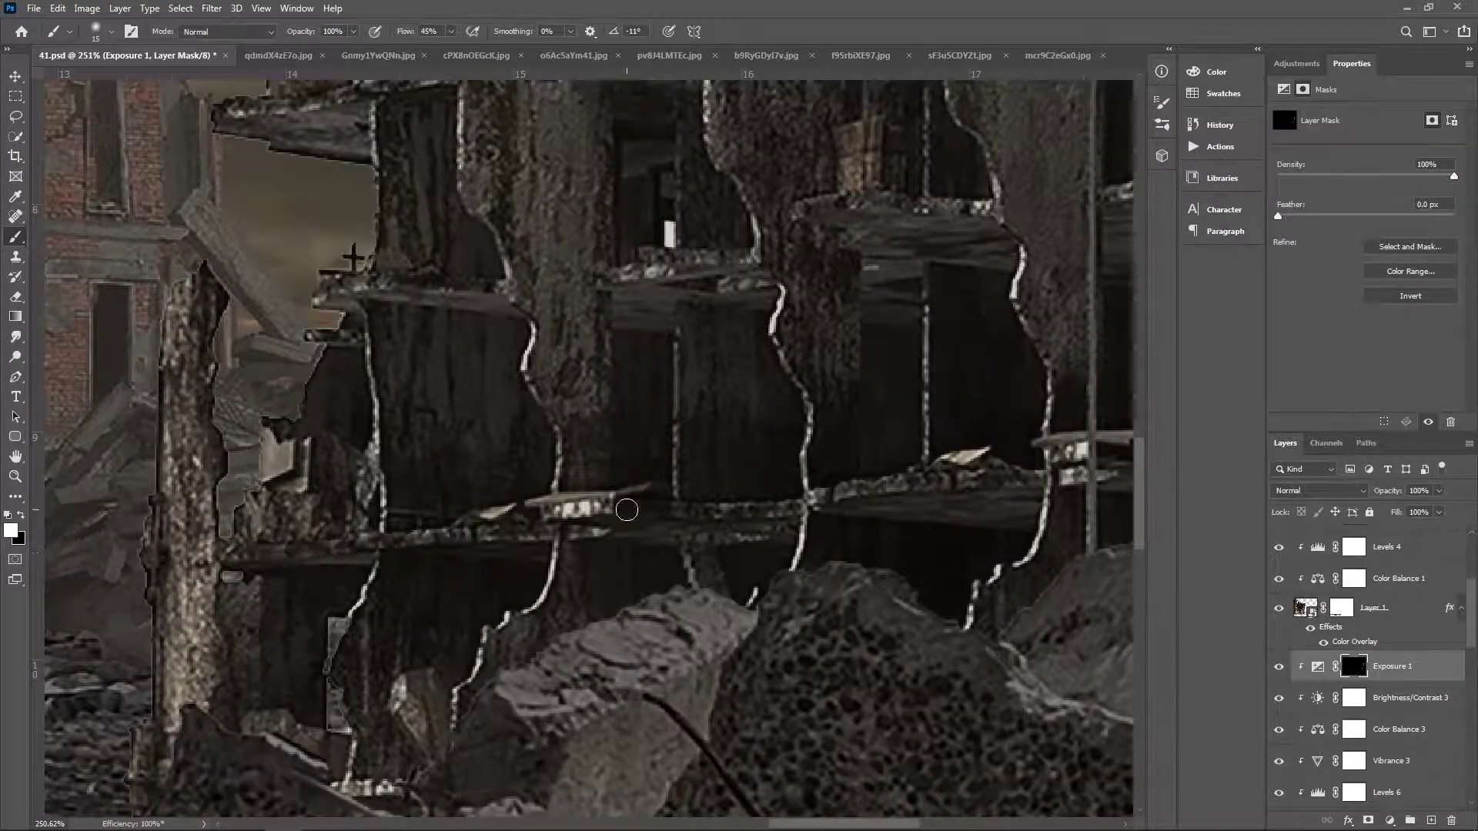
Select the right-hand building, open Levels 5 for editing, and reposition the selected layer
key(ctrl+0)
key(v)
click(827, 443)
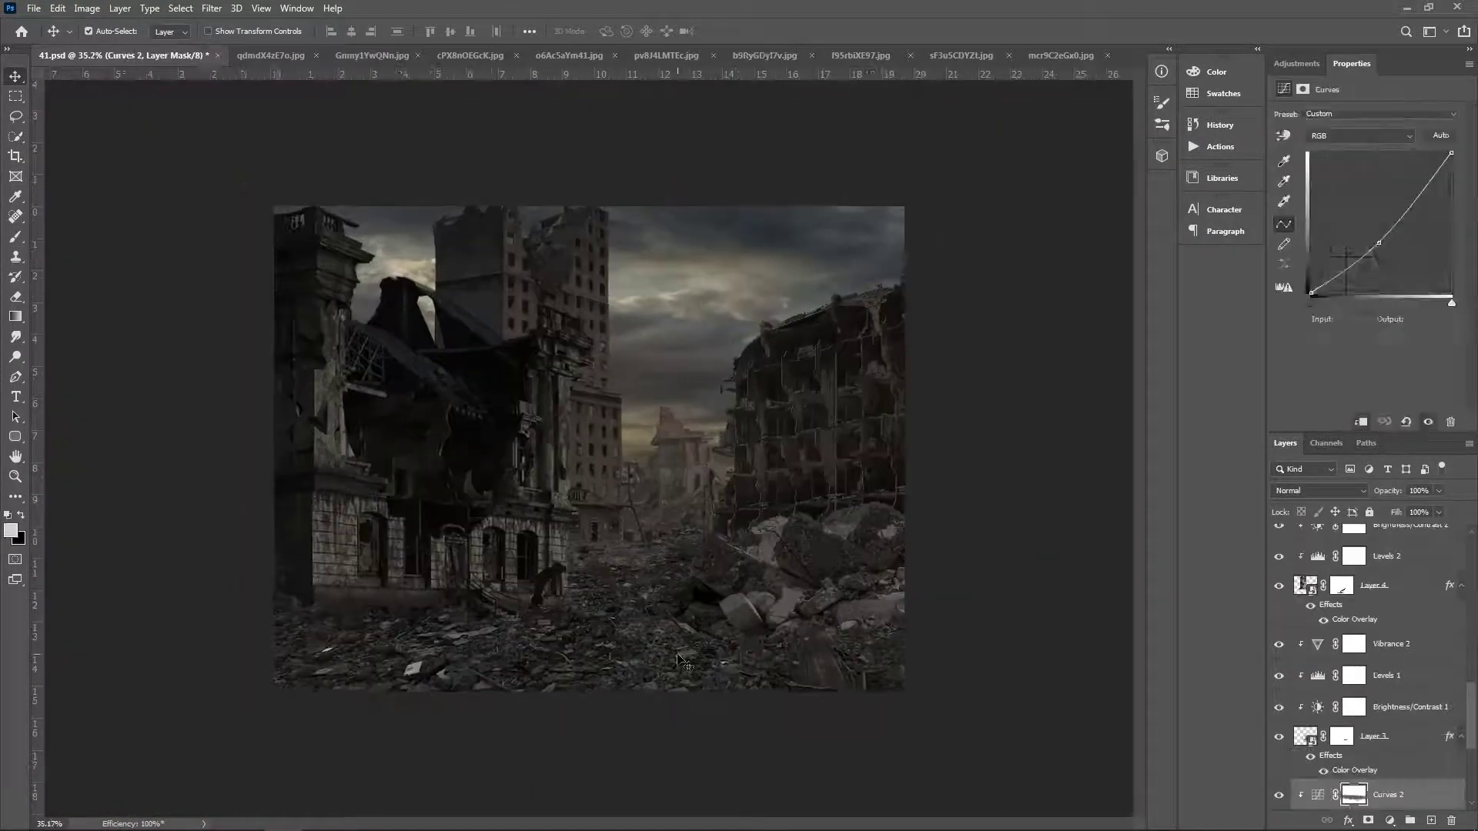
scroll(1371, 654, down, 2)
click(1386, 763)
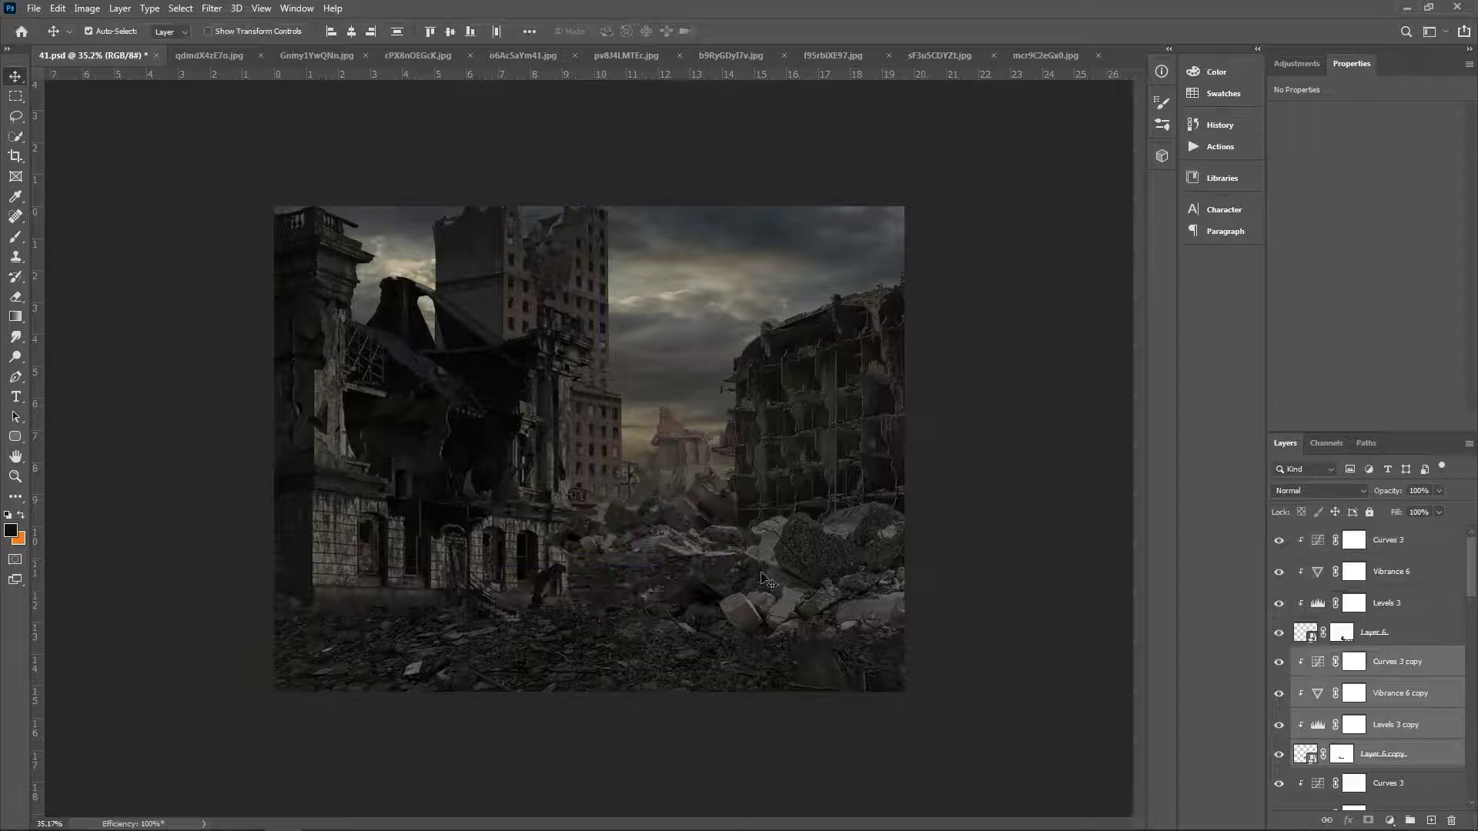
drag(766, 579, 677, 531)
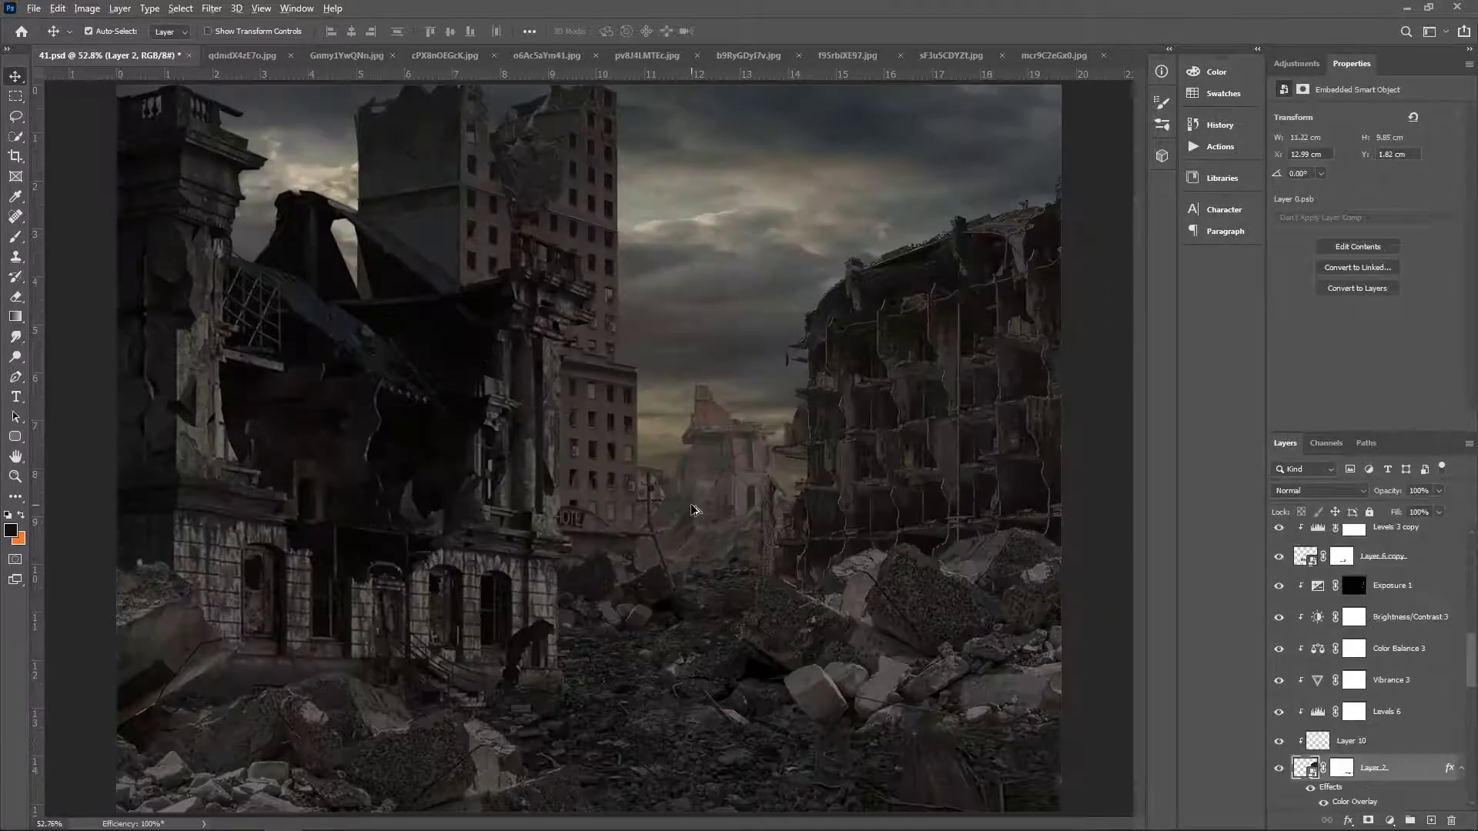
scroll(695, 510, down, 1)
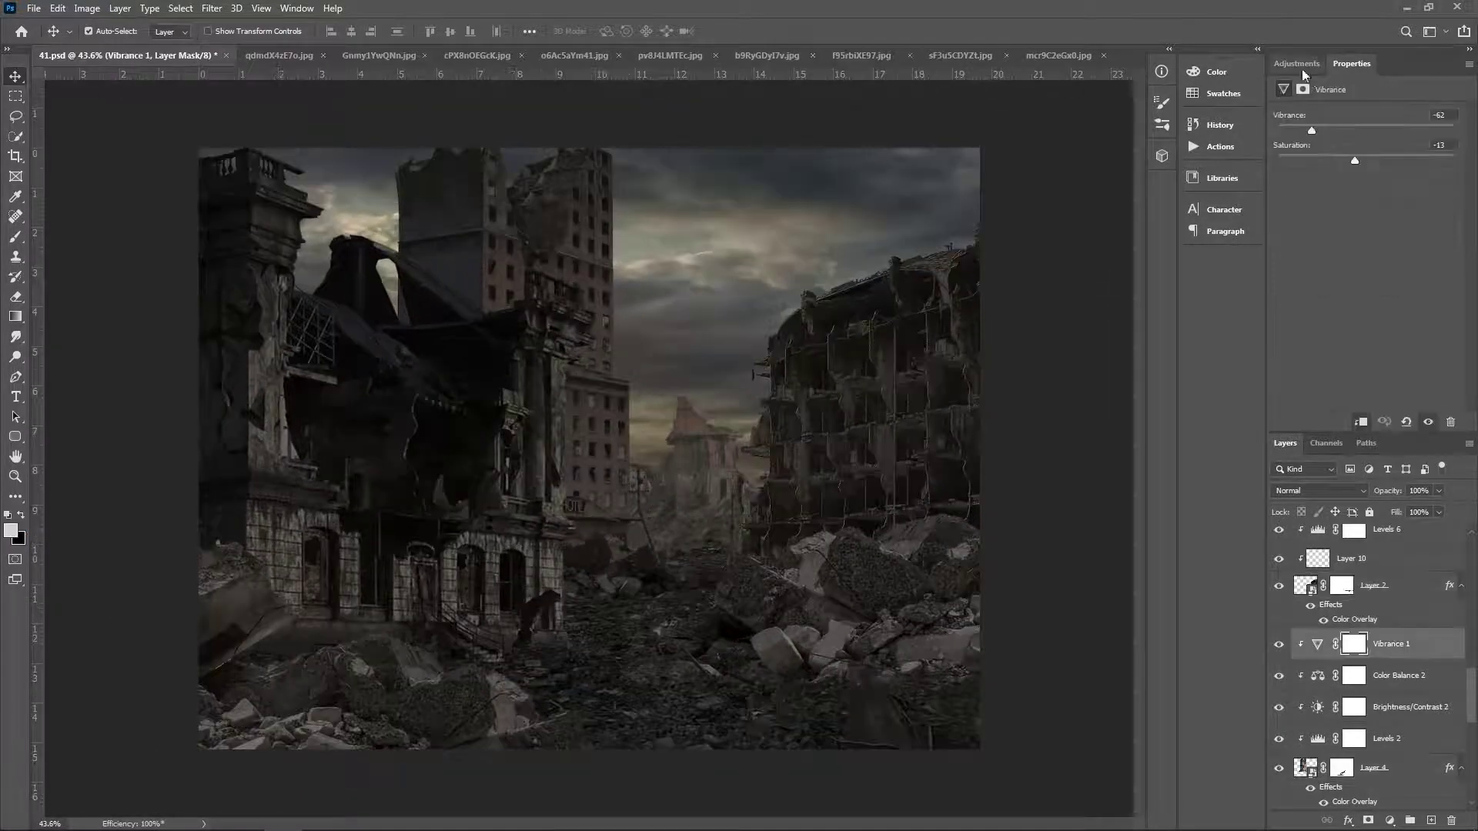
Darken with Exposure 2 at -2.01, hidden behind an inverted mask, using a 125 brush
drag(1367, 153, 1340, 154)
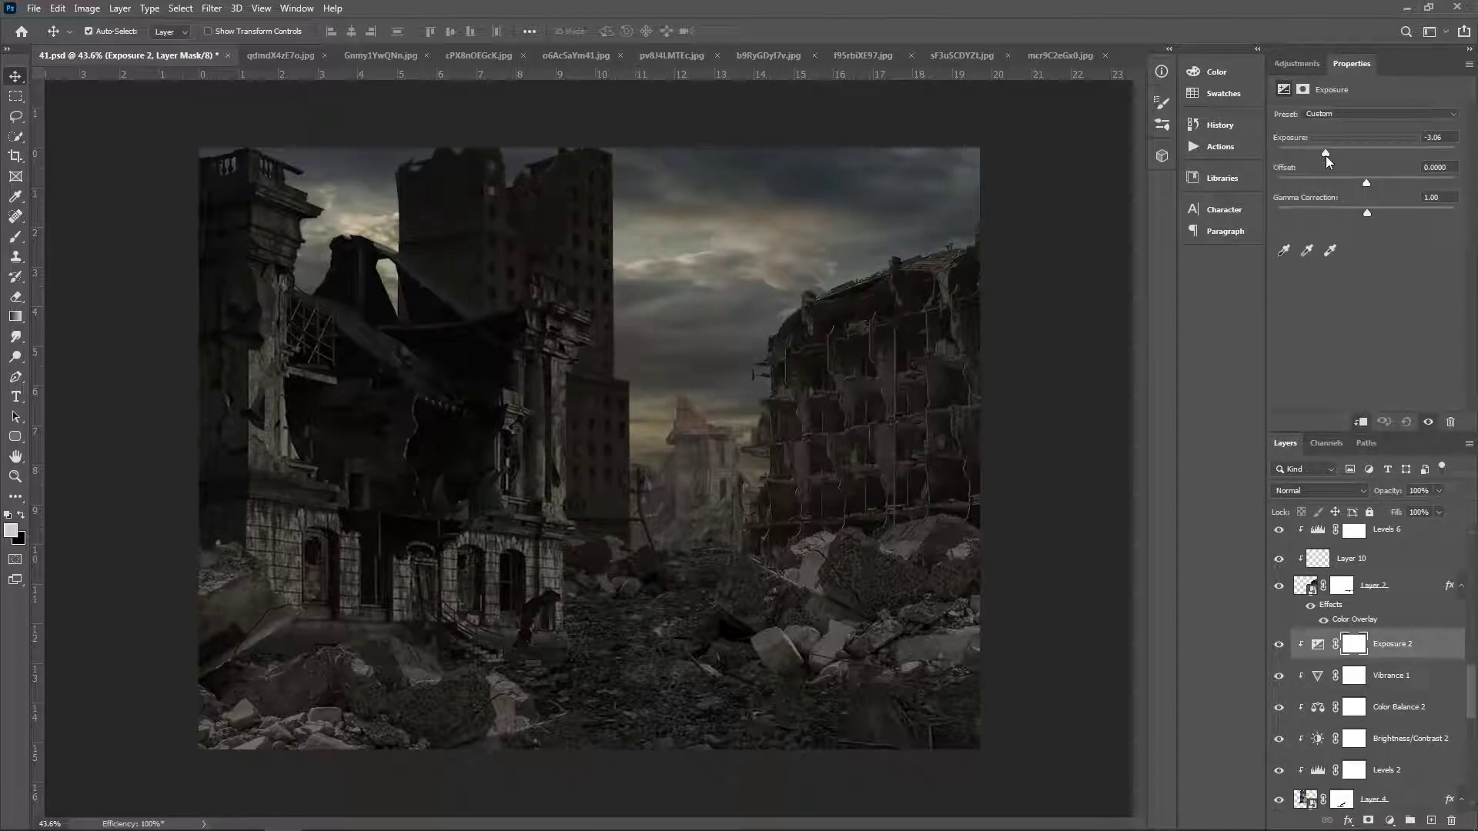
click(1354, 644)
key(ctrl+i)
key(b)
scroll(555, 408, up, 2)
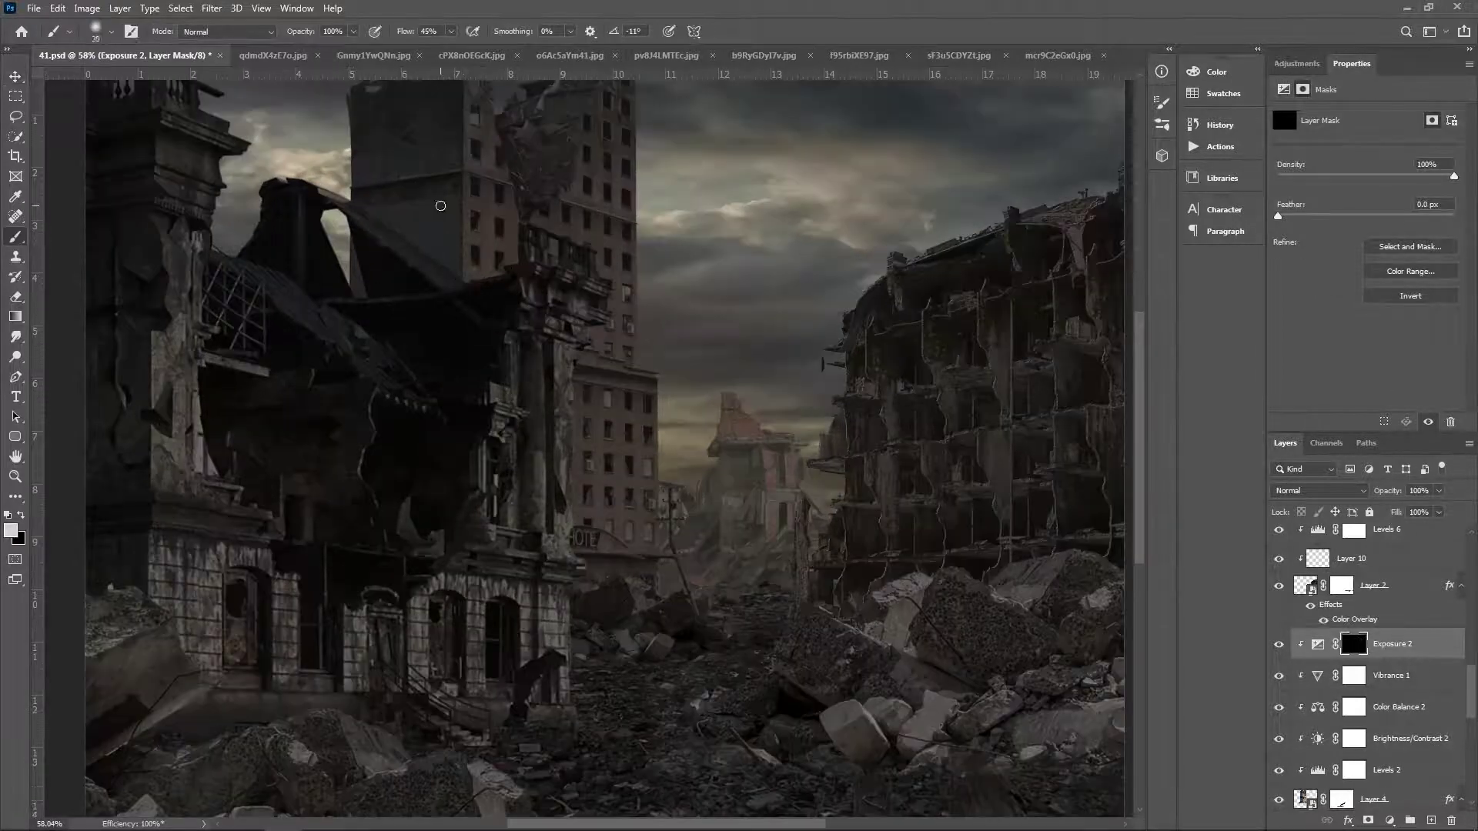
scroll(440, 206, up, 2)
key(bracketright)
key(bracketright)
key(bracketright)
Paint the Exposure 2 darkening onto the left buildings and the tall tower's top
drag(409, 264, 421, 448)
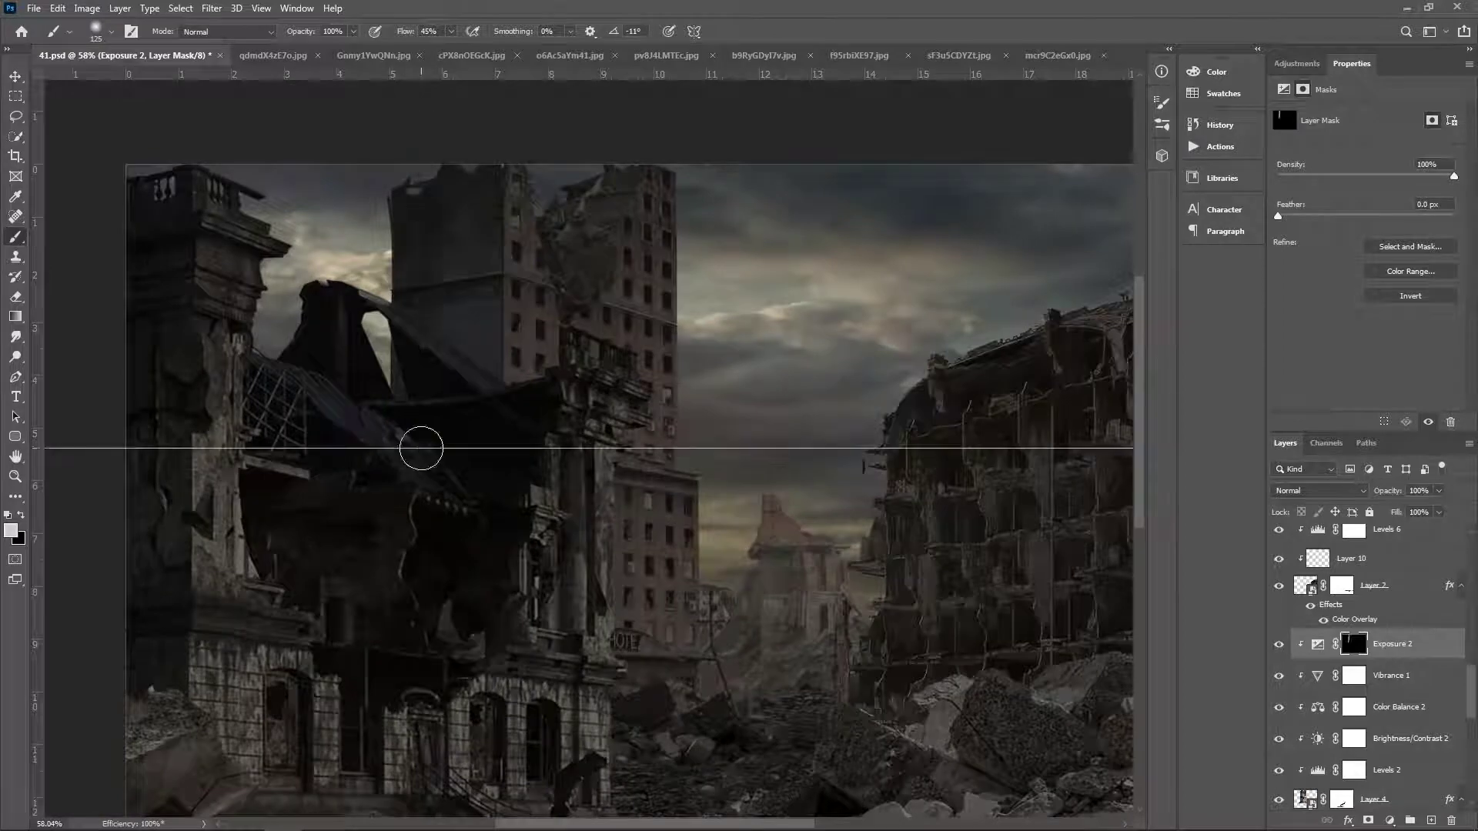
scroll(462, 313, up, 2)
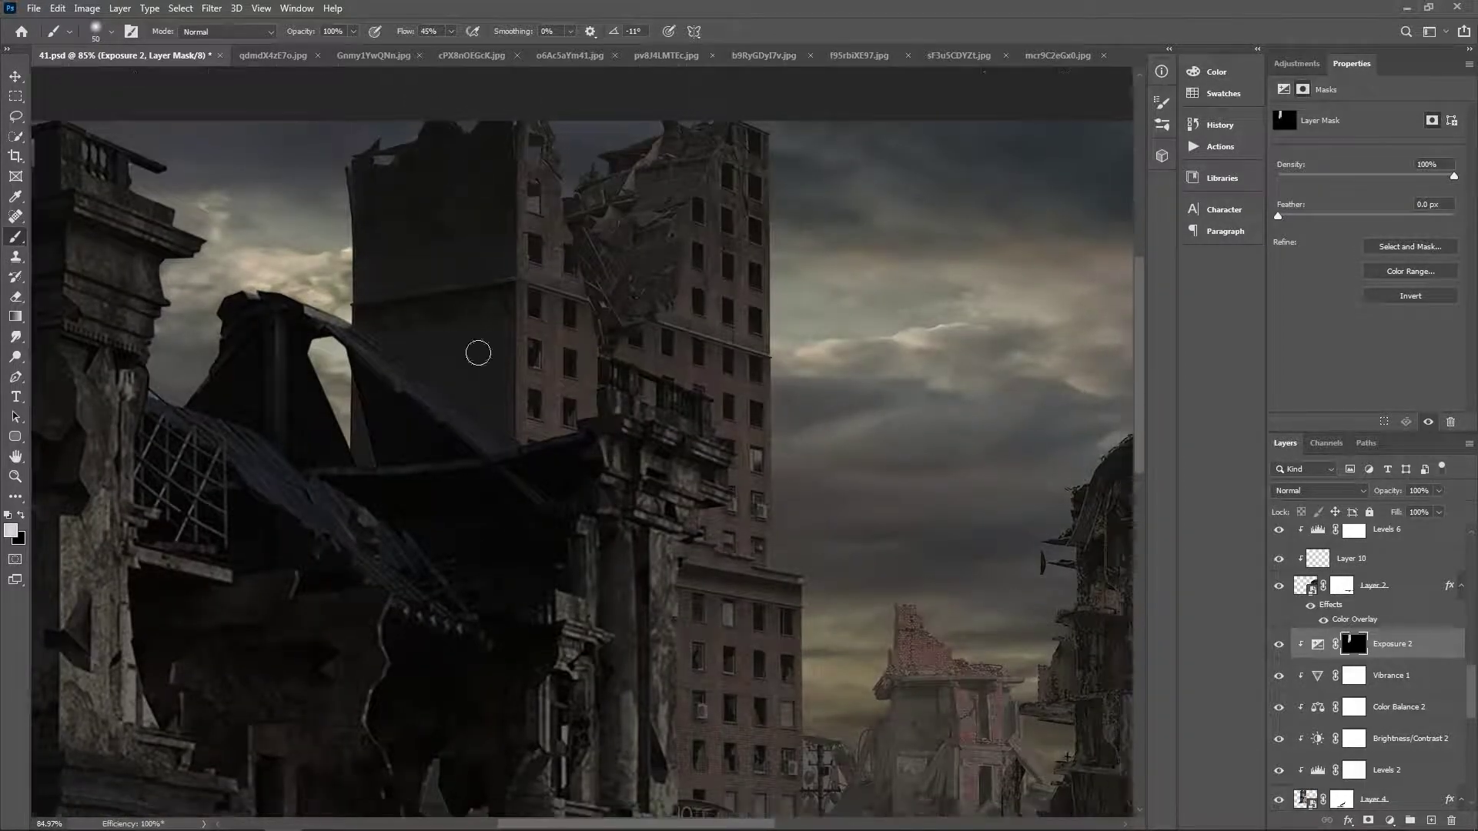
scroll(435, 319, up, 3)
scroll(647, 278, right, 3)
mouse_move(584, 302)
mouse_down()
mouse_move(657, 251)
mouse_move(577, 420)
mouse_move(597, 307)
mouse_move(541, 366)
mouse_up()
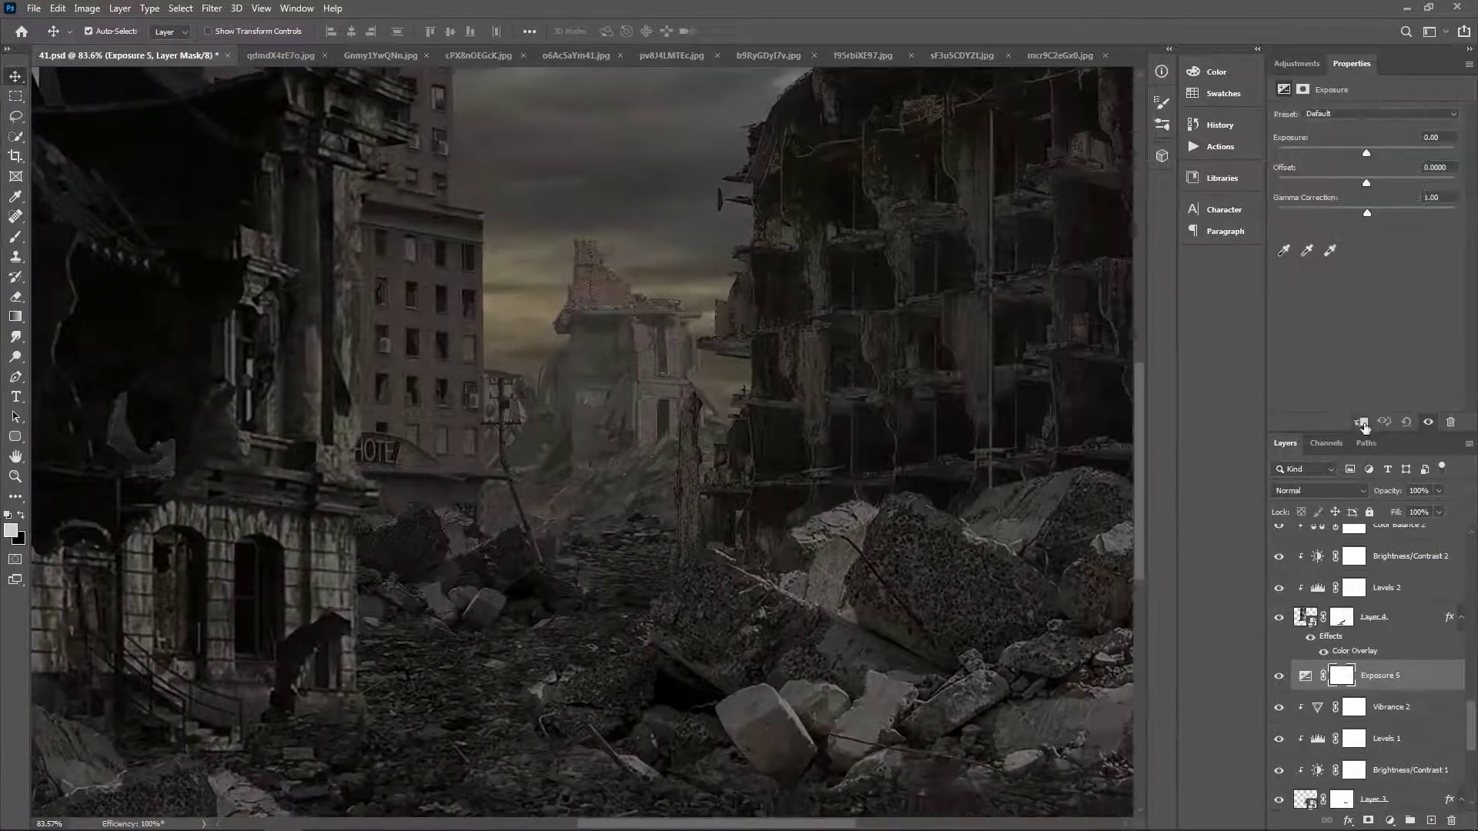
Clip Exposure 5 at -1.69, invert its mask and paint it over the ruins
click(1362, 422)
drag(1367, 152, 1344, 154)
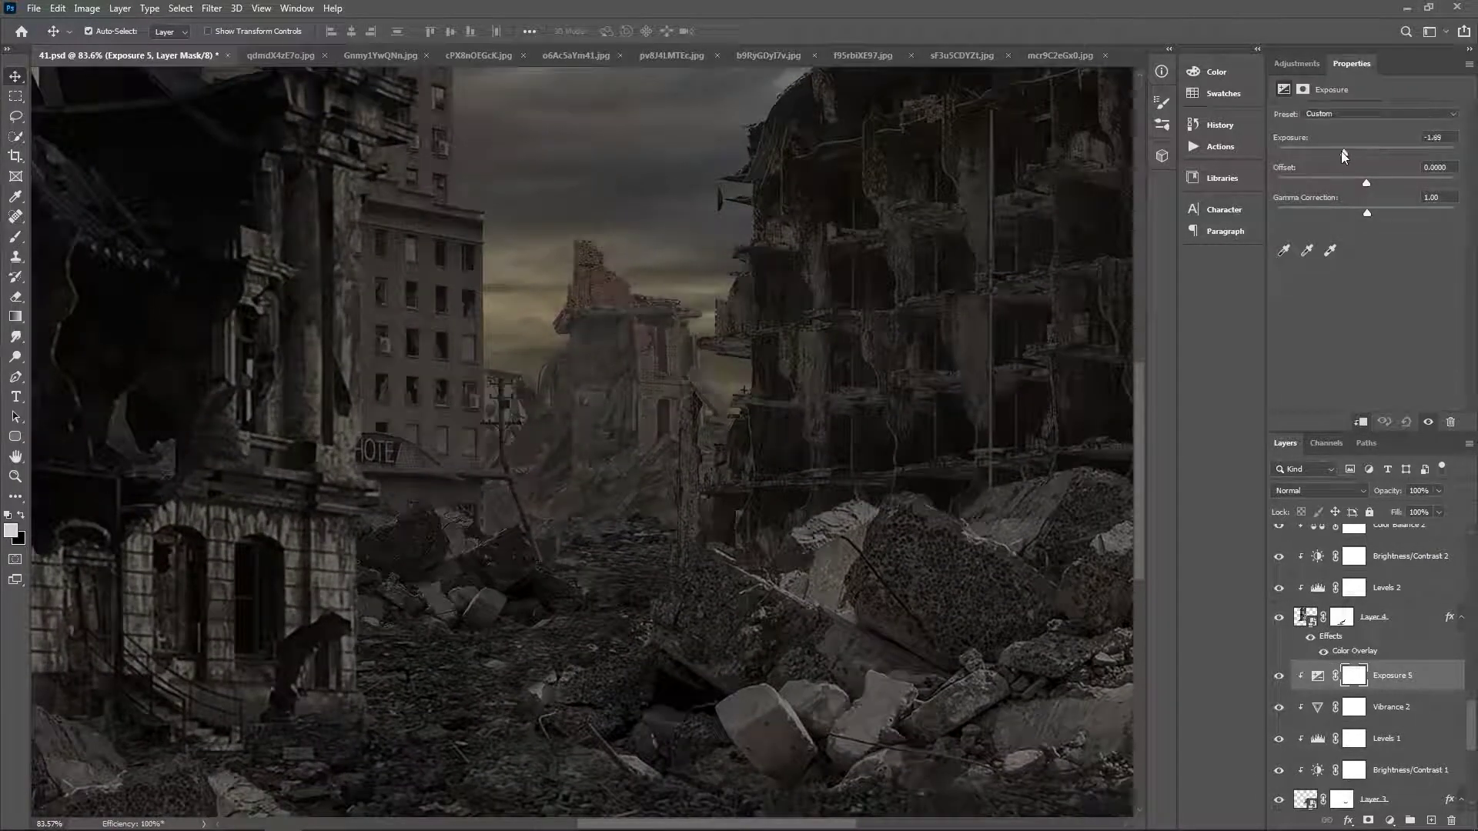
key(ctrl+i)
key(b)
scroll(728, 358, up, 3)
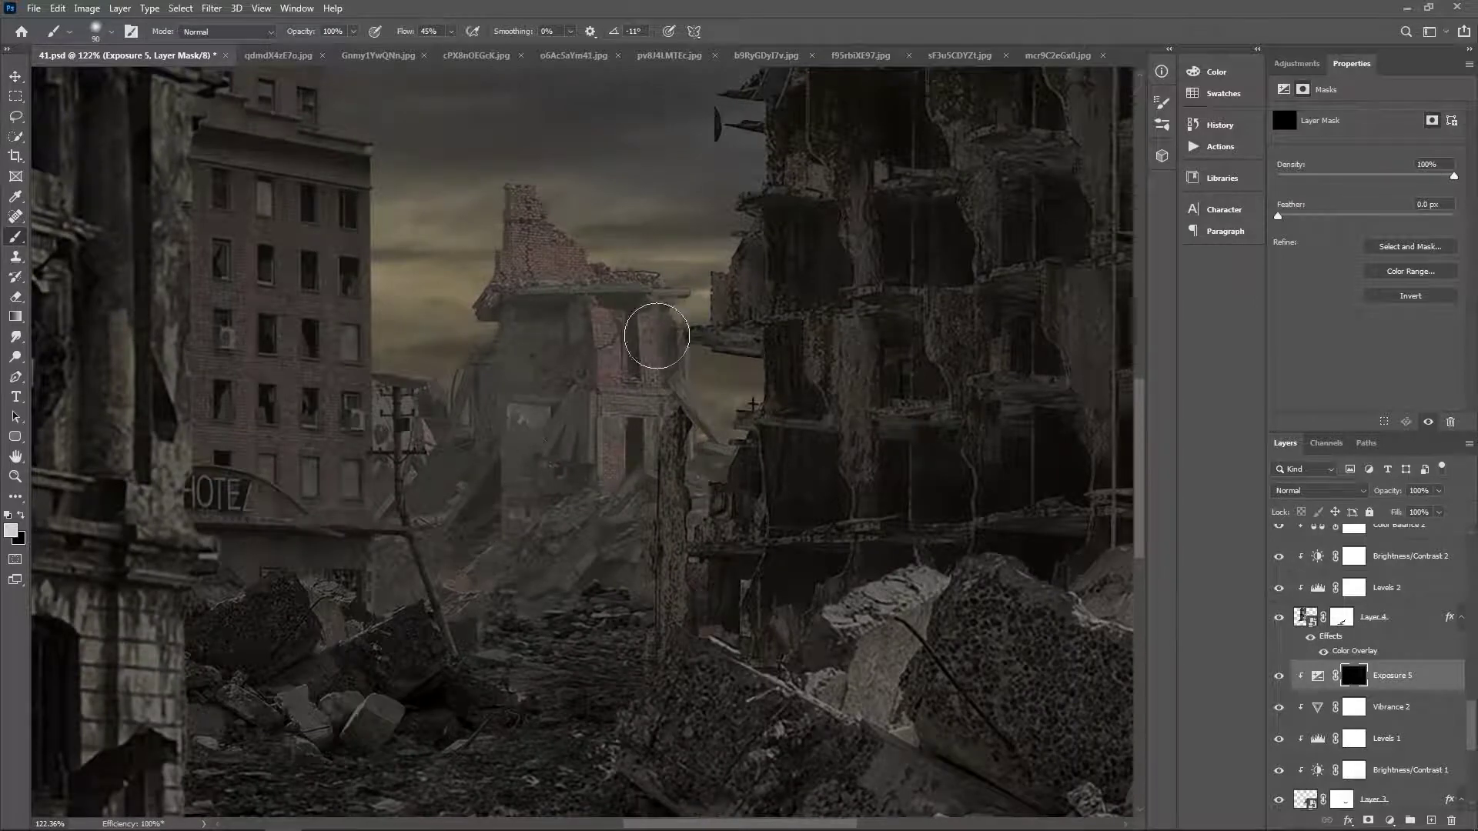
drag(673, 330, 643, 396)
scroll(637, 330, down, 3)
key(alt+bracketleft)
key(alt+bracketleft)
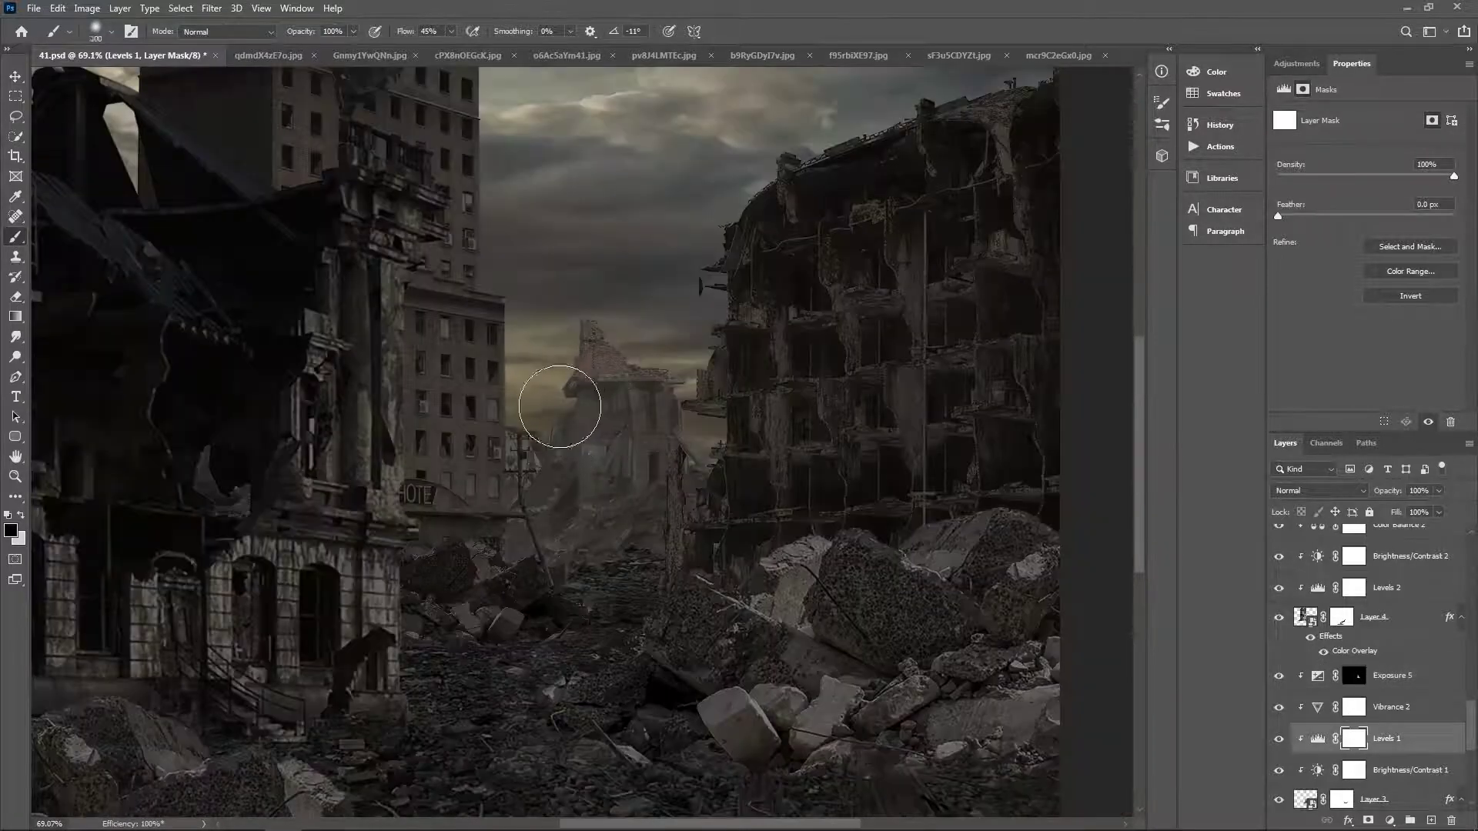
key(x)
scroll(545, 353, down, 3)
key(v)
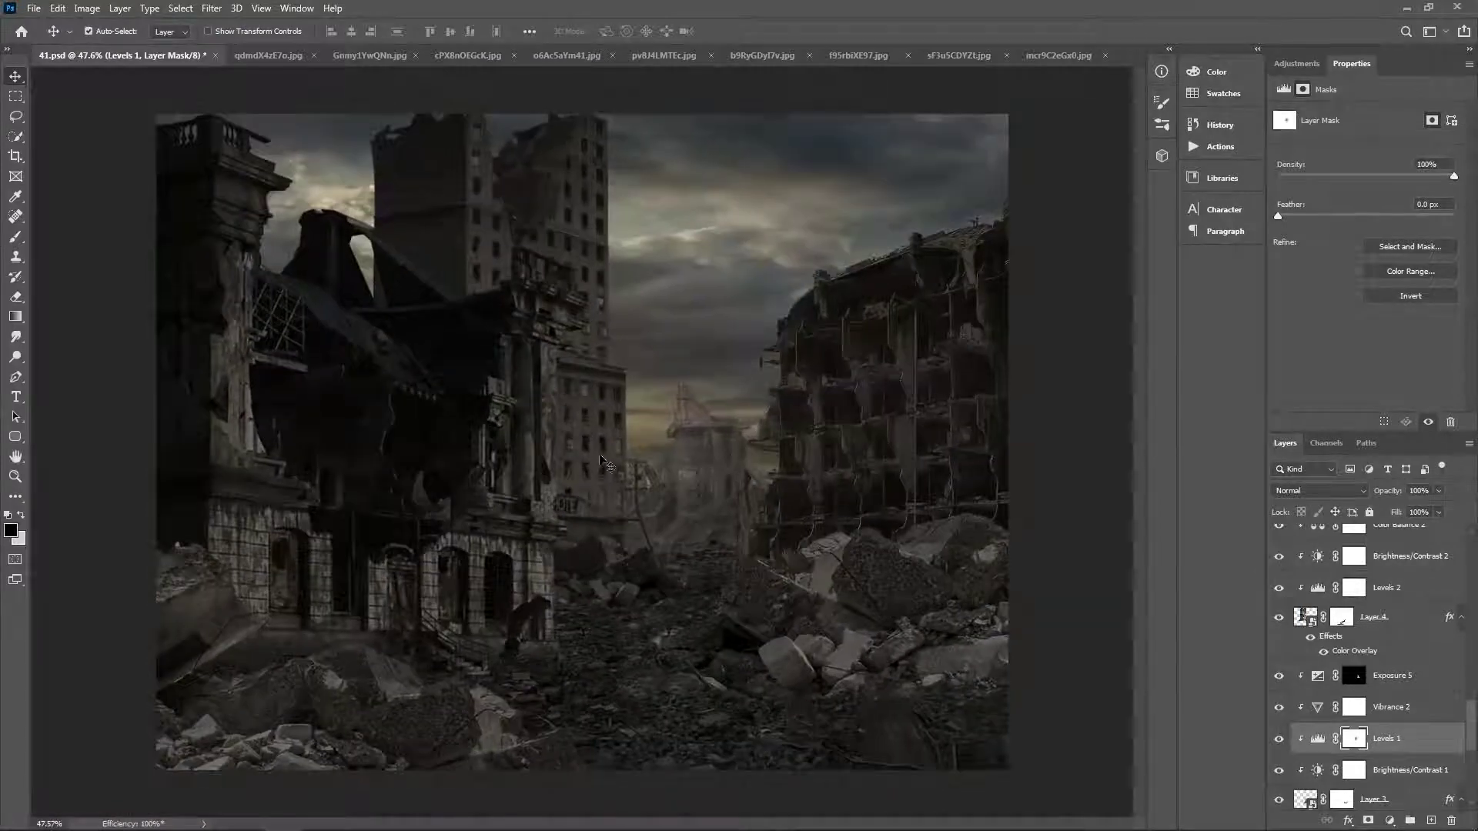
key(alt+bracketright)
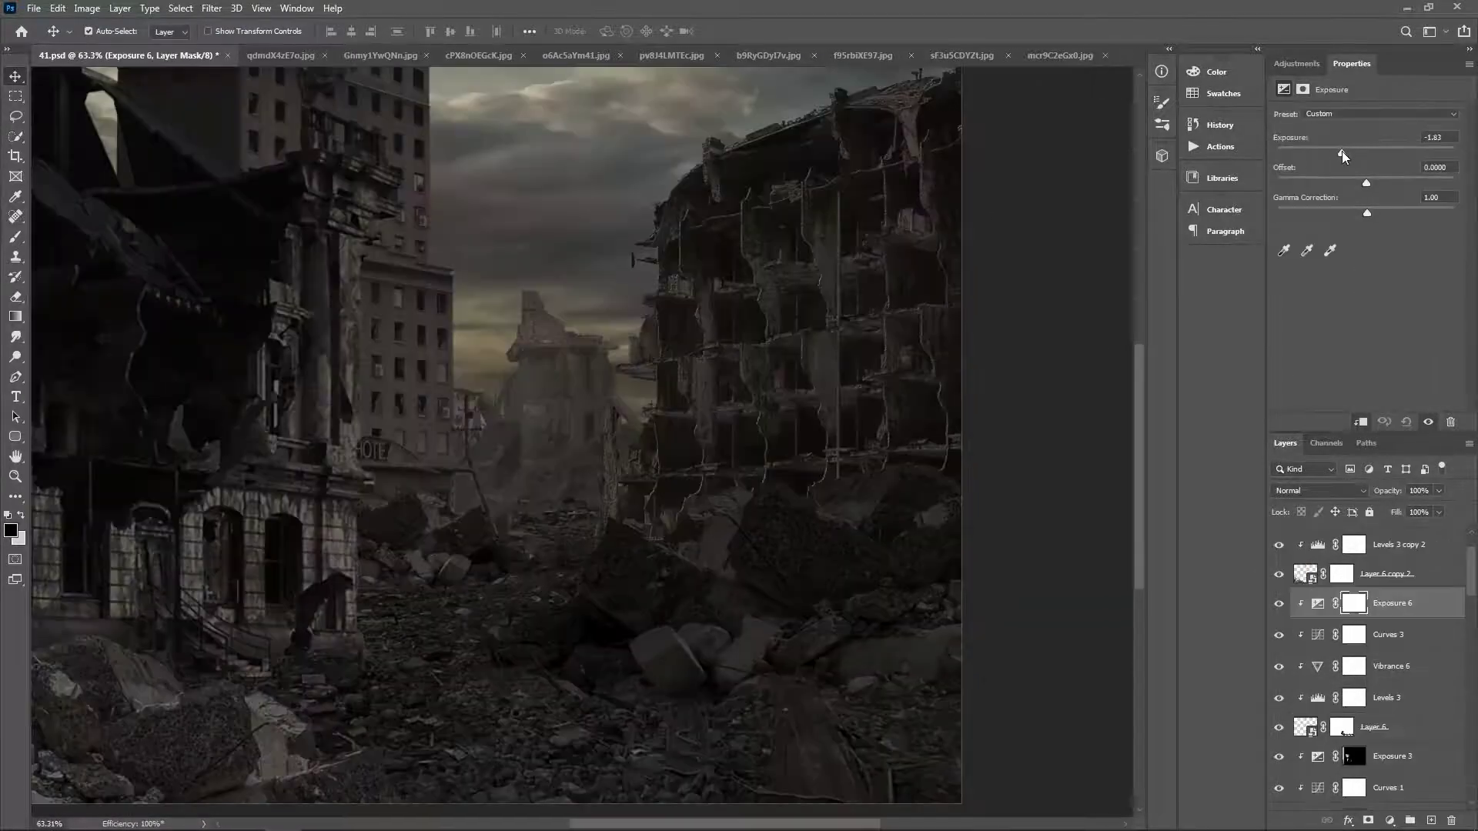
Invert the Exposure 6 mask and paint its darkening onto the right-hand rocks and rubble
key(ctrl+i)
key(b)
key(x)
scroll(835, 419, up, 1)
scroll(874, 469, up, 1)
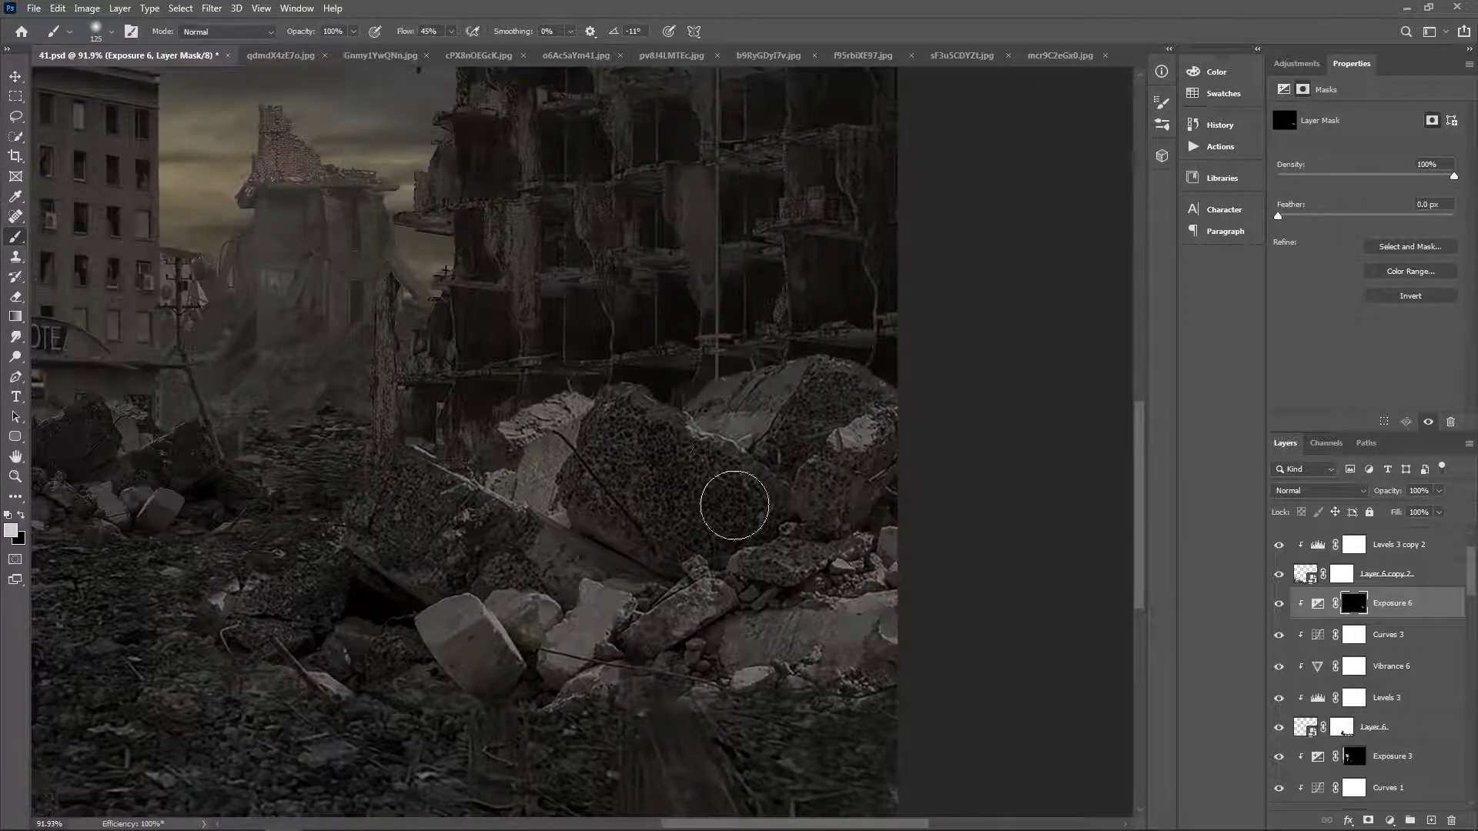
drag(604, 504, 869, 499)
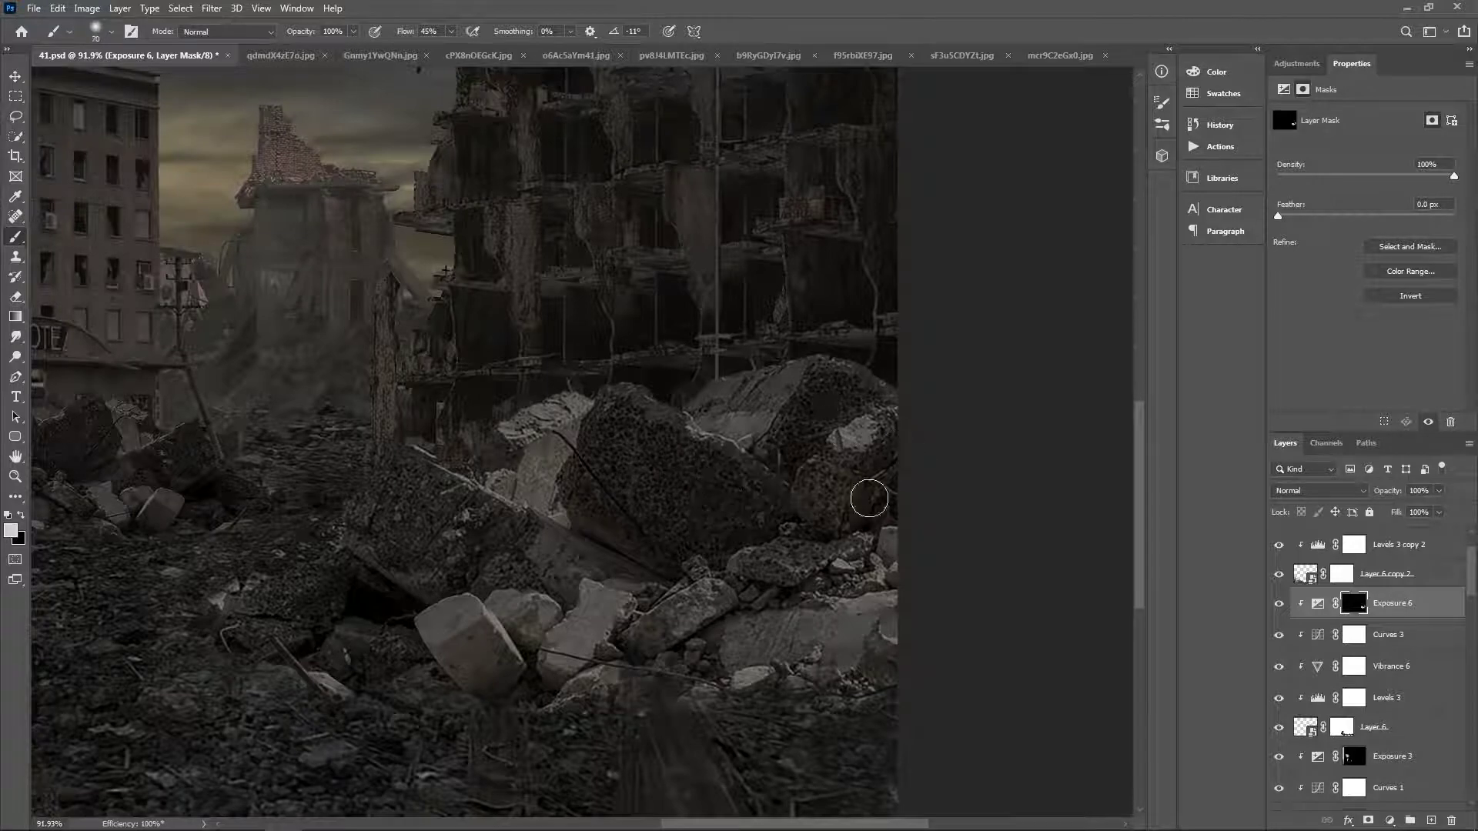
key(bracketleft)
key(bracketleft)
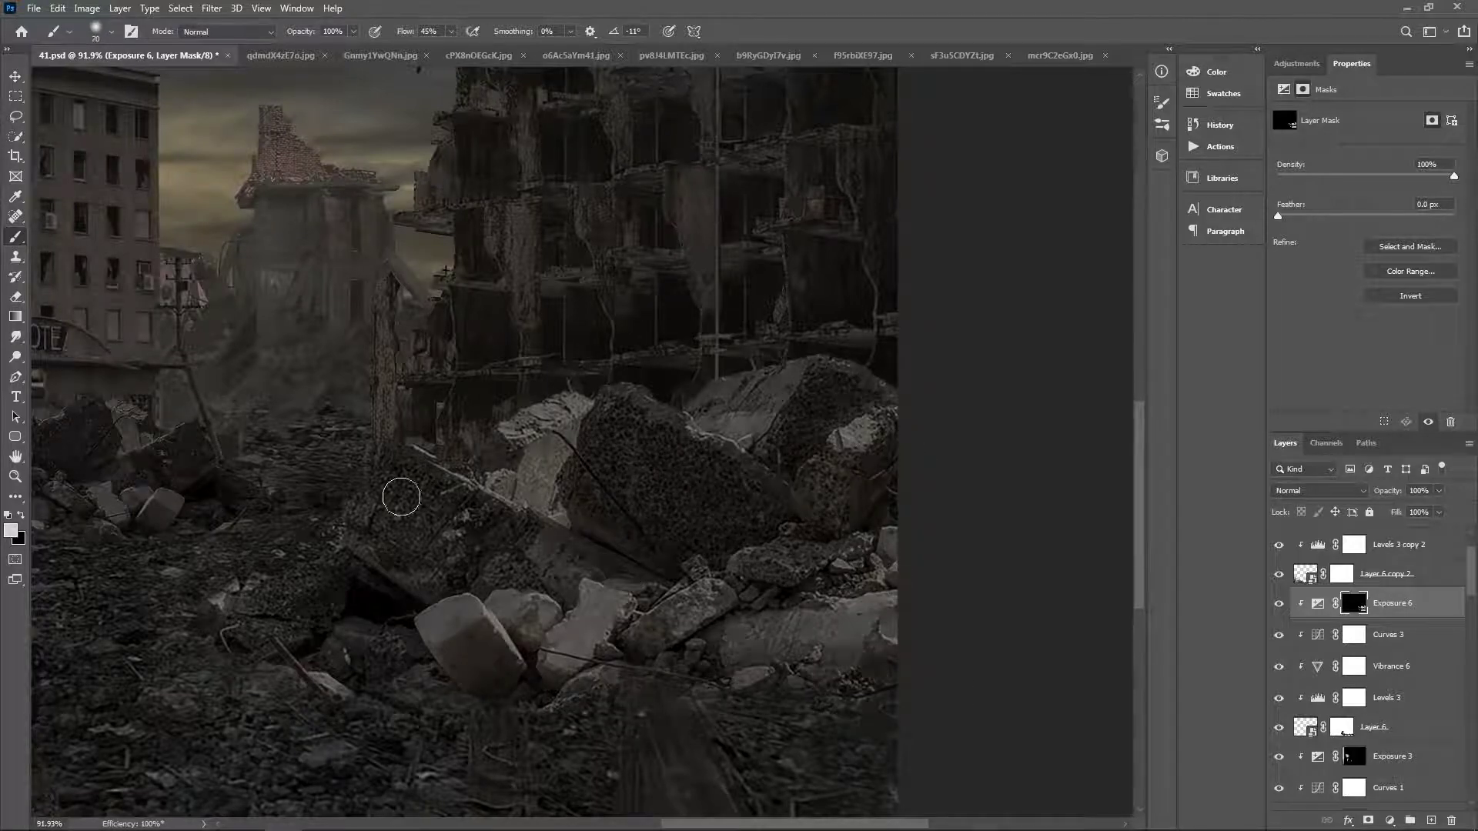
key(bracketright)
drag(578, 423, 539, 477)
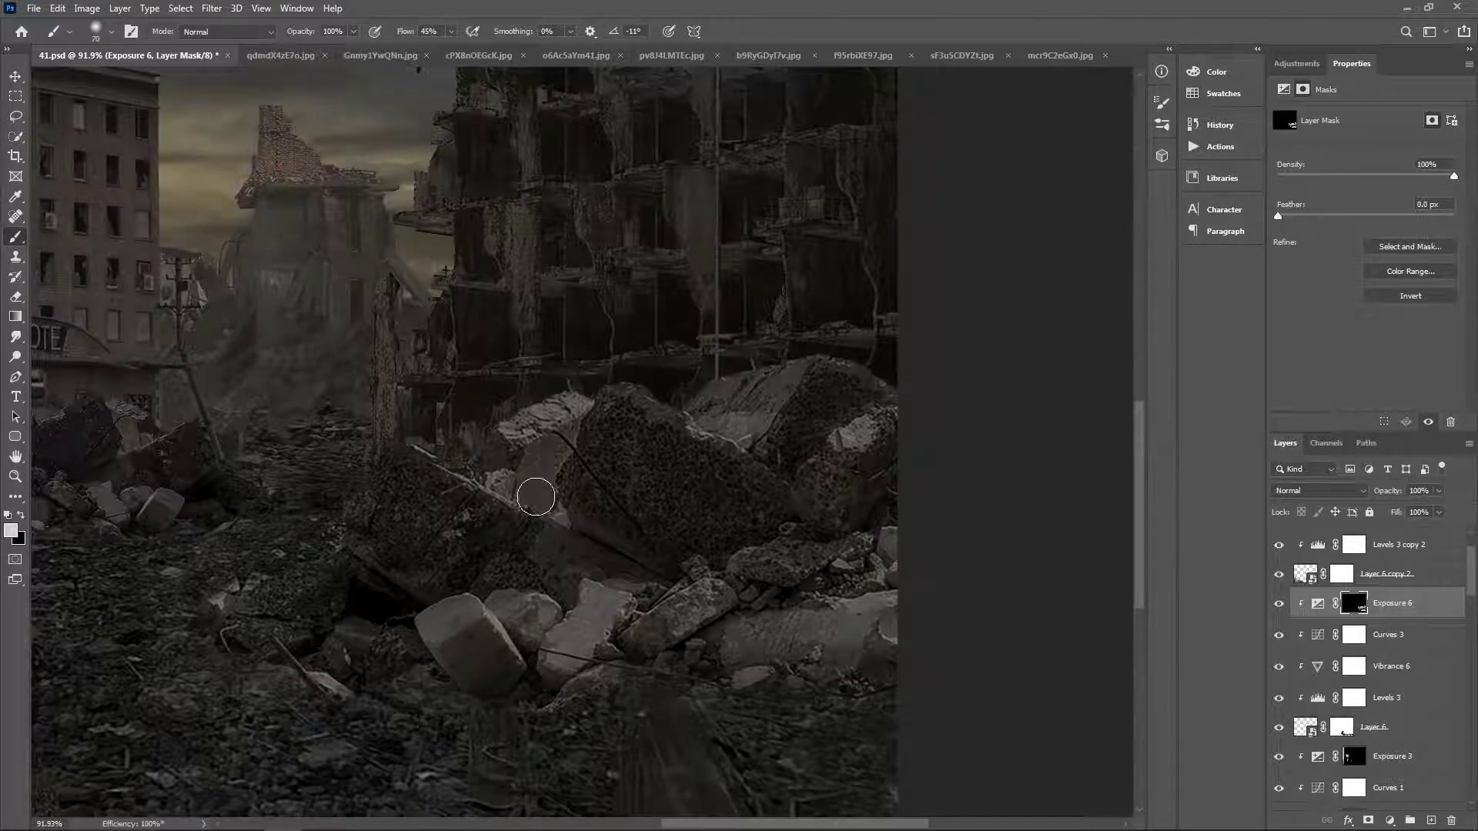
key(bracketleft)
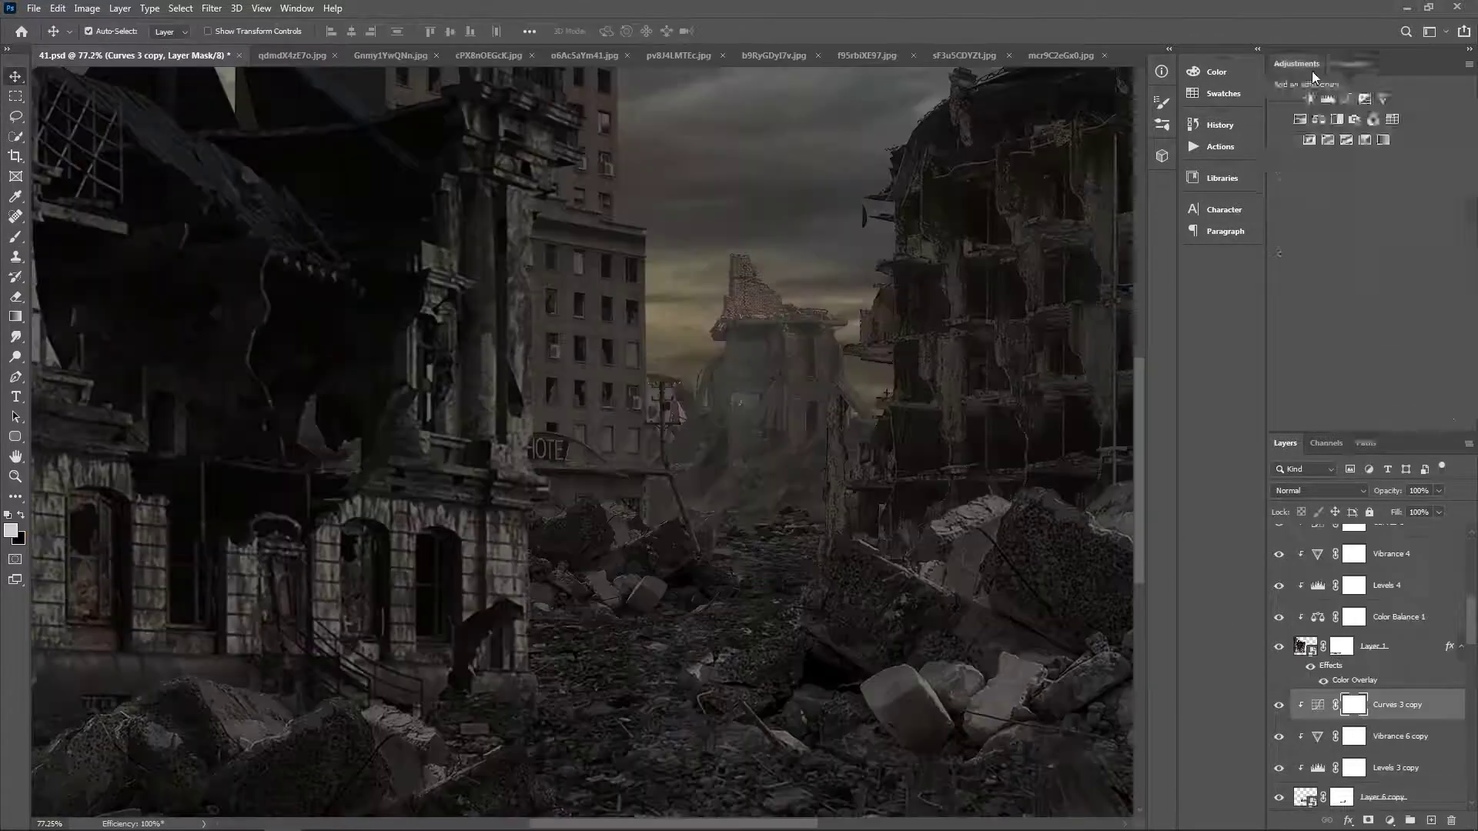
Add Exposure 7 with lowered exposure and prepare its mask for painting
click(1365, 99)
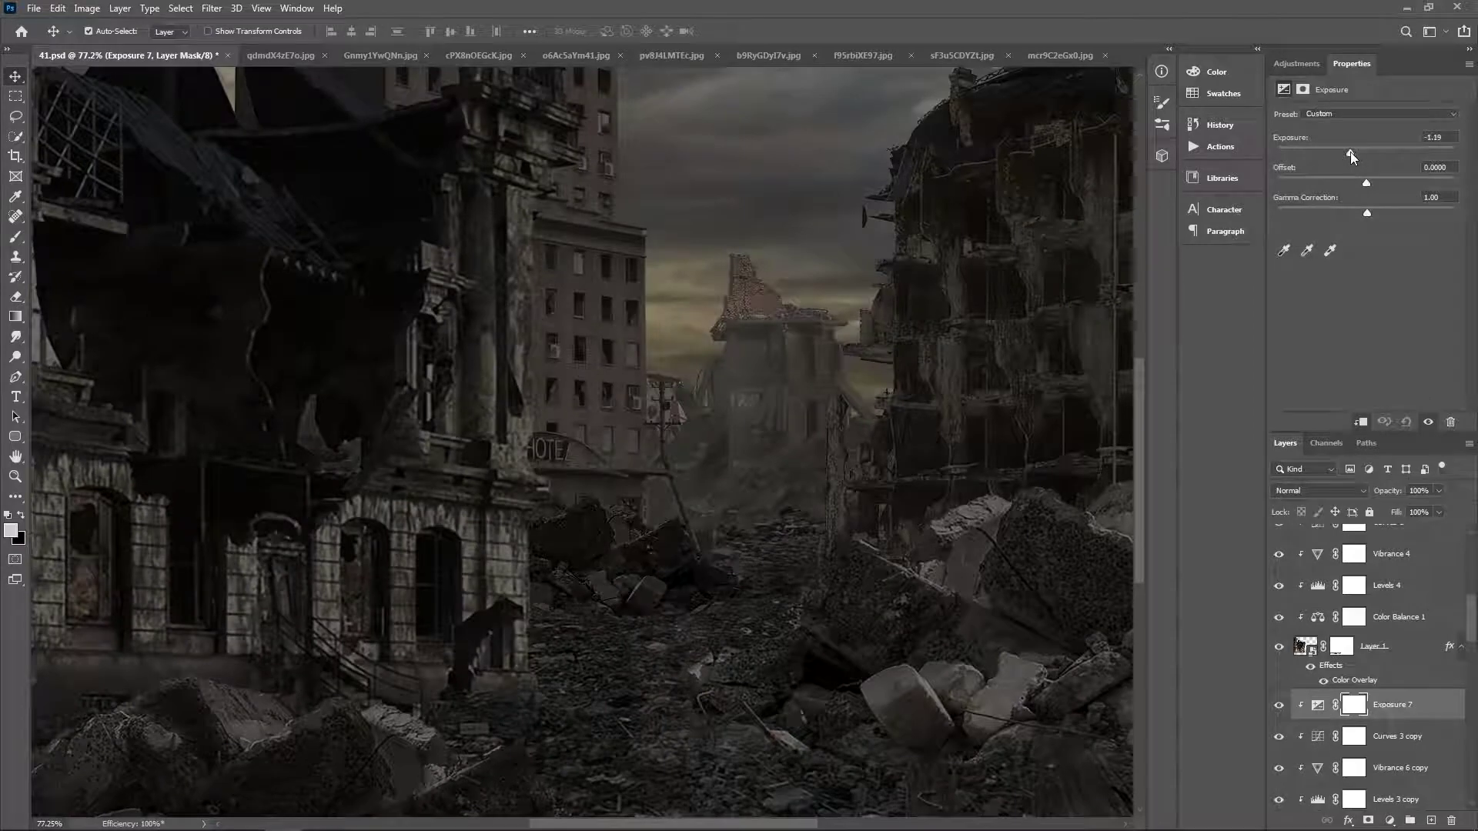
click(1303, 89)
key(b)
key(x)
key(bracketleft)
key(bracketleft)
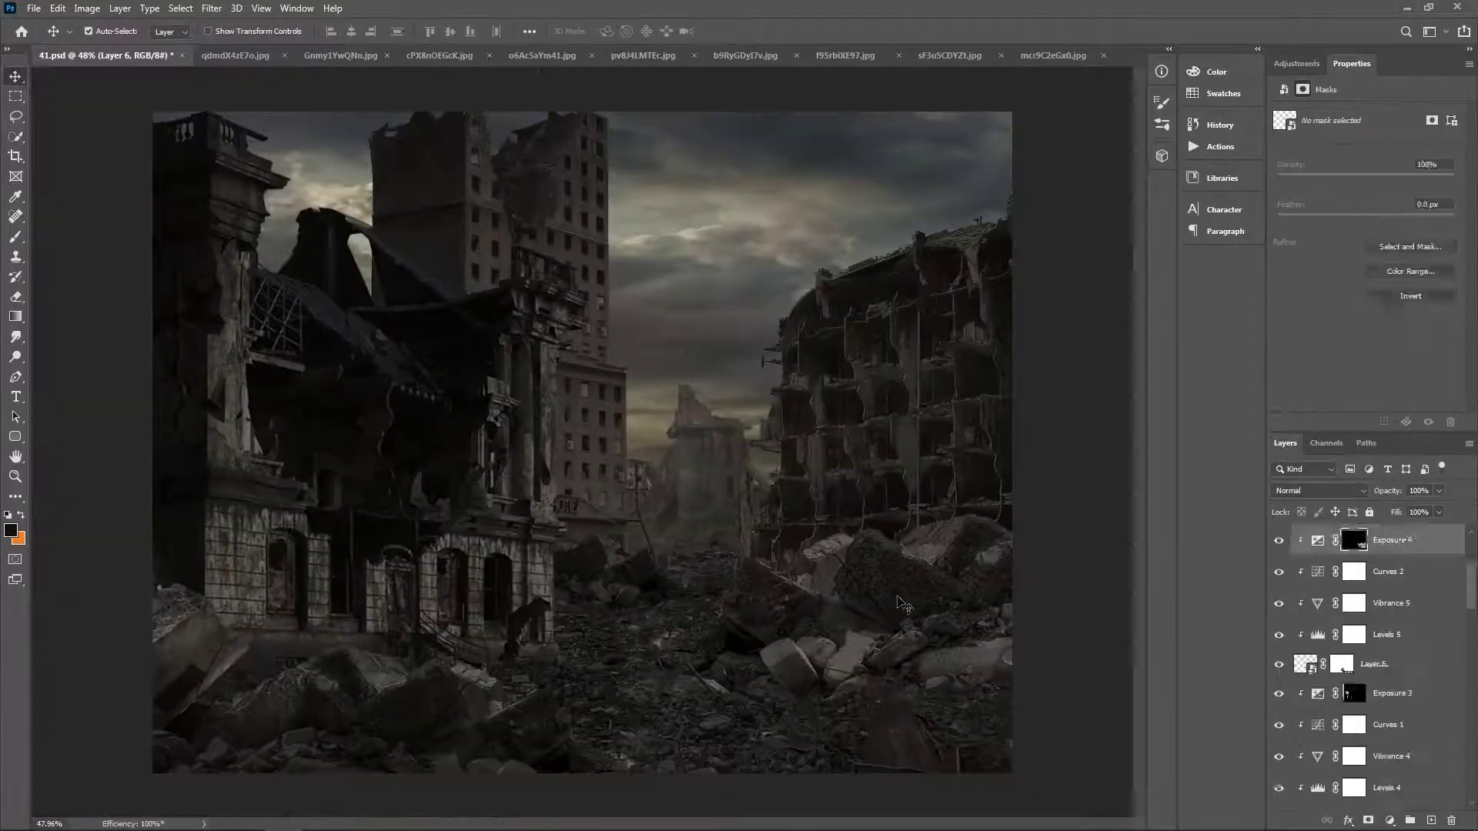
key(b)
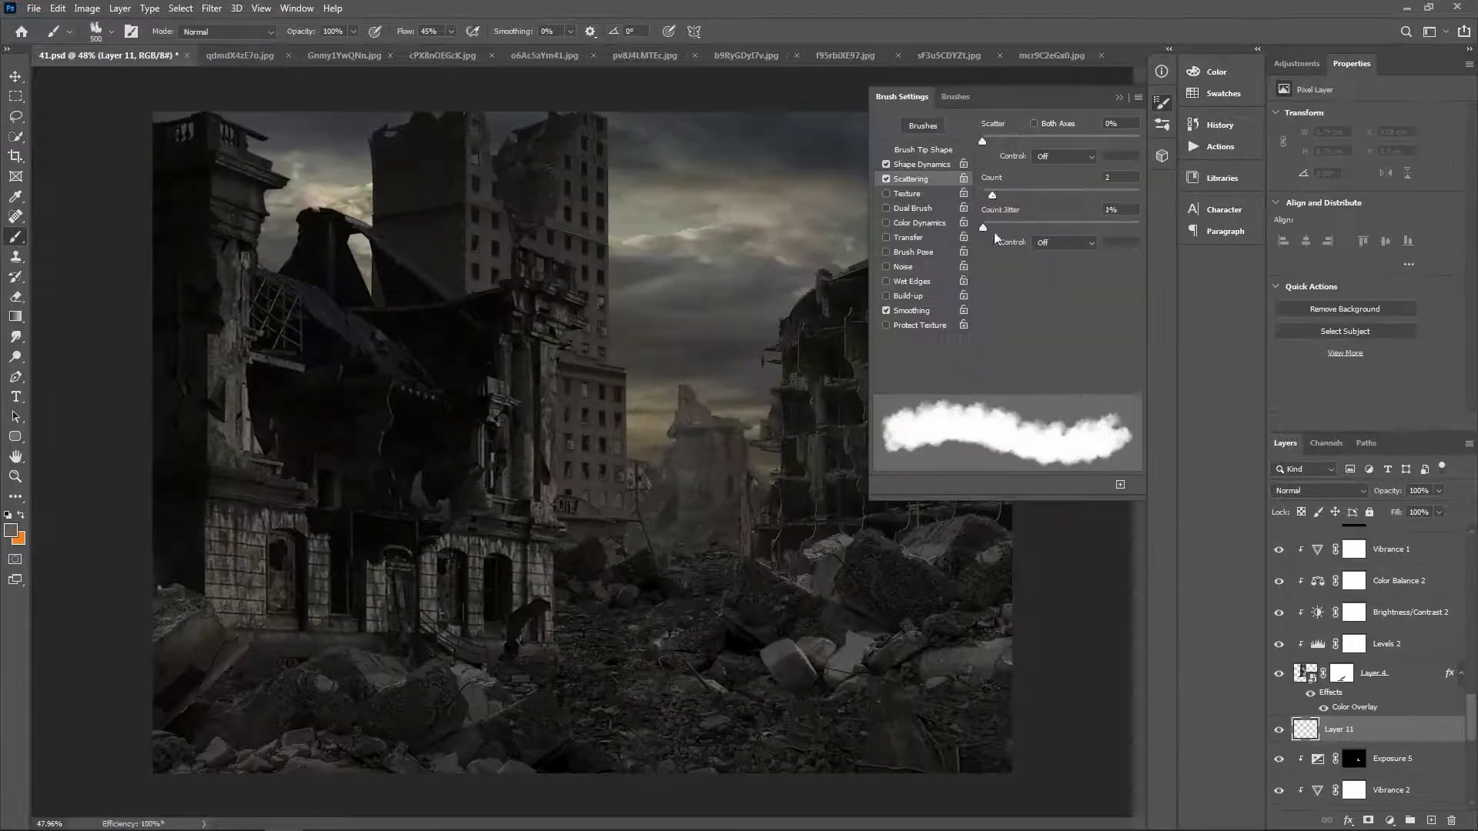
Raise the cloud brush's count jitter, lower its flow, and paint haze over the rubble on Layer 11
drag(983, 227, 1033, 227)
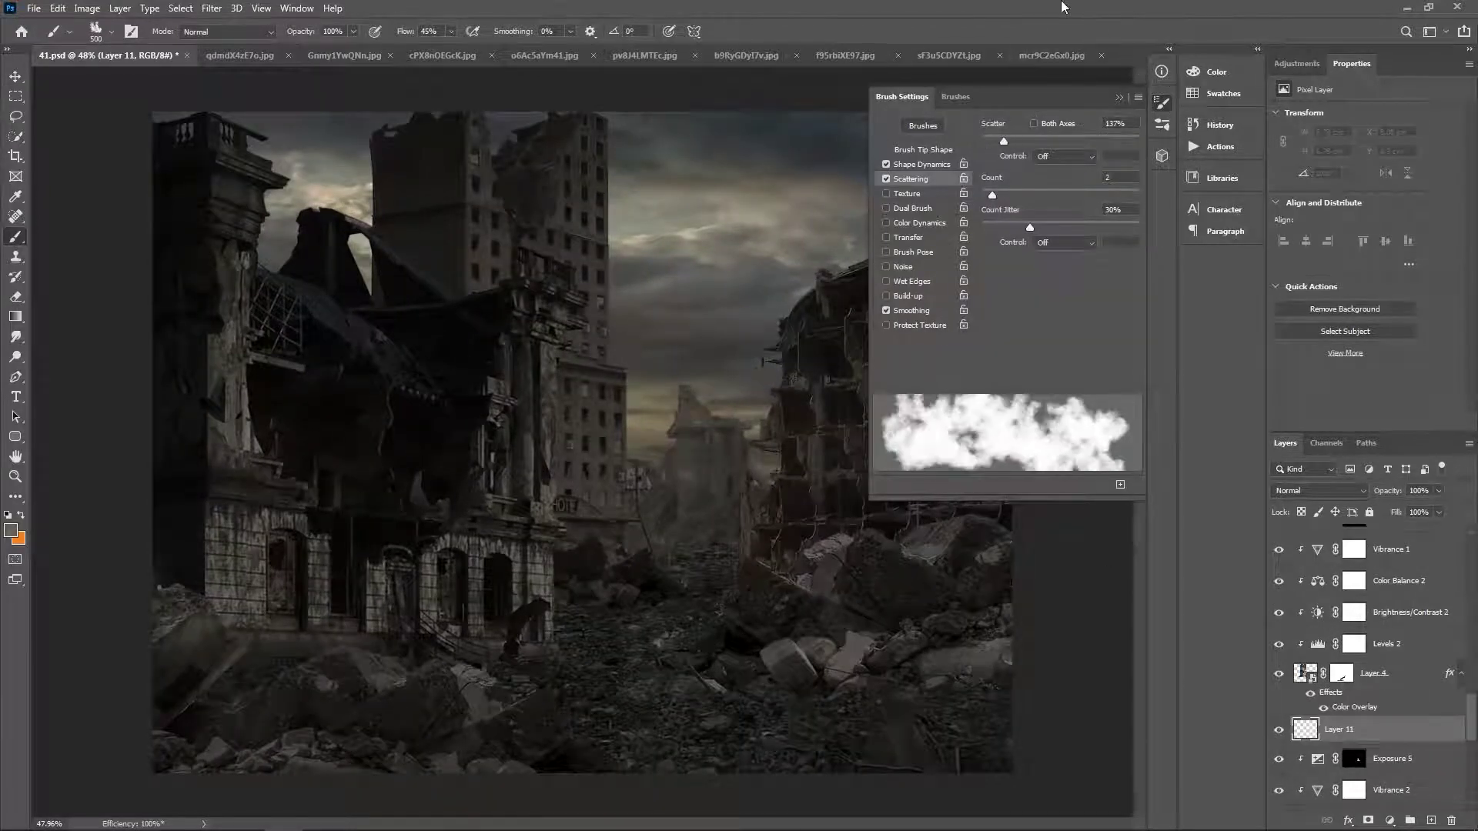
click(1162, 103)
drag(451, 30, 431, 48)
drag(808, 523, 724, 531)
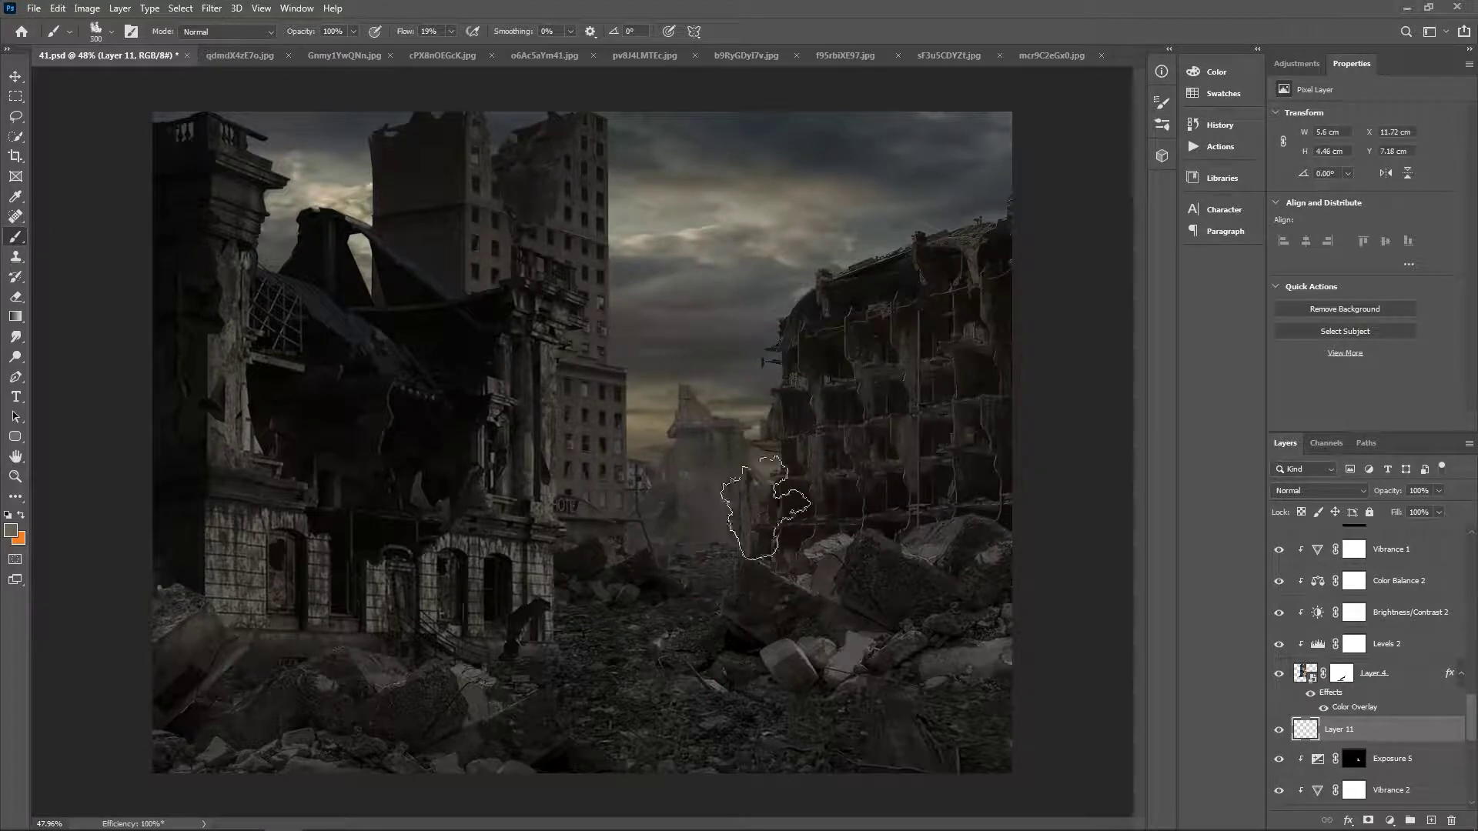
drag(594, 511, 891, 545)
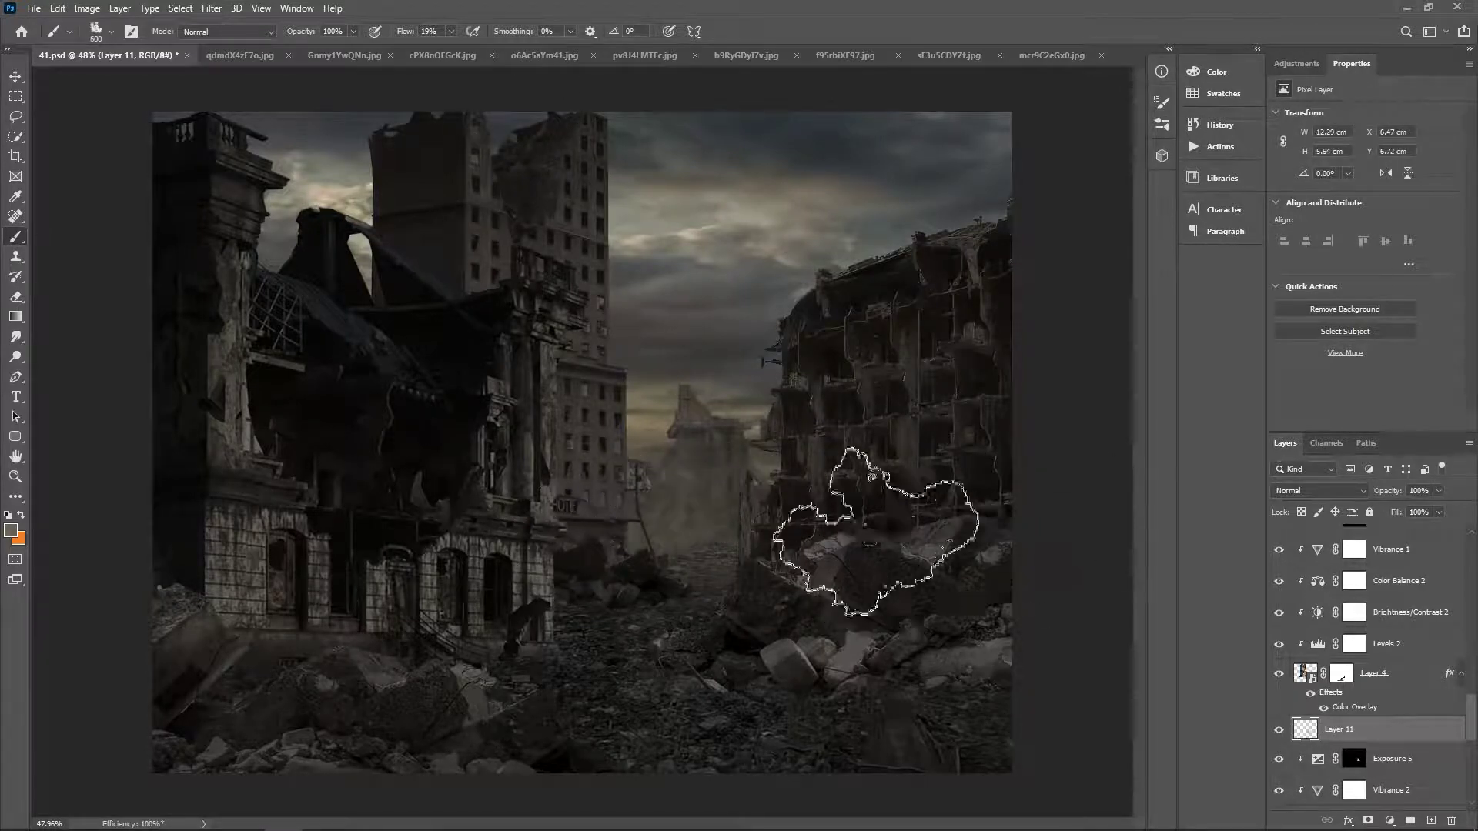
Add Layer 12 just below Layer 1, paint more haze over the rubble, and pick a new painting colour
scroll(1370, 655, up, 2)
click(1386, 579)
key(ctrl+shift+alt+n)
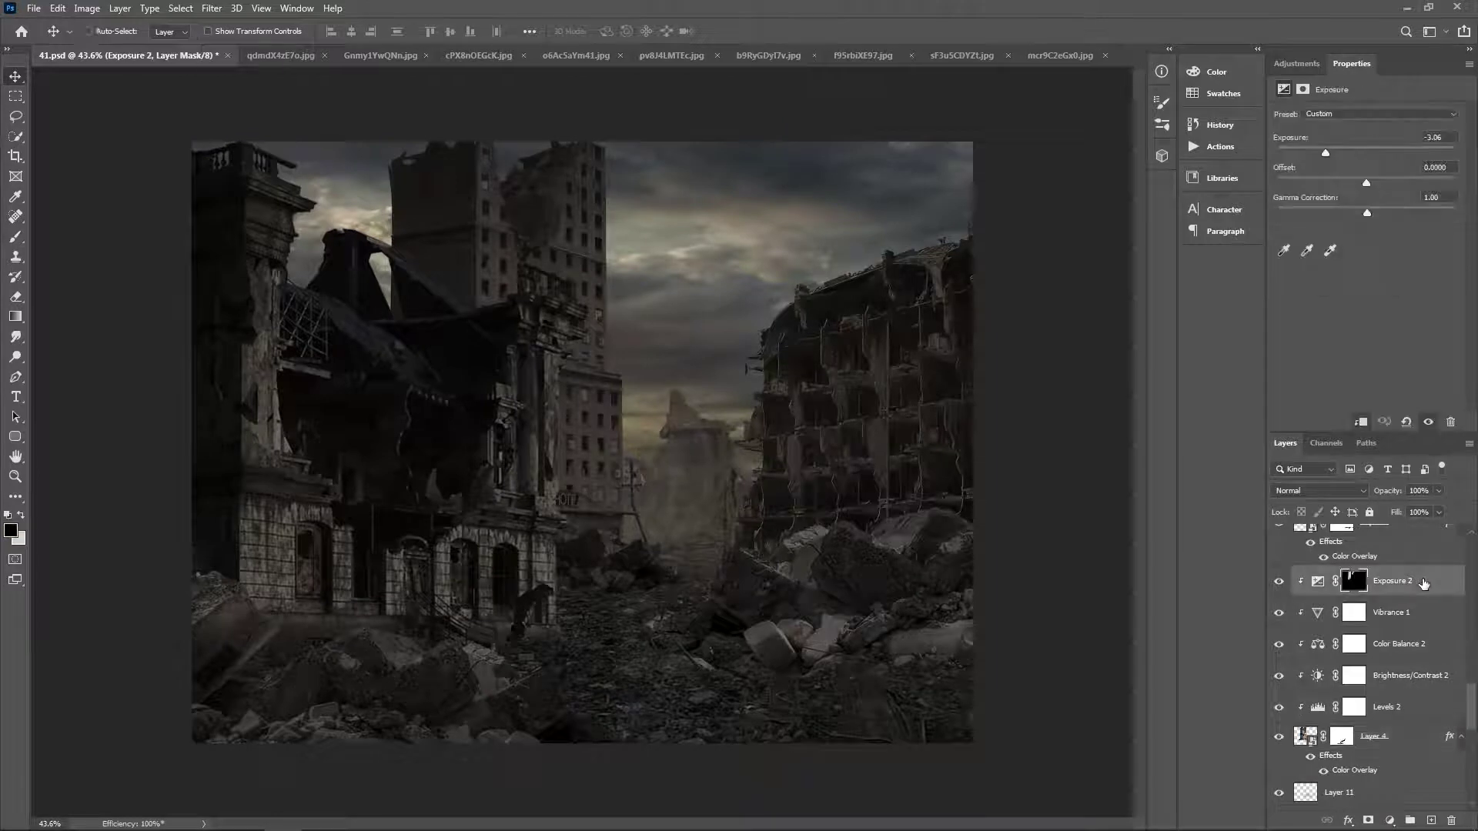
key(ctrl+bracketleft)
key(ctrl+bracketleft)
key(ctrl+bracketleft)
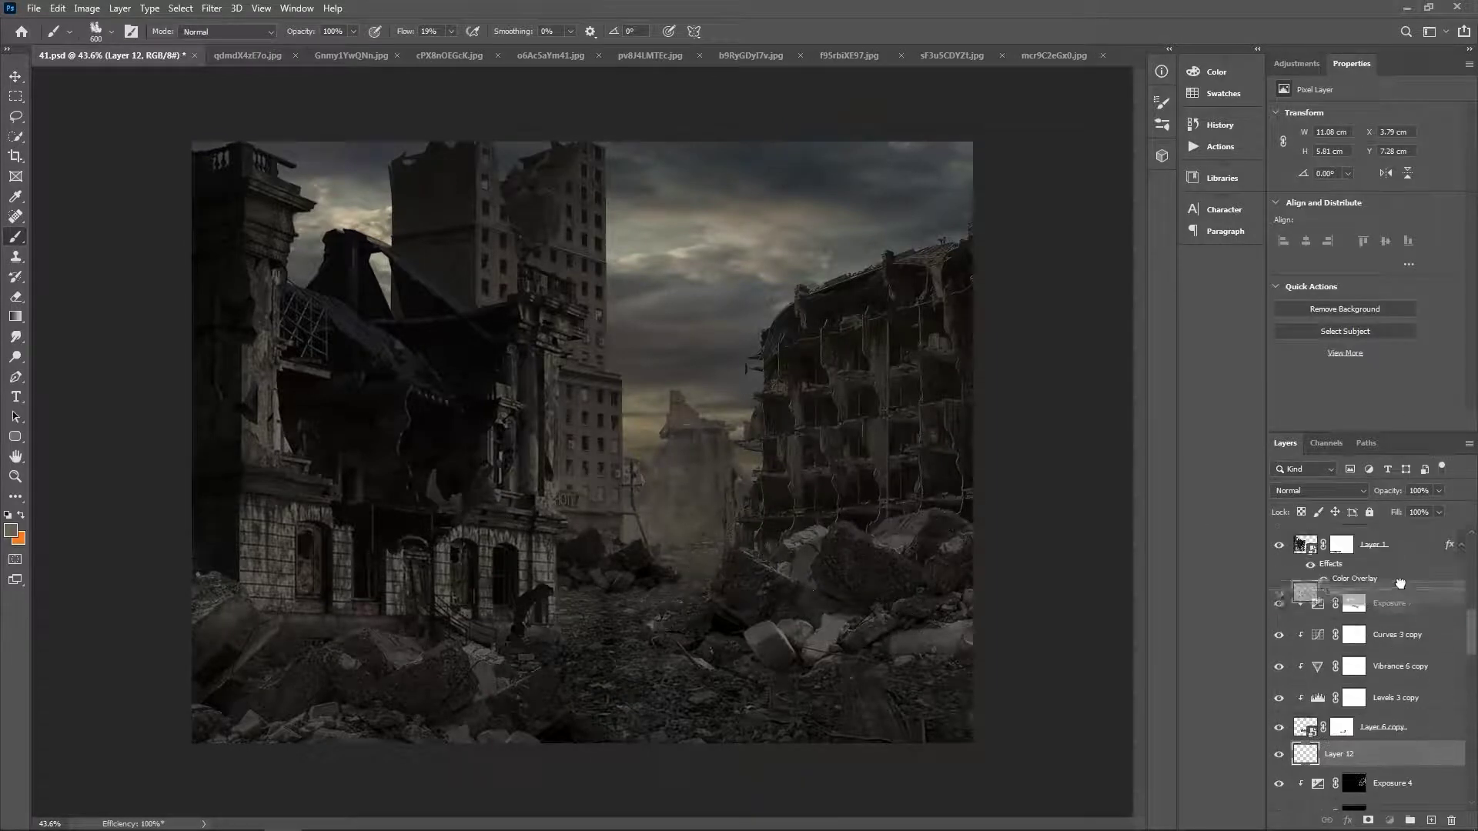
key(ctrl+bracketleft)
drag(687, 462, 721, 461)
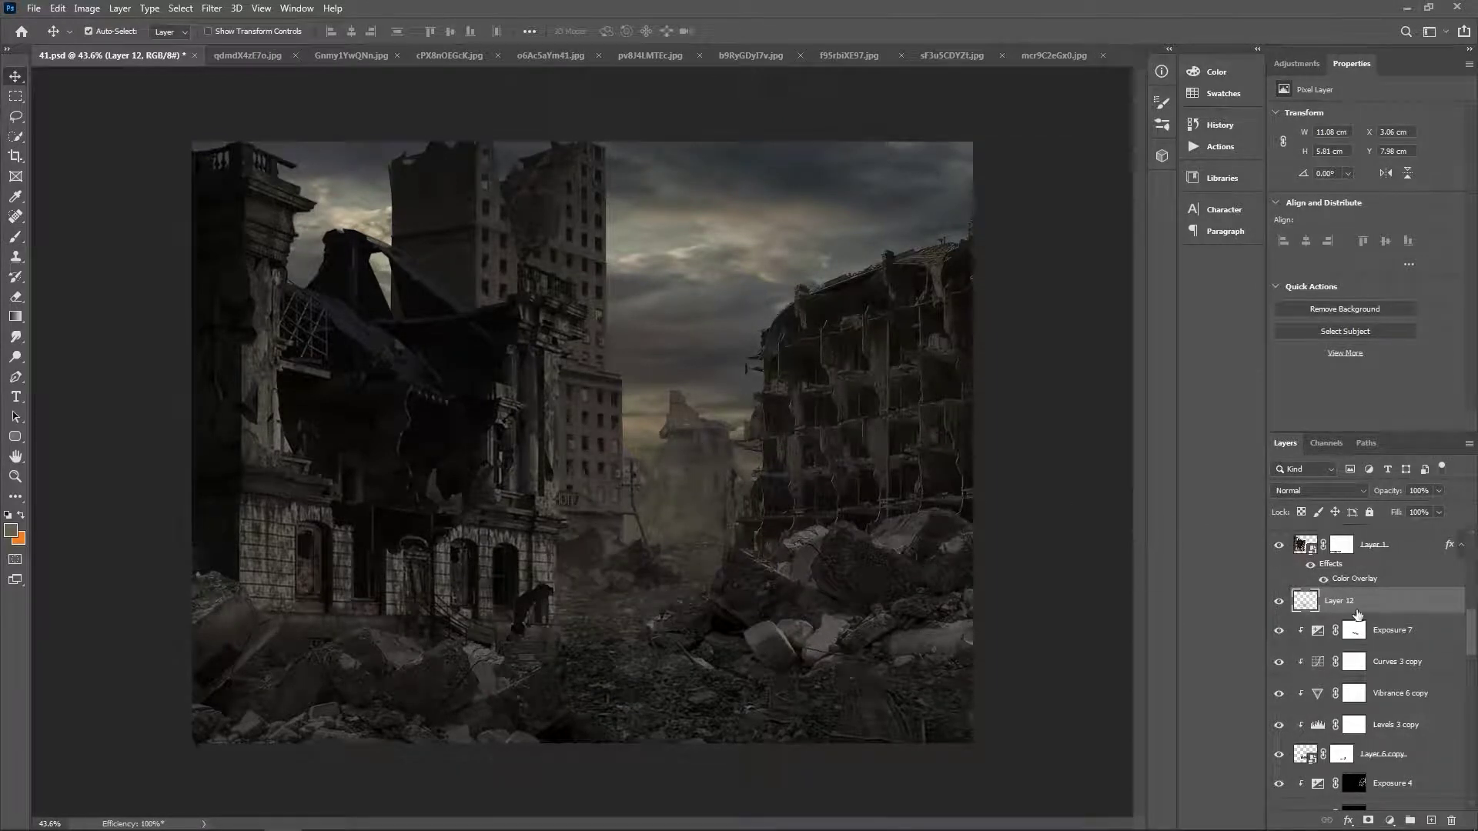
key(b)
drag(825, 495, 742, 545)
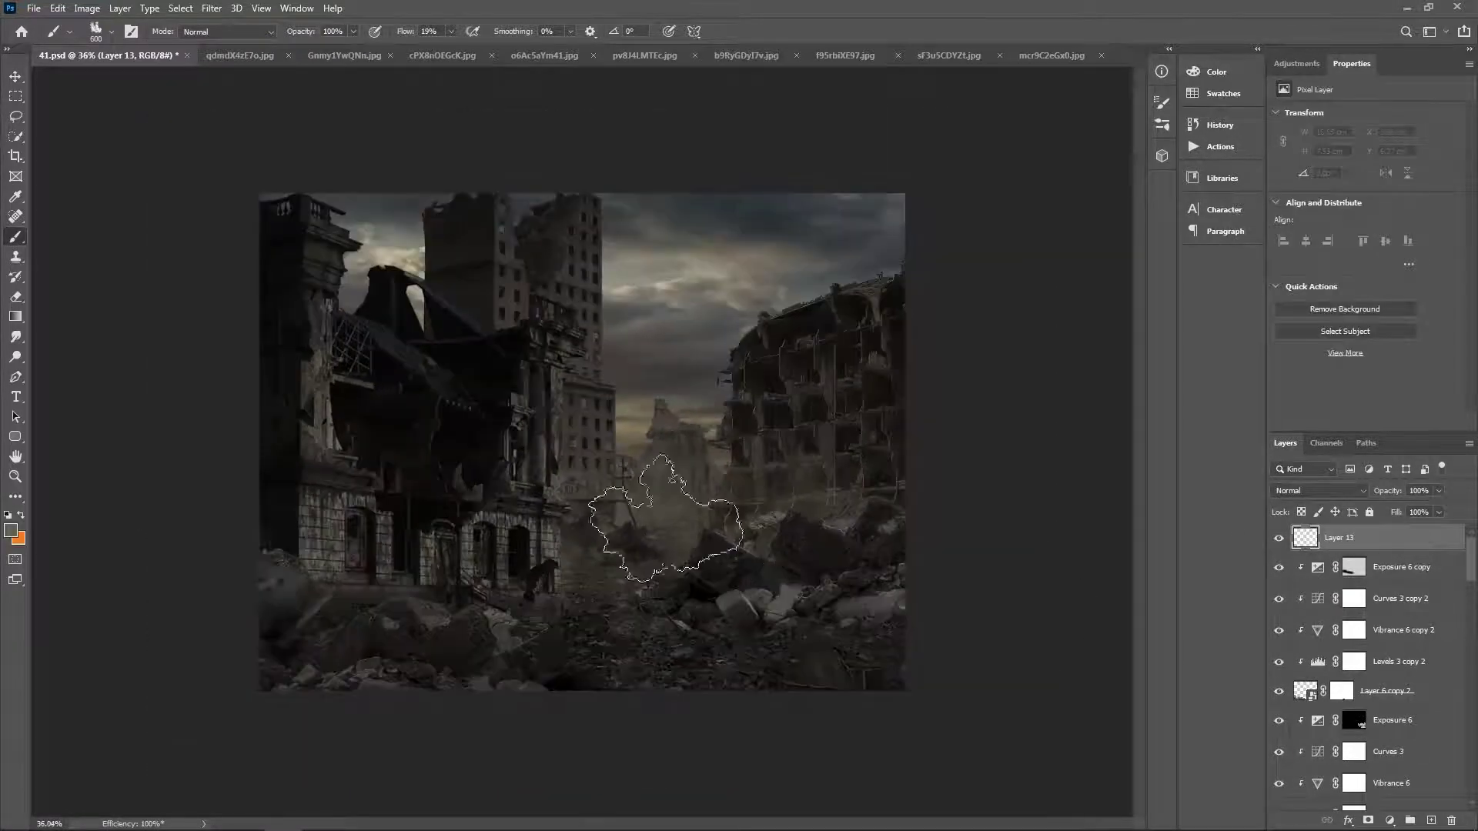
click(11, 531)
click(1059, 474)
click(1367, 333)
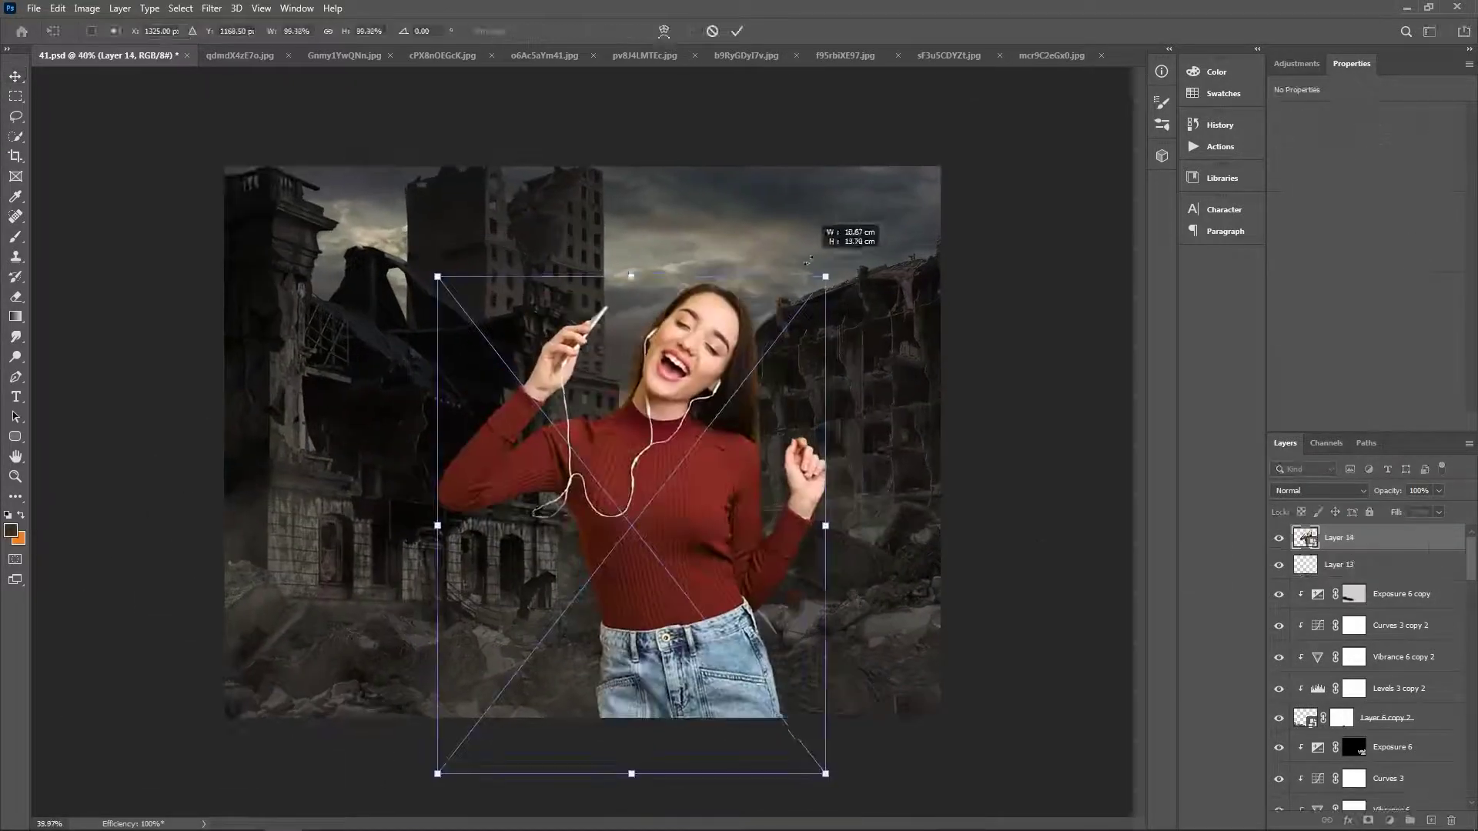
Enlarge the woman slightly and darken her with a clipped Levels 7 adjustment
drag(807, 262, 818, 270)
key(Return)
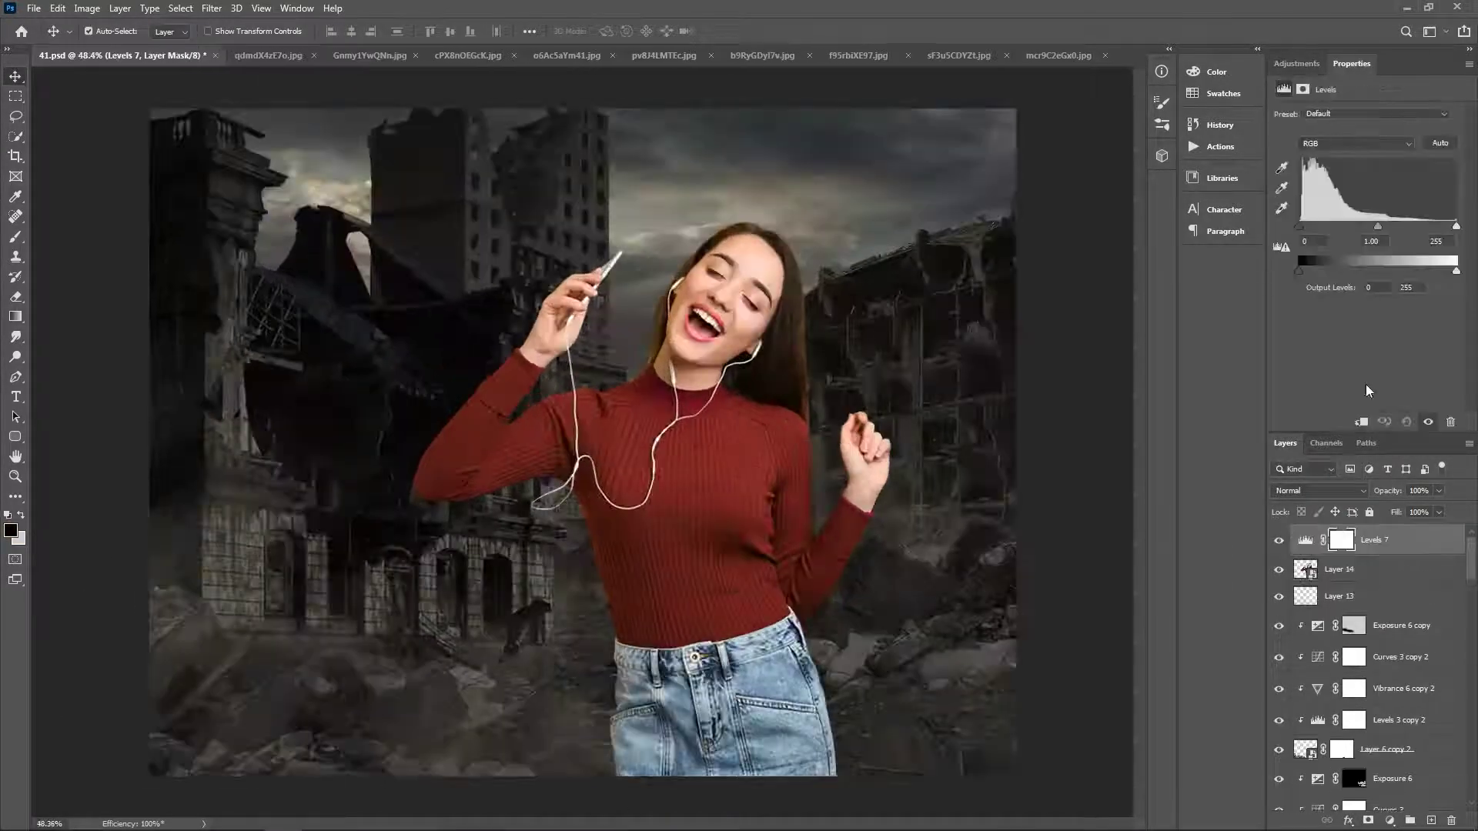
drag(1456, 271, 1401, 271)
Add a Vibrance adjustment for the woman, reduced to about -40
click(1297, 64)
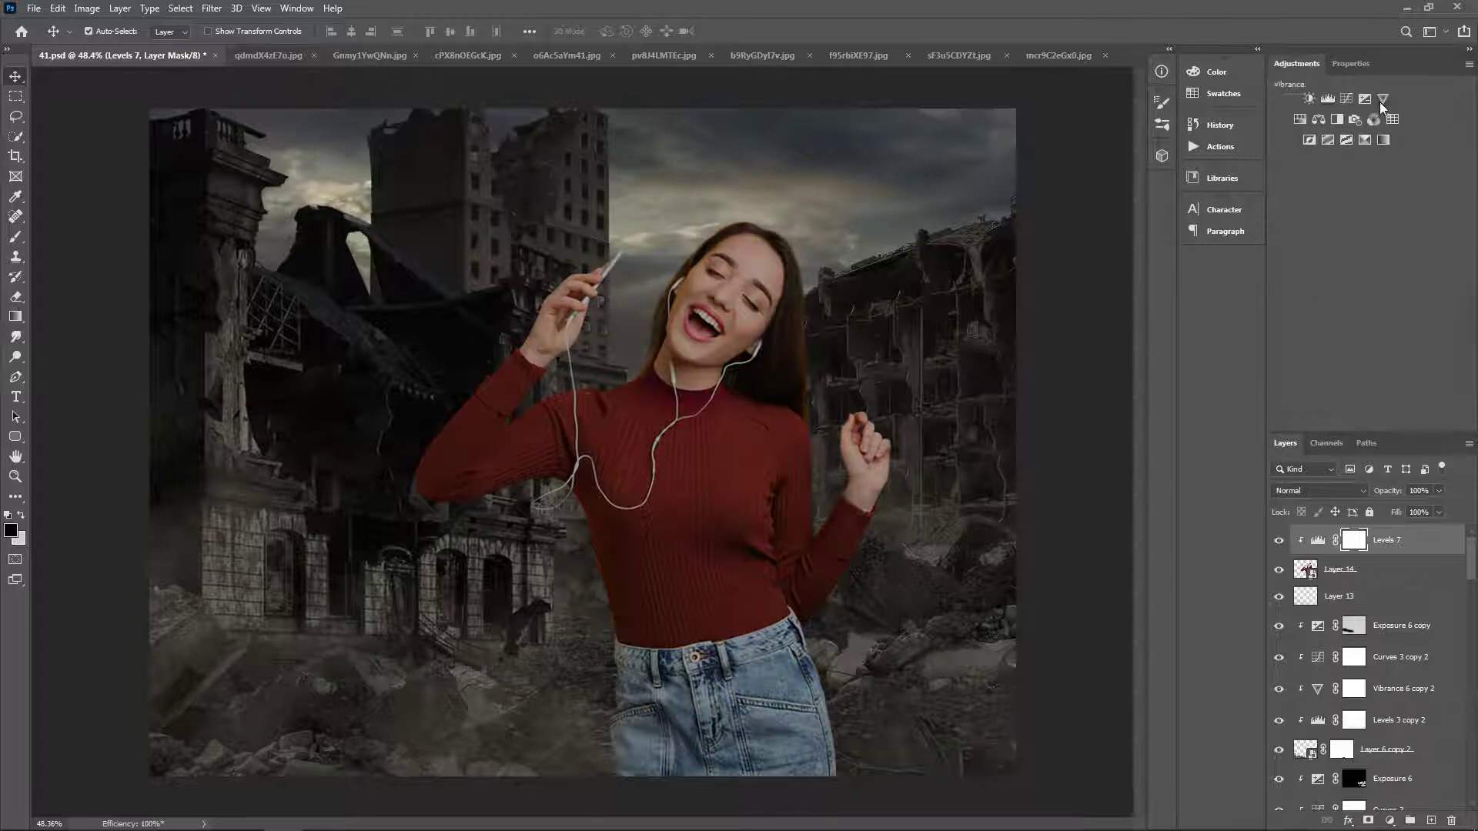
click(1380, 102)
mouse_move(1361, 126)
mouse_down()
mouse_move(1332, 126)
mouse_move(1355, 161)
mouse_up()
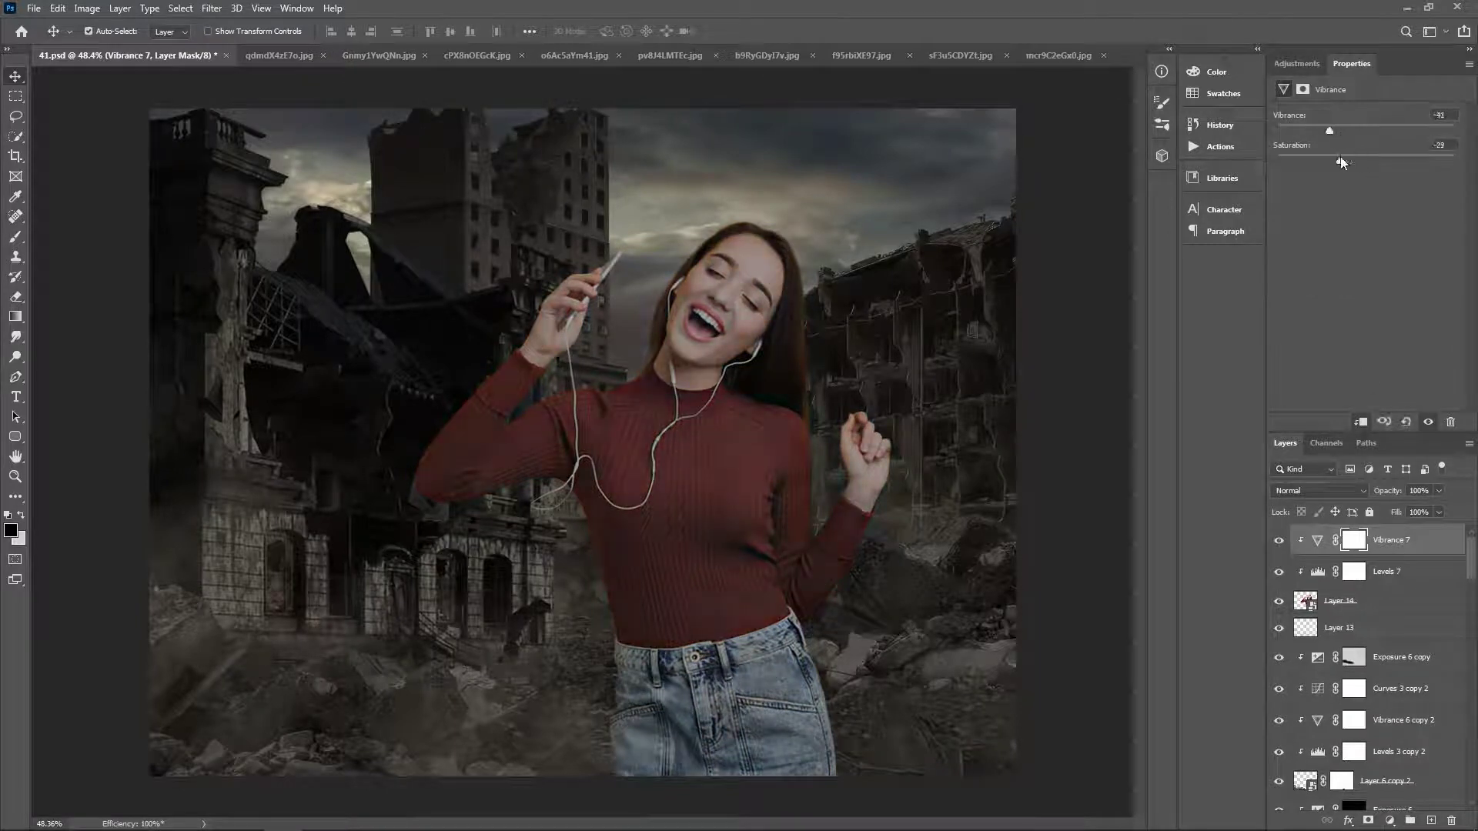
scroll(836, 449, down, 3)
scroll(928, 328, up, 2)
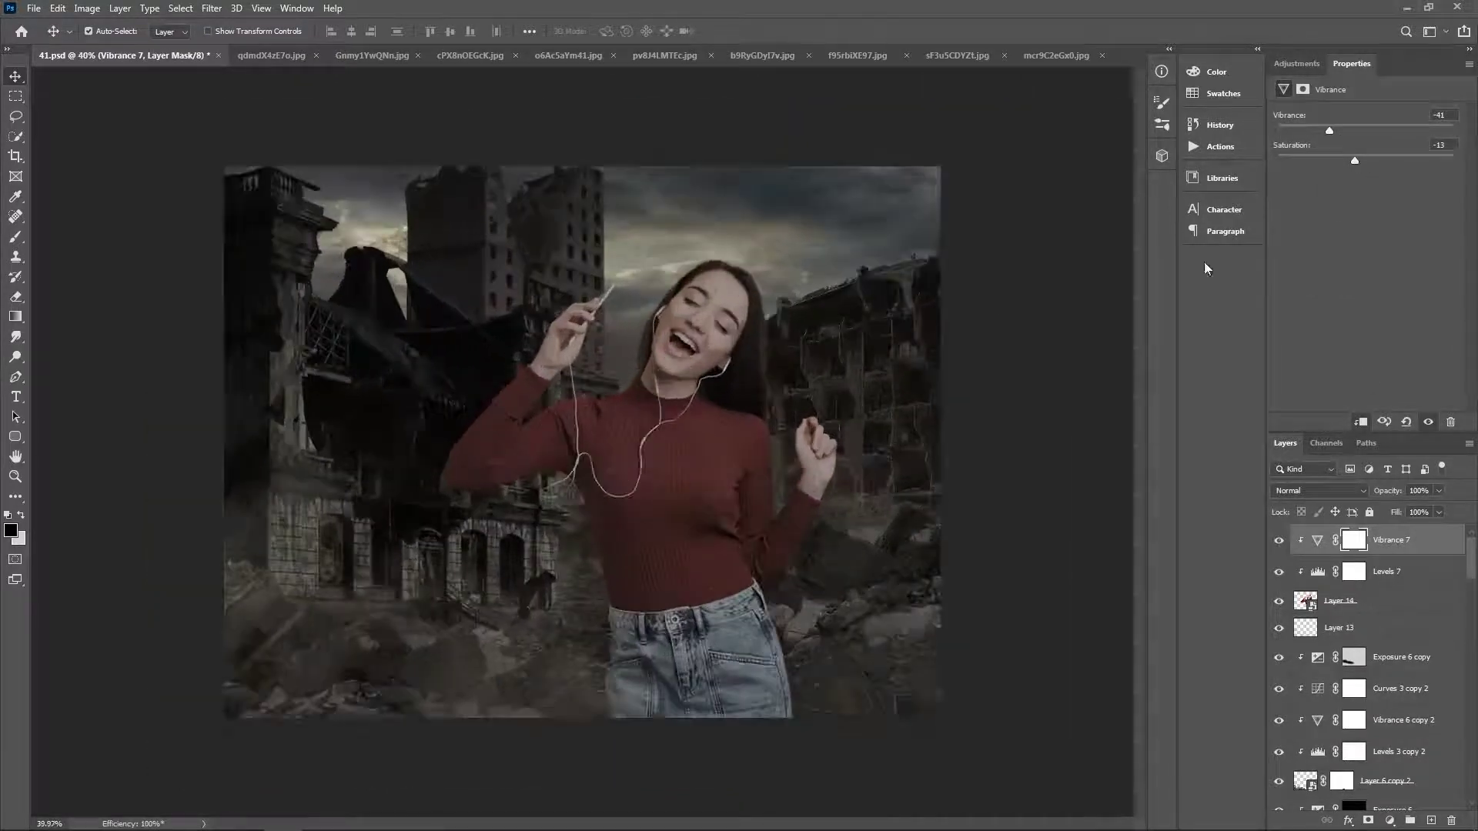
Add an Exposure 8 adjustment lowering her exposure, with its mask inverted to hide it
click(1296, 63)
click(1360, 102)
drag(1367, 157, 1356, 154)
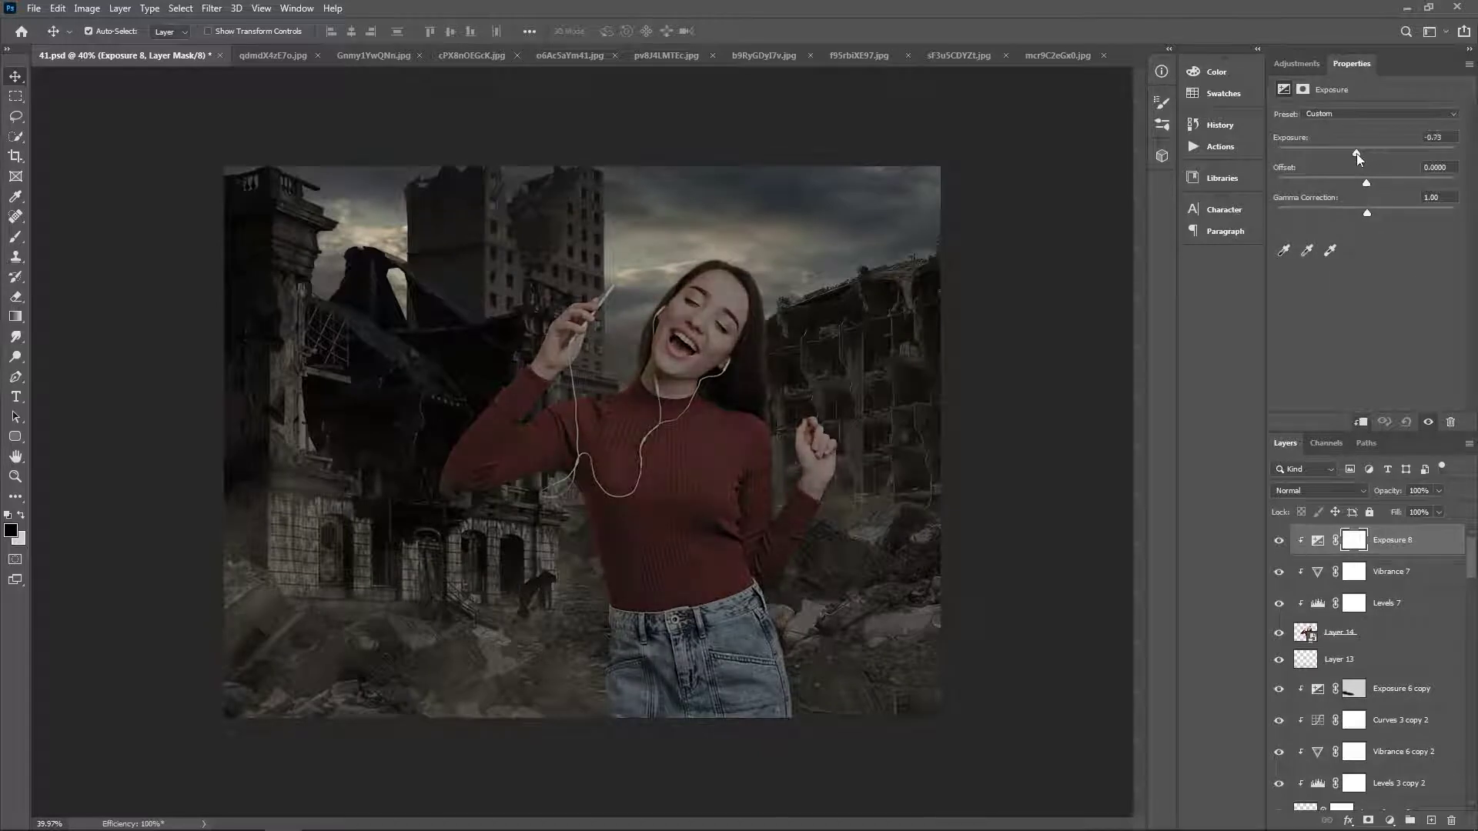
click(1354, 539)
key(ctrl+i)
Paint on the Exposure 8 mask with a large brush at 42% flow to darken her edges
key(b)
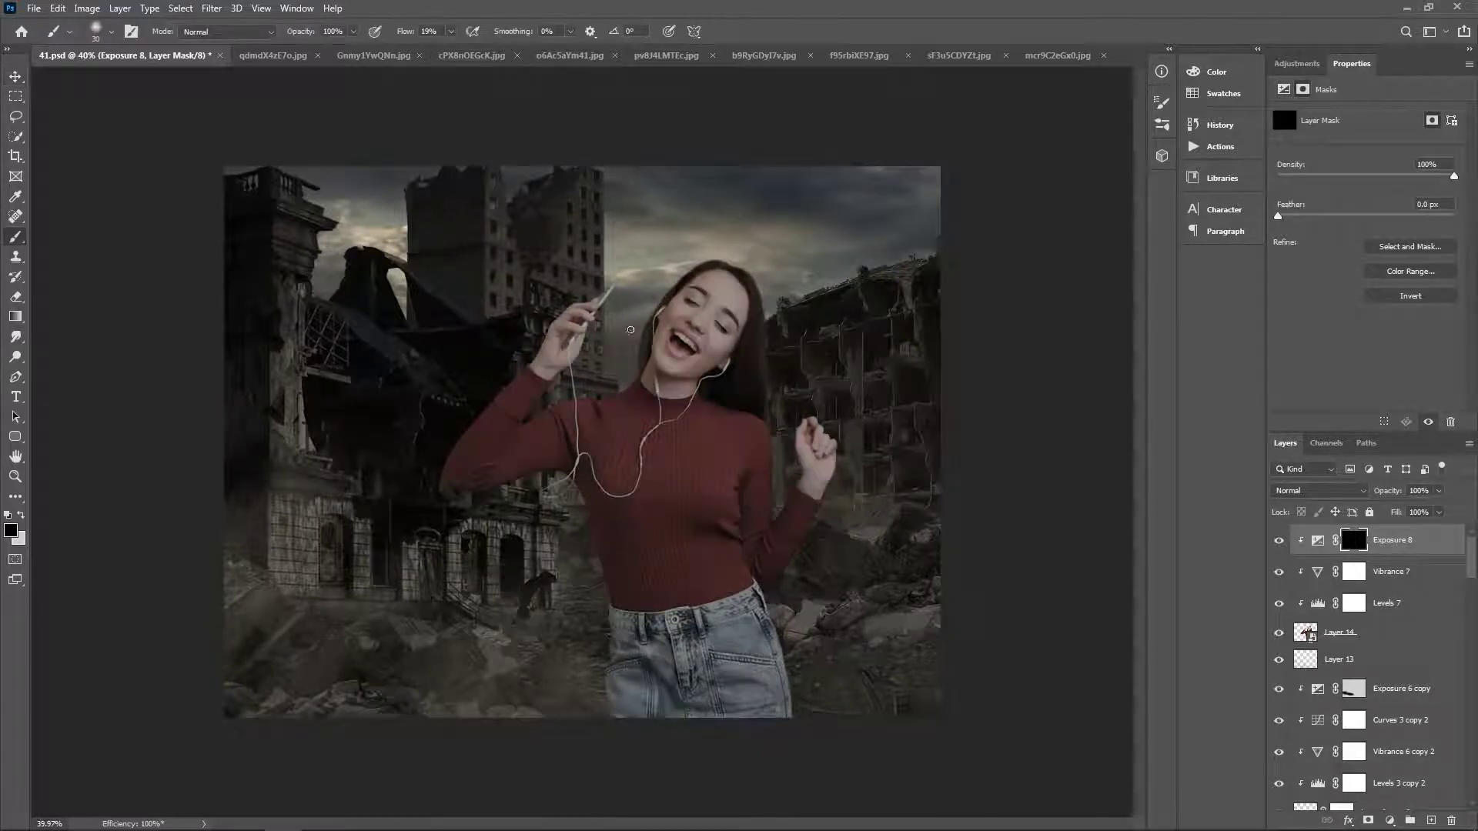
key(bracketright)
drag(744, 473, 769, 601)
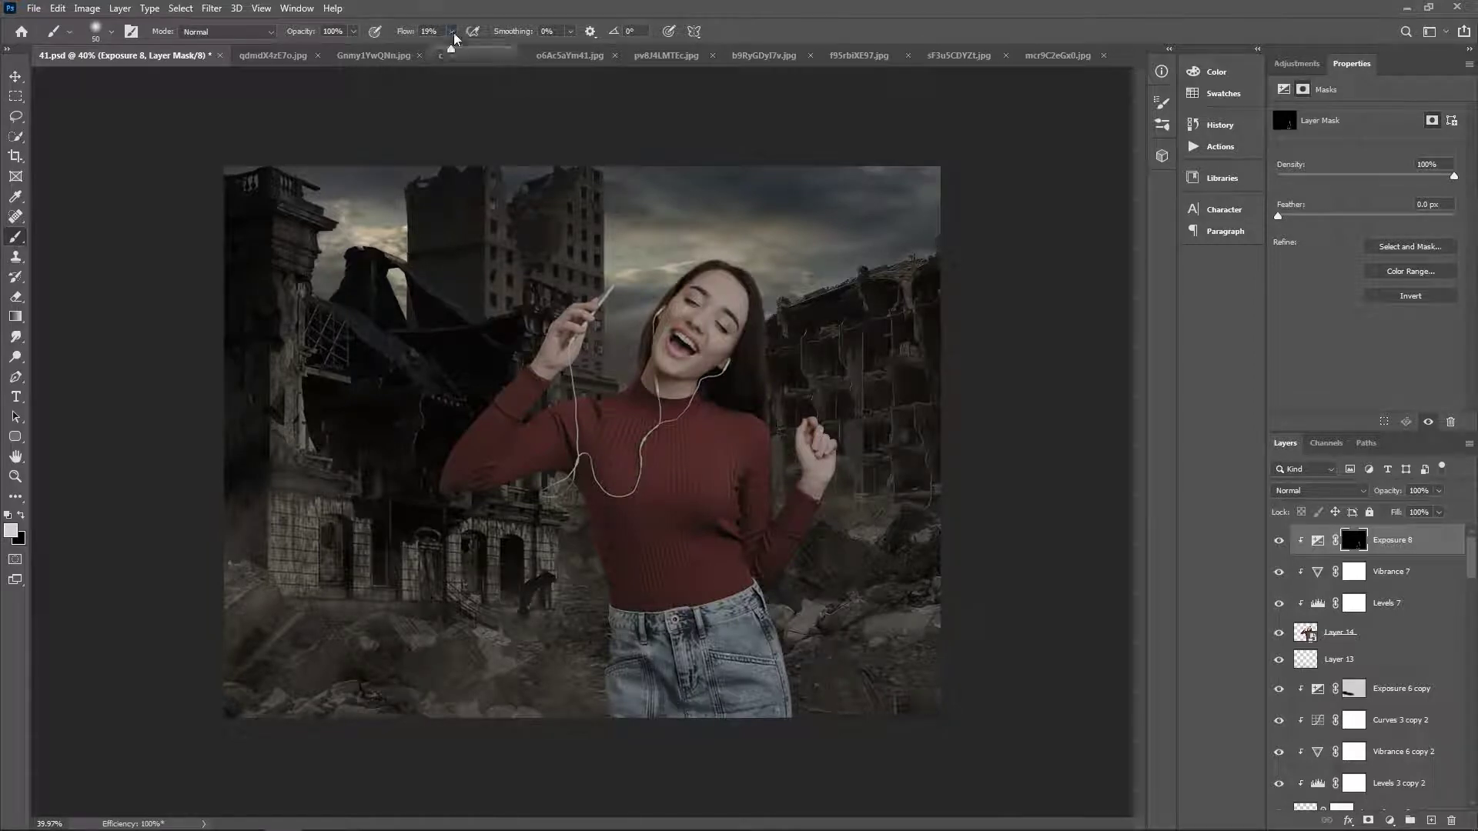
drag(454, 38, 467, 38)
key(bracketright)
key(bracketright)
key(bracketright)
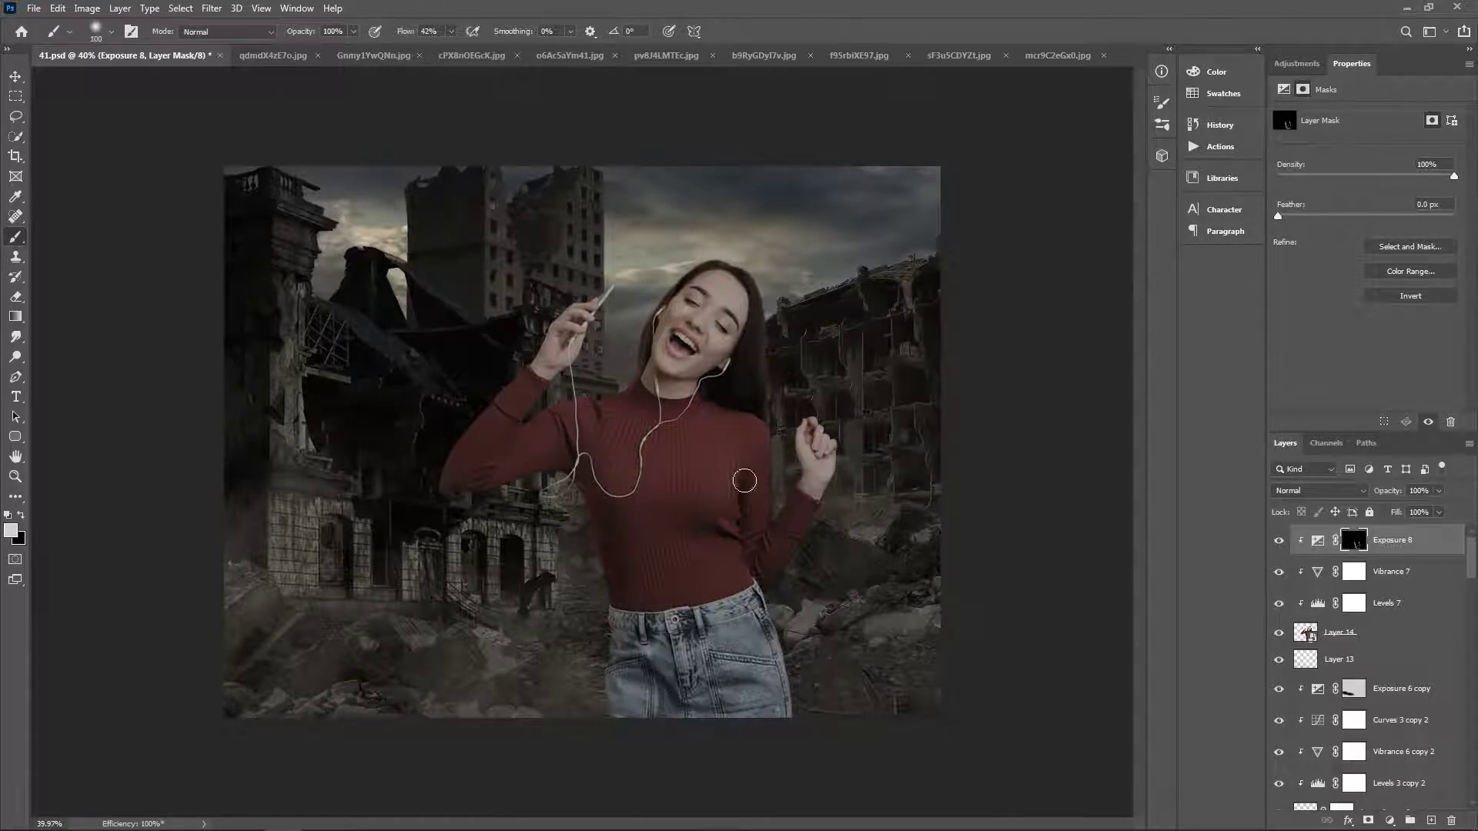
key(bracketright)
key(bracketright)
key(bracketright)
key(bracketright)
key(bracketright)
scroll(693, 423, up, 5)
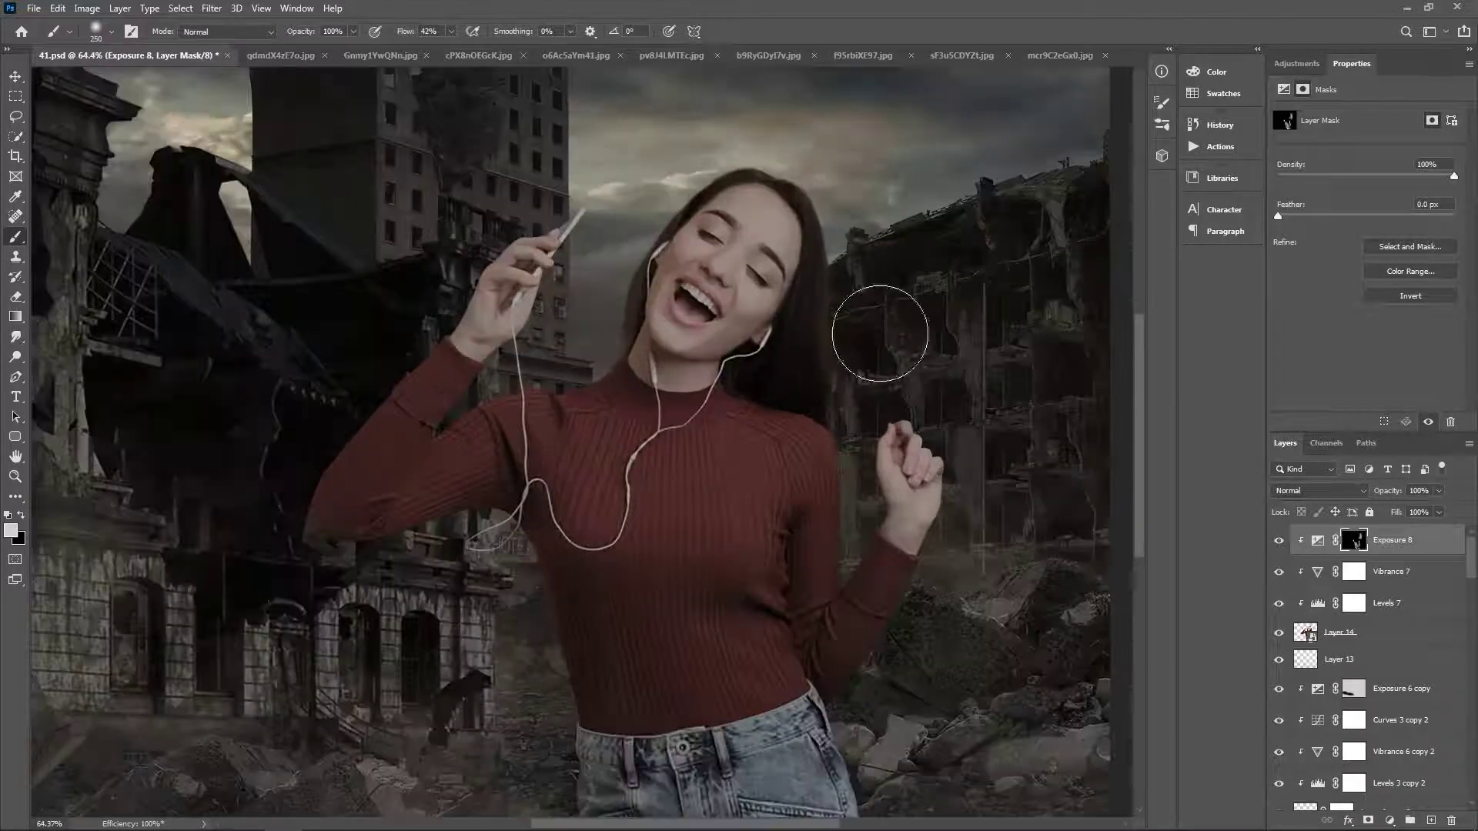
key(bracketleft)
key(bracketleft)
key(bracketleft)
scroll(739, 231, down, 1)
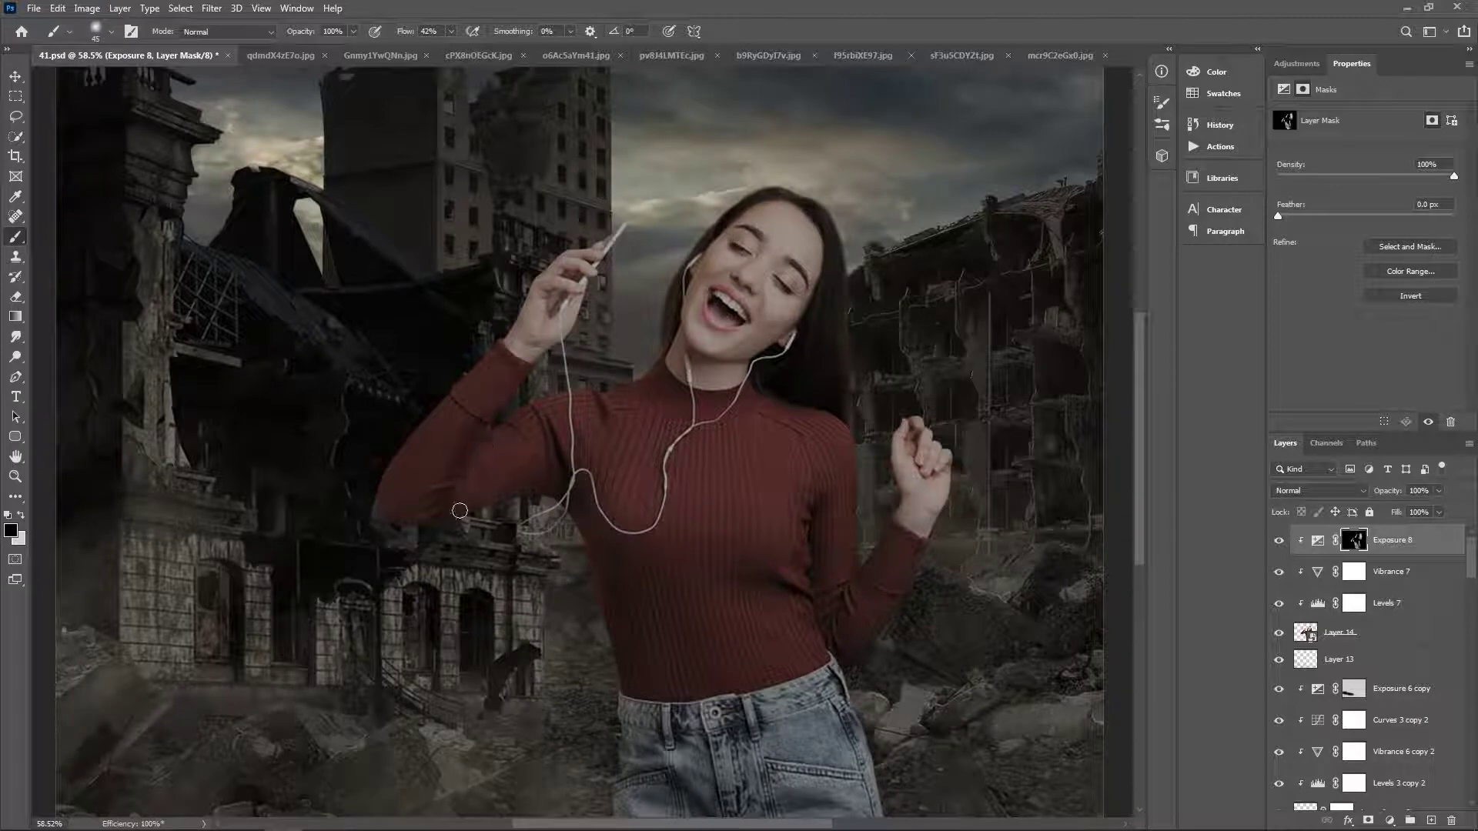
scroll(500, 489, down, 3)
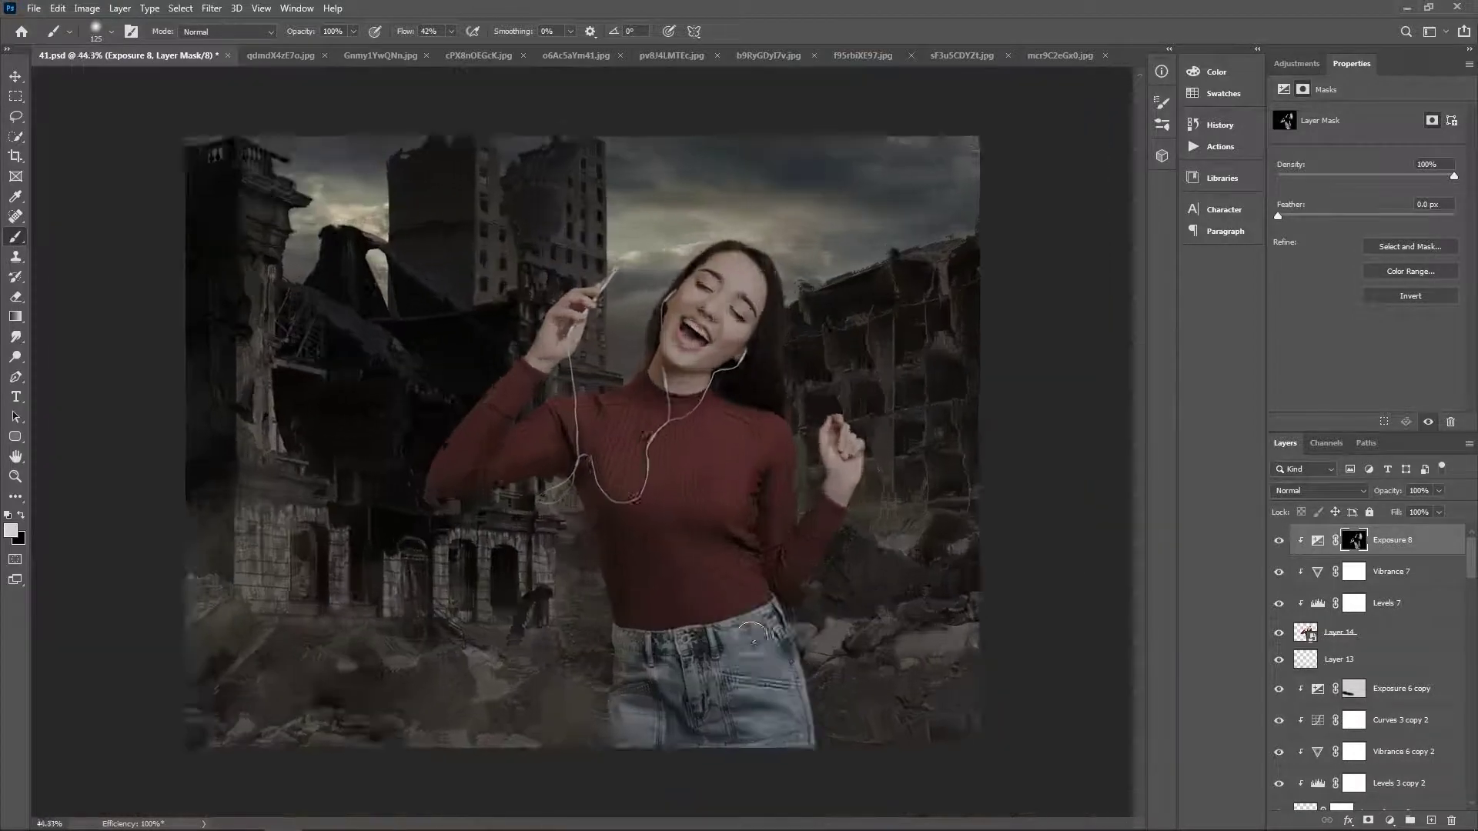
Retarget the woman's Exposure 8 mask and continue painting with a larger white brush
key(v)
click(696, 455)
click(1390, 543)
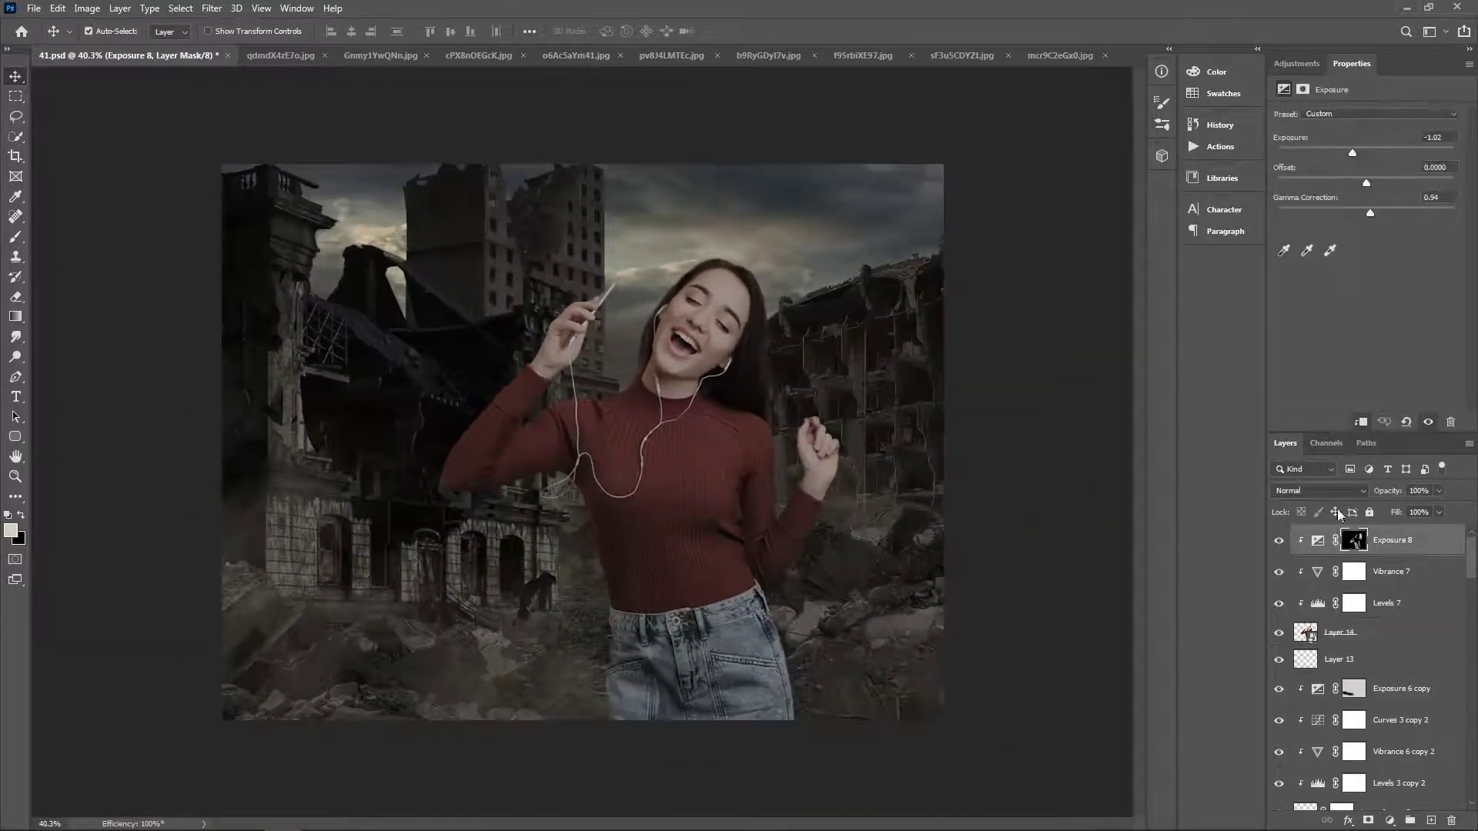
key(b)
scroll(585, 443, up, 1)
key(x)
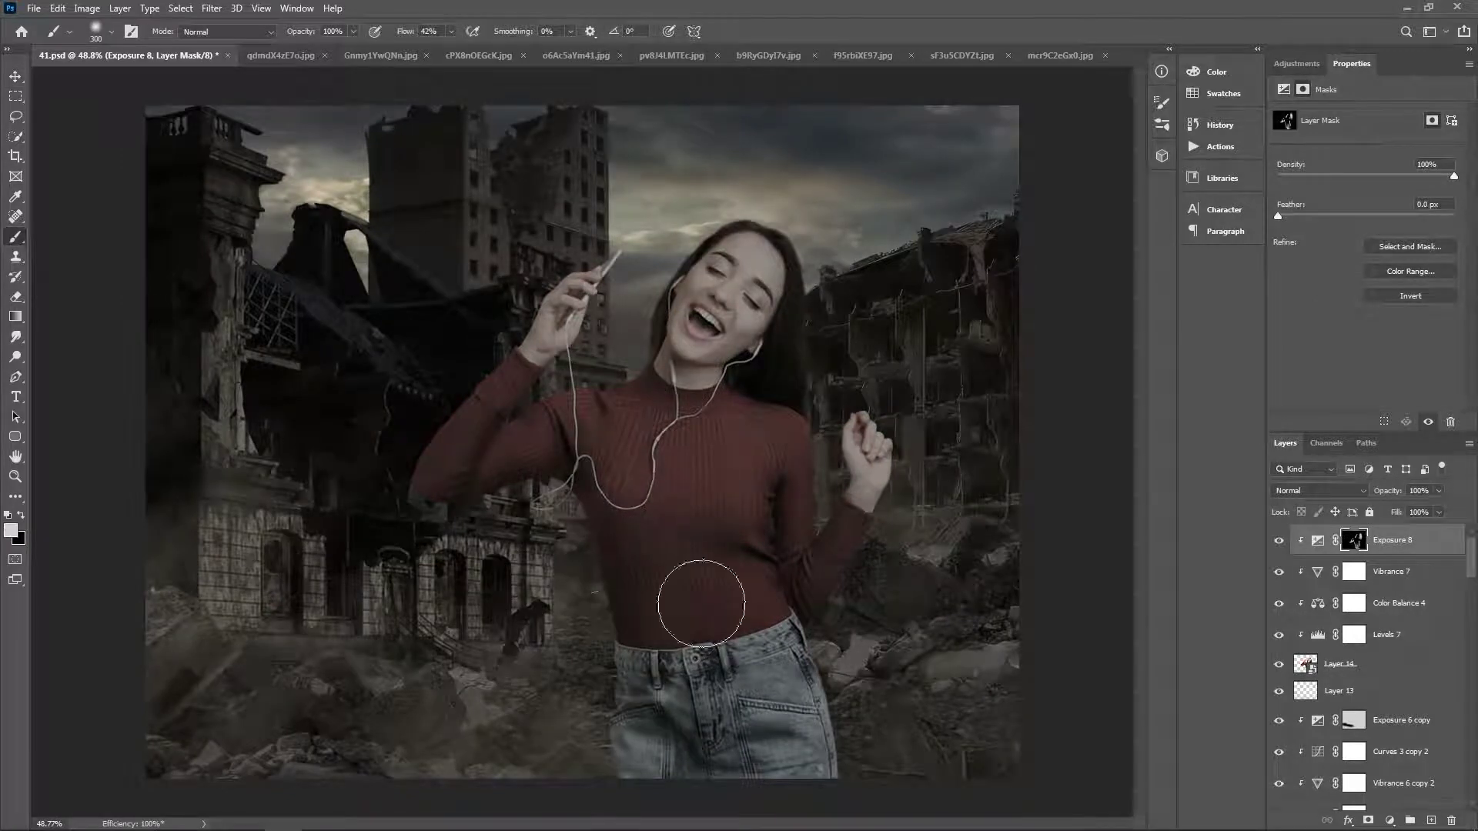
scroll(677, 585, down, 2)
scroll(770, 662, up, 2)
key(bracketright)
key(bracketright)
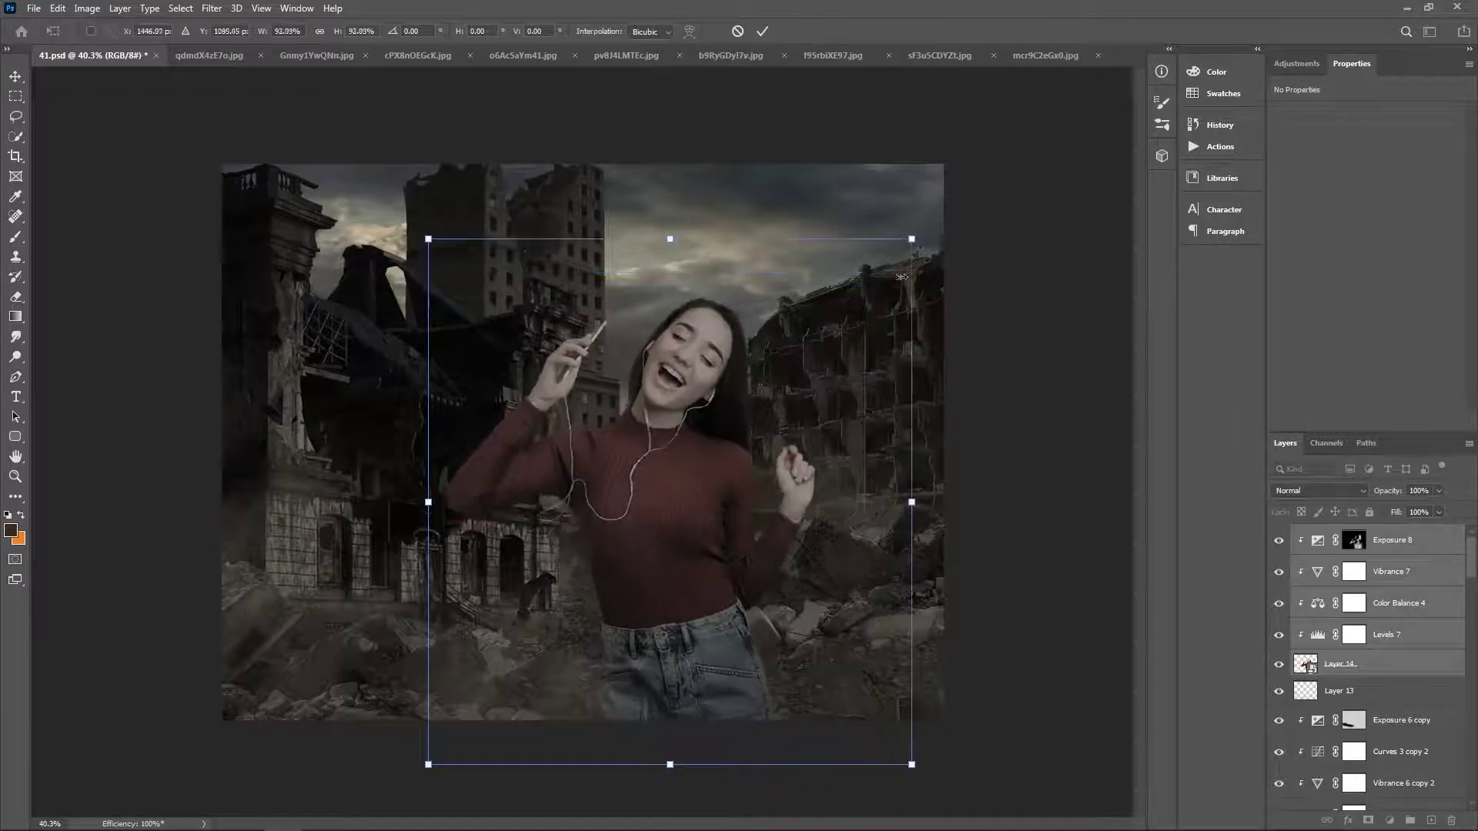
Shift the woman slightly into her final position and confirm the transform
drag(809, 391, 796, 404)
key(Return)
scroll(796, 404, up, 3)
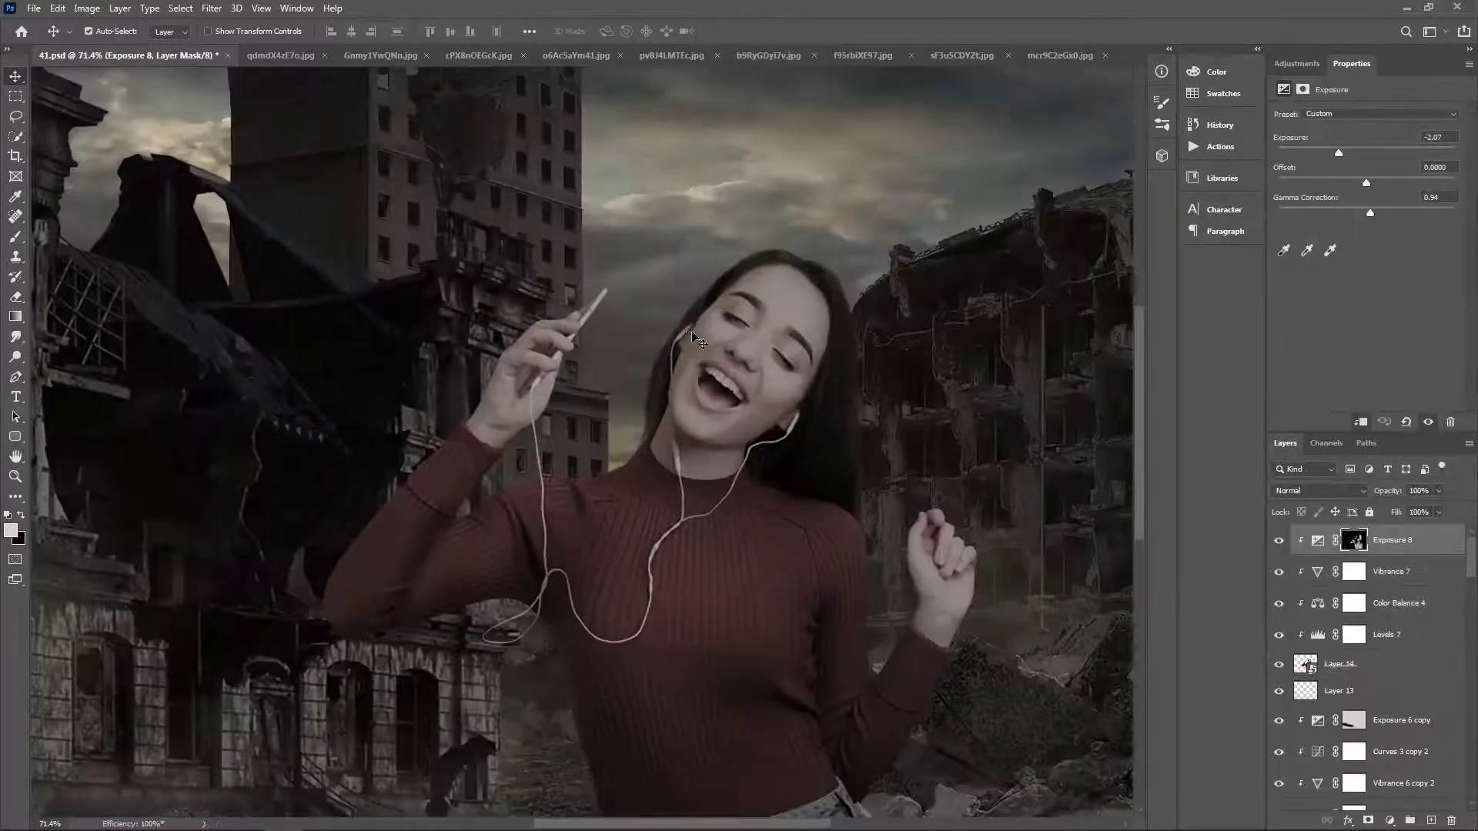
scroll(924, 416, up, 2)
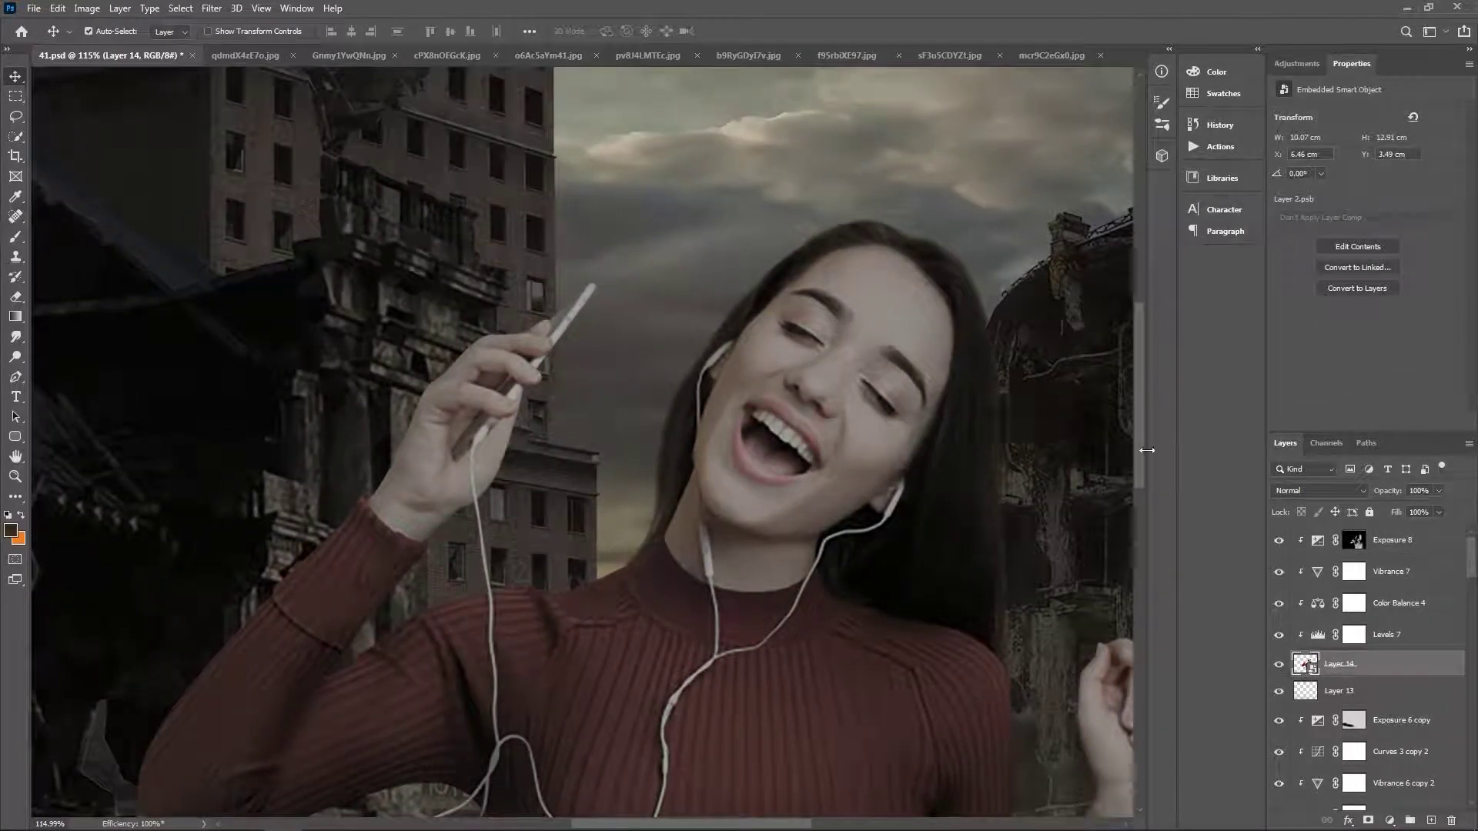
On a new layer, draw a light-beam path from the phone and fill it bright green
key(ctrl+shift+alt+n)
key(p)
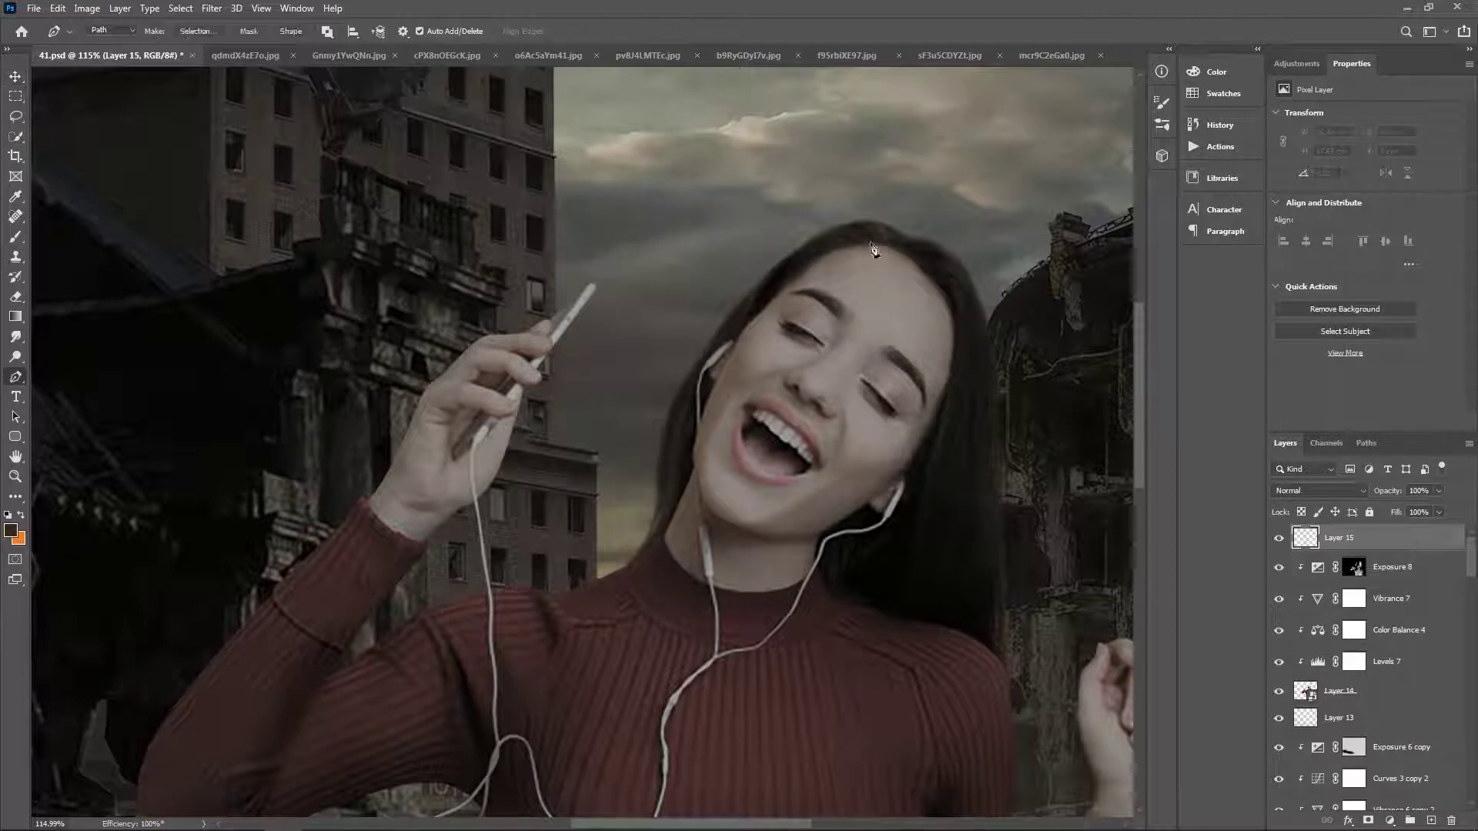
click(595, 289)
key(ctrl+Return)
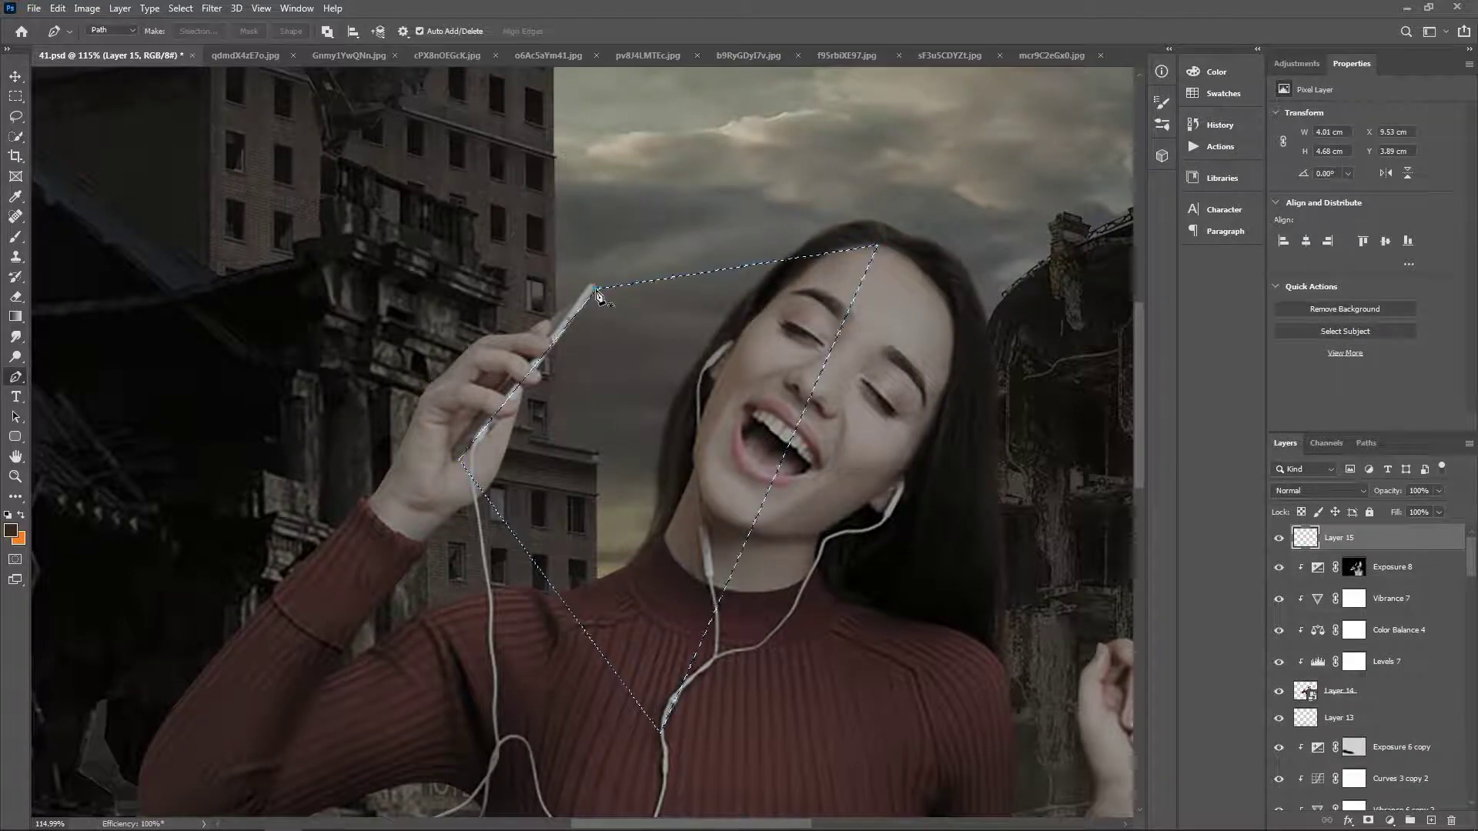
click(10, 530)
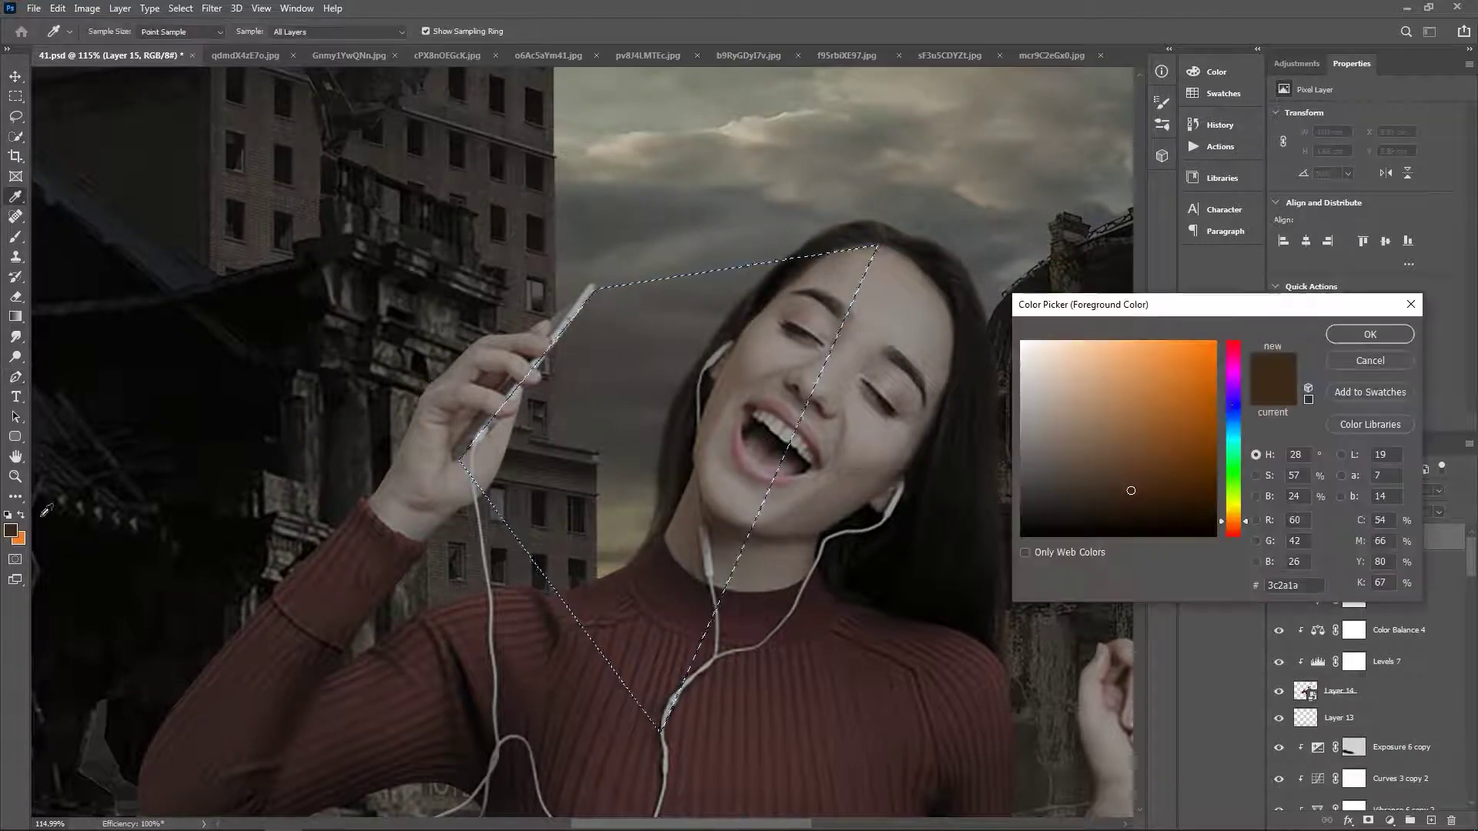
click(1236, 483)
click(1213, 344)
click(1370, 335)
key(alt+BackSpace)
key(ctrl+d)
Blend the green beam in Soft Light and add a layer mask for painting
key(v)
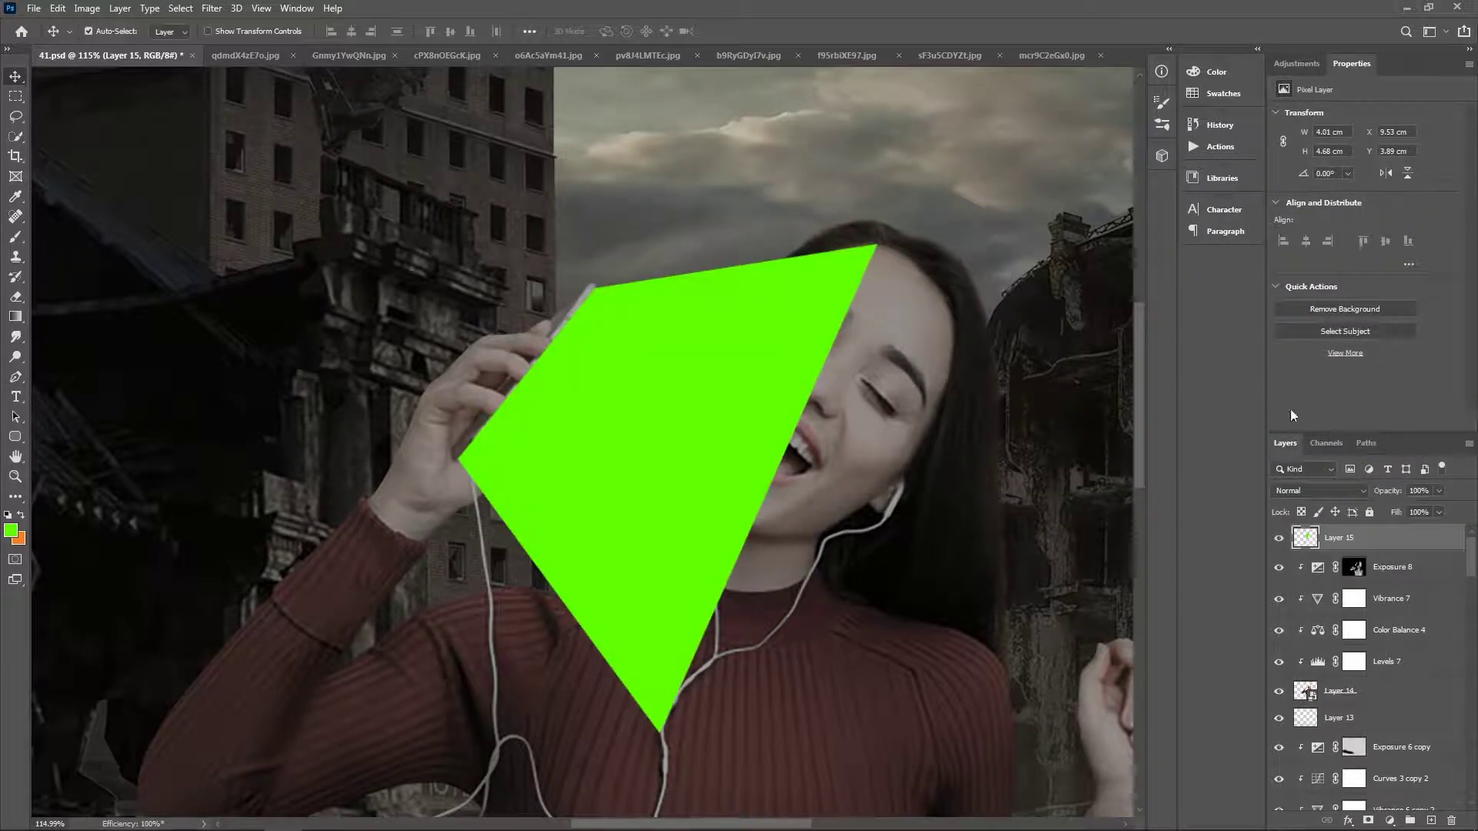
click(1319, 490)
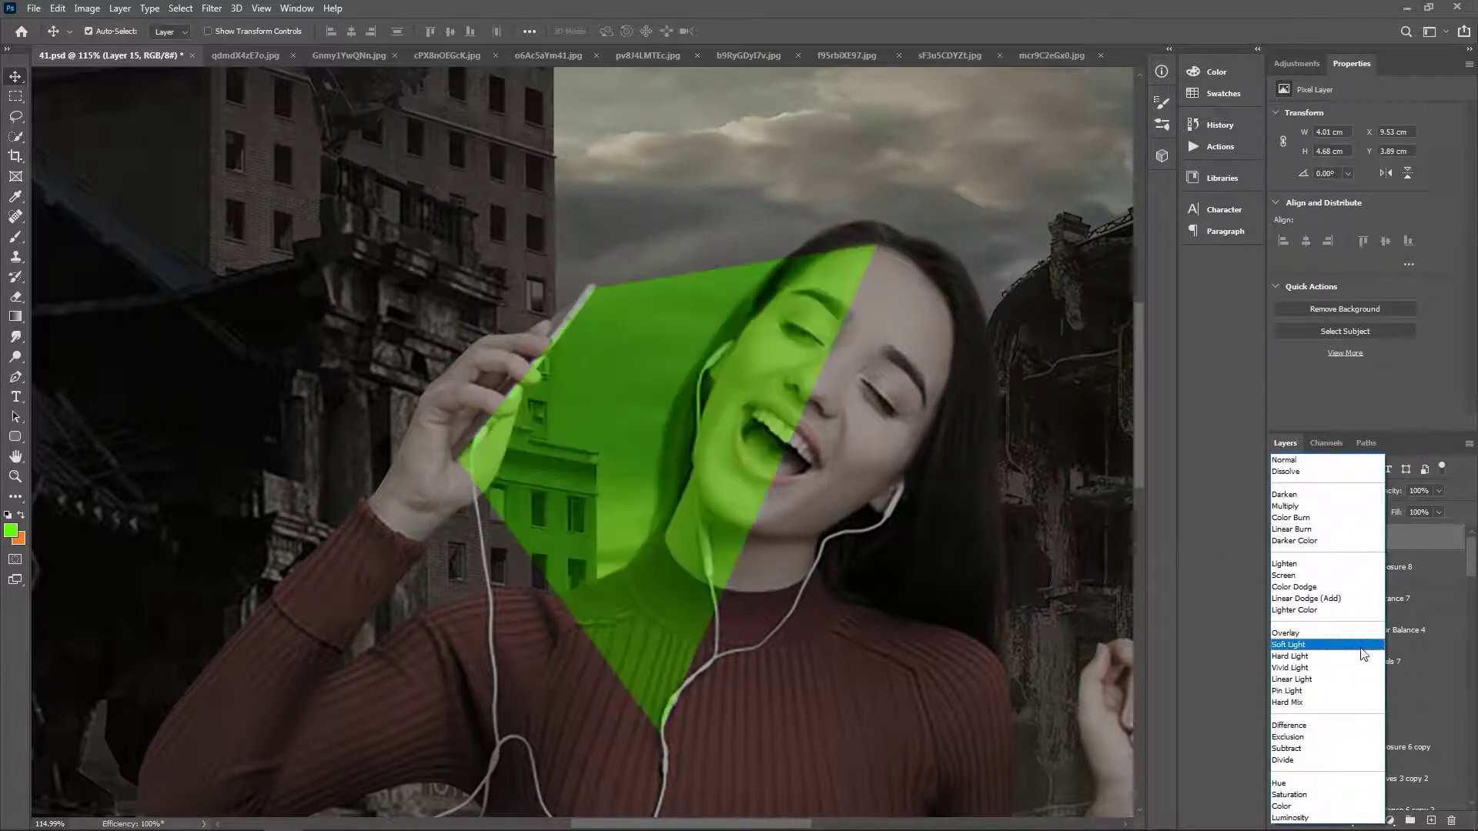
click(1309, 687)
click(1367, 821)
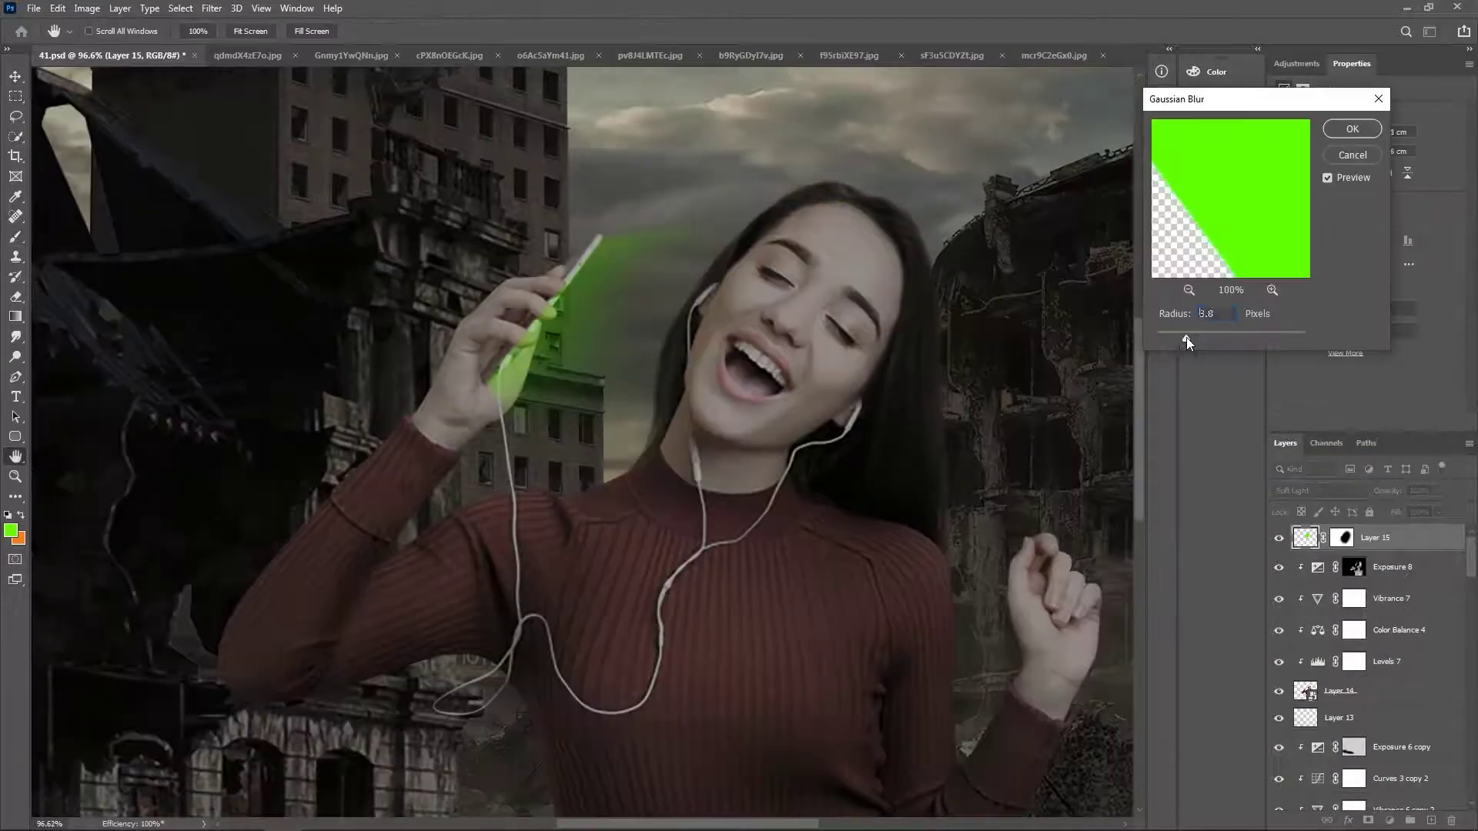
key(b)
scroll(517, 357, up, 5)
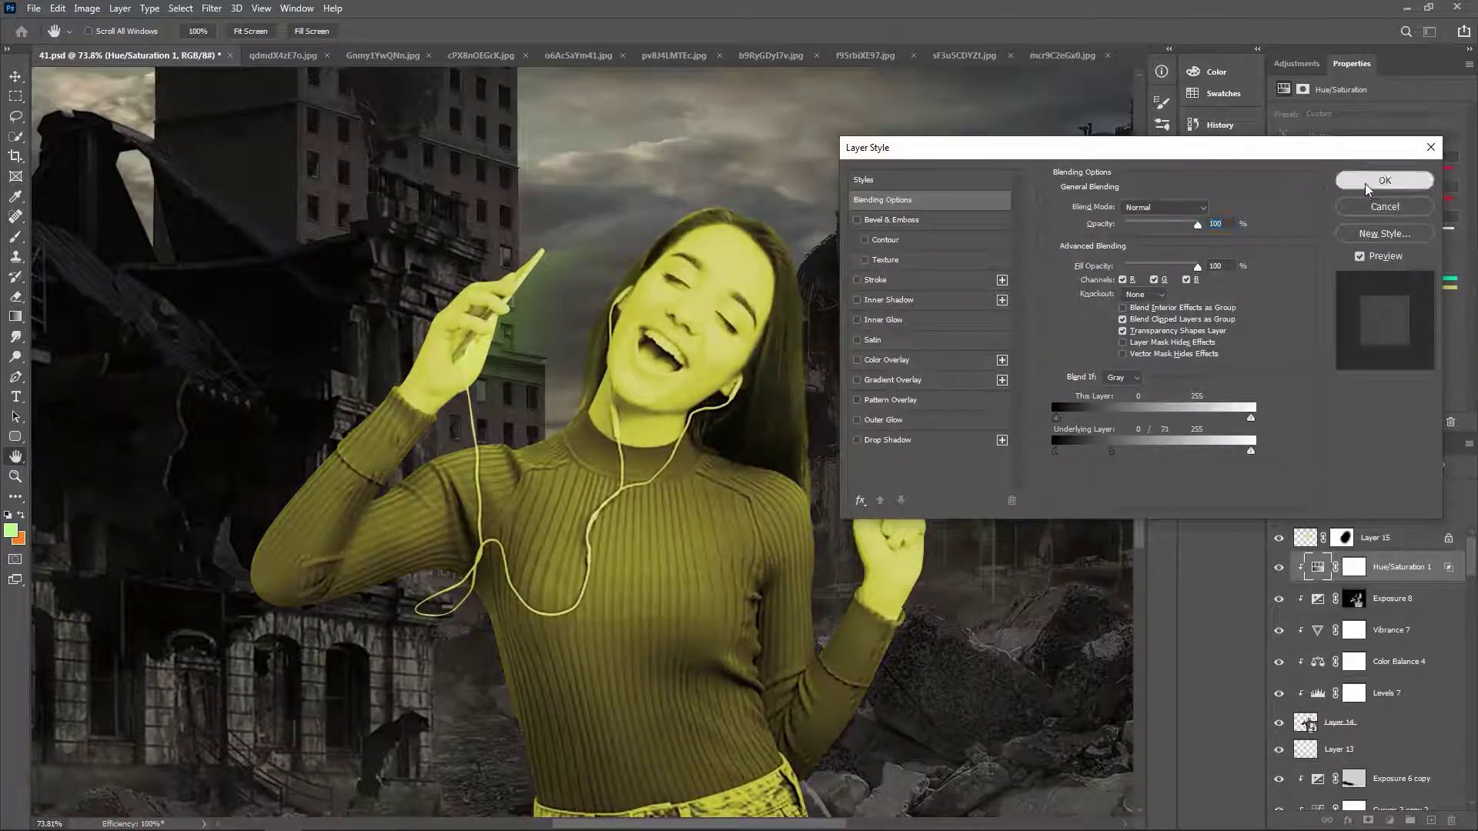
Invert the Hue/Saturation mask and paint the tint back onto the woman's face in white
click(1358, 569)
key(ctrl+i)
key(b)
key(d)
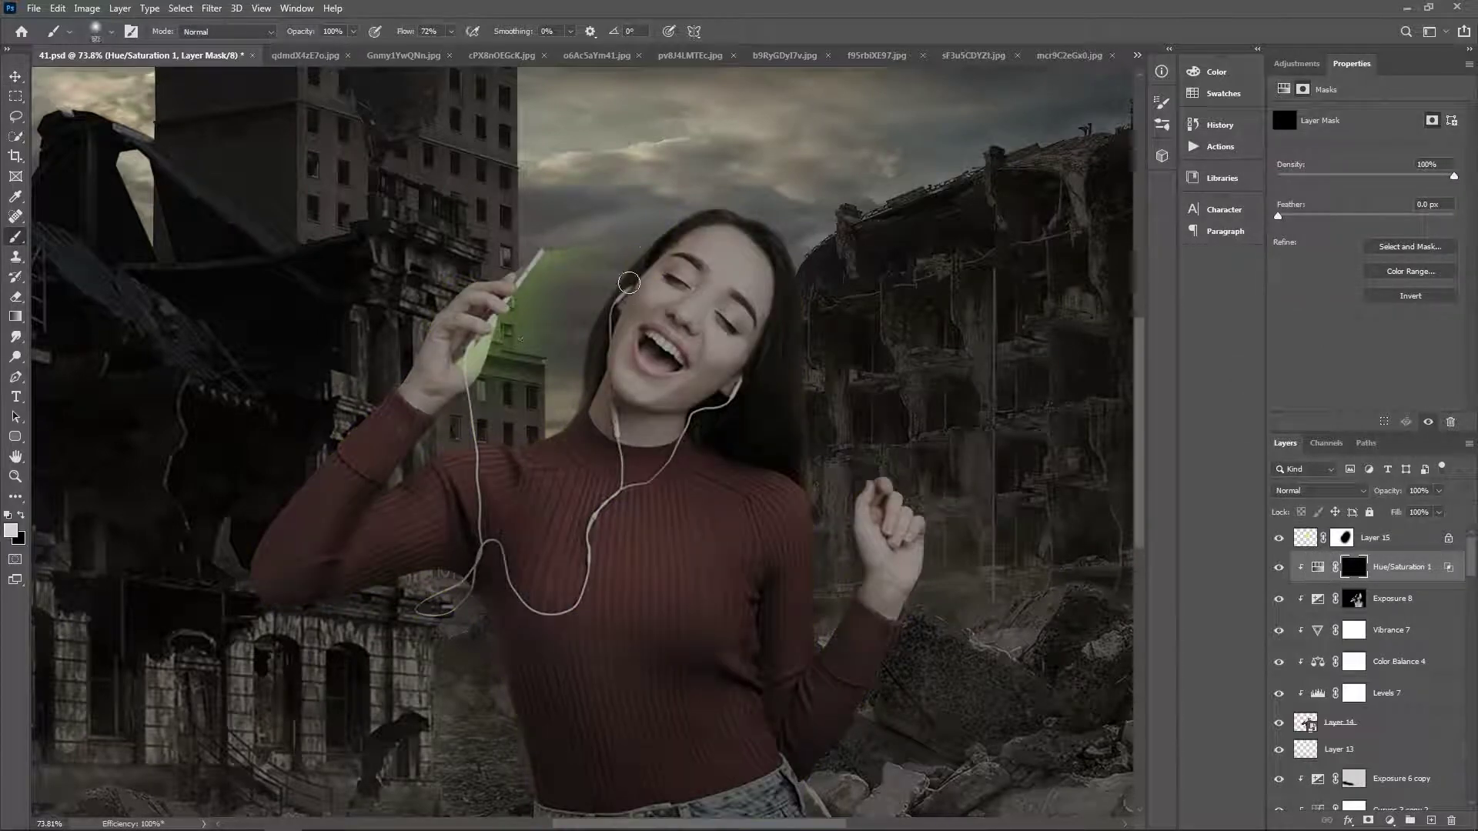
drag(639, 231, 724, 285)
drag(616, 308, 501, 400)
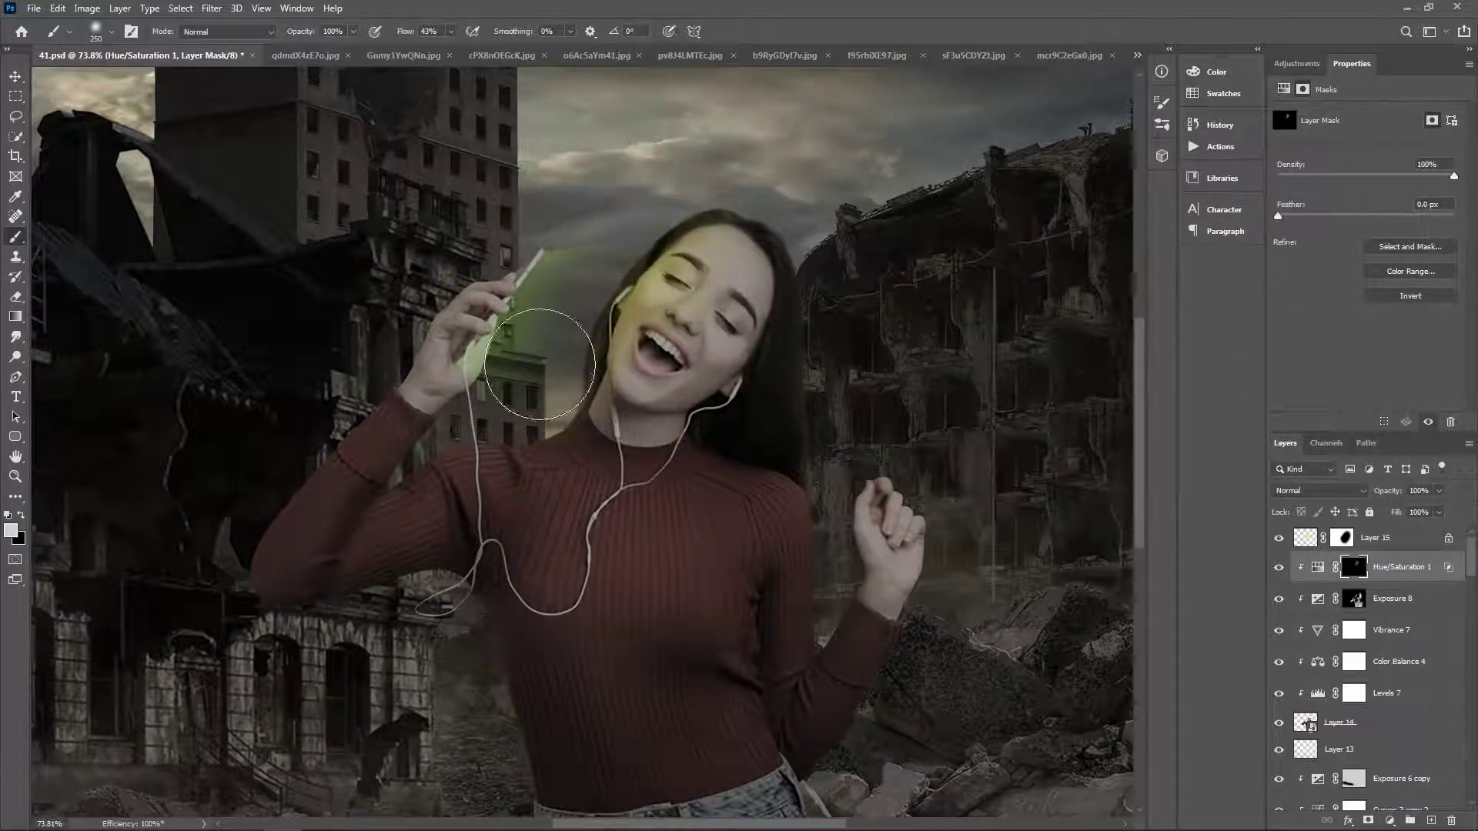
Shift the hue toward green and paint it faintly over face, neck, chest and shoulder at 13% flow
drag(1309, 175, 1307, 177)
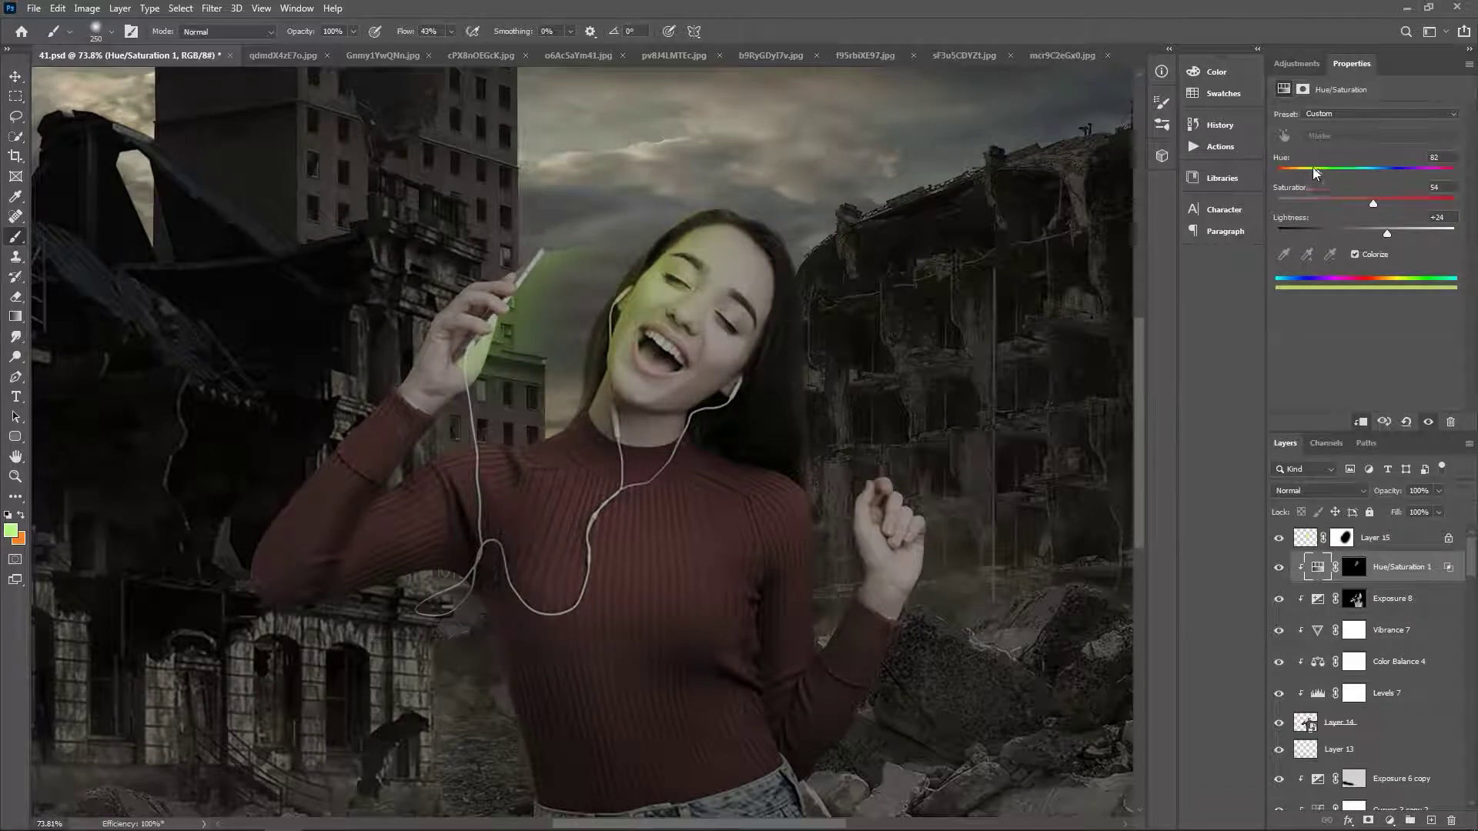
click(1355, 568)
drag(616, 362, 523, 477)
key(bracketright)
key(bracketright)
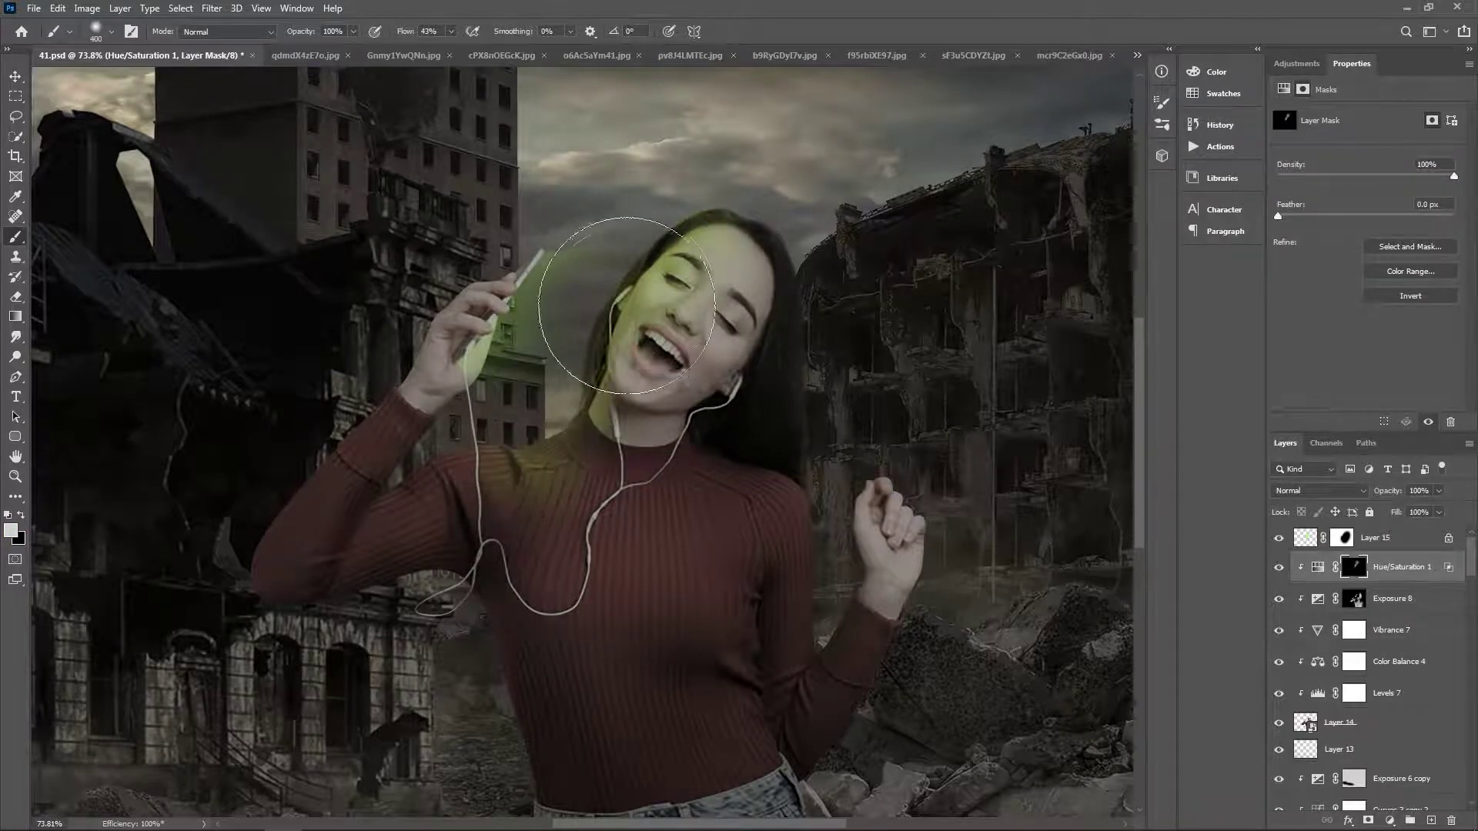
click(451, 31)
drag(449, 49, 426, 49)
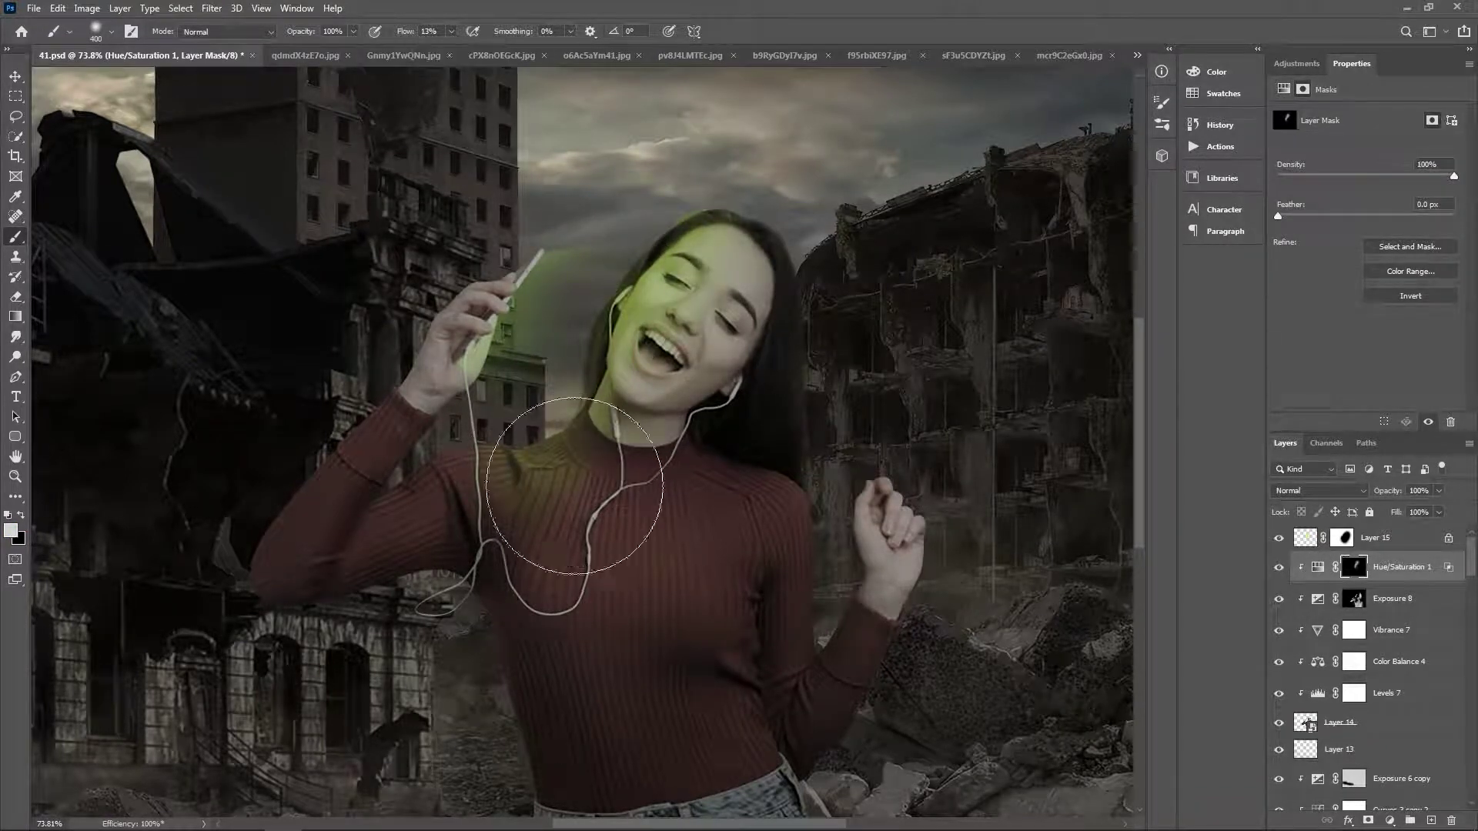
key(bracketleft)
key(bracketleft)
key(bracketleft)
drag(608, 462, 510, 481)
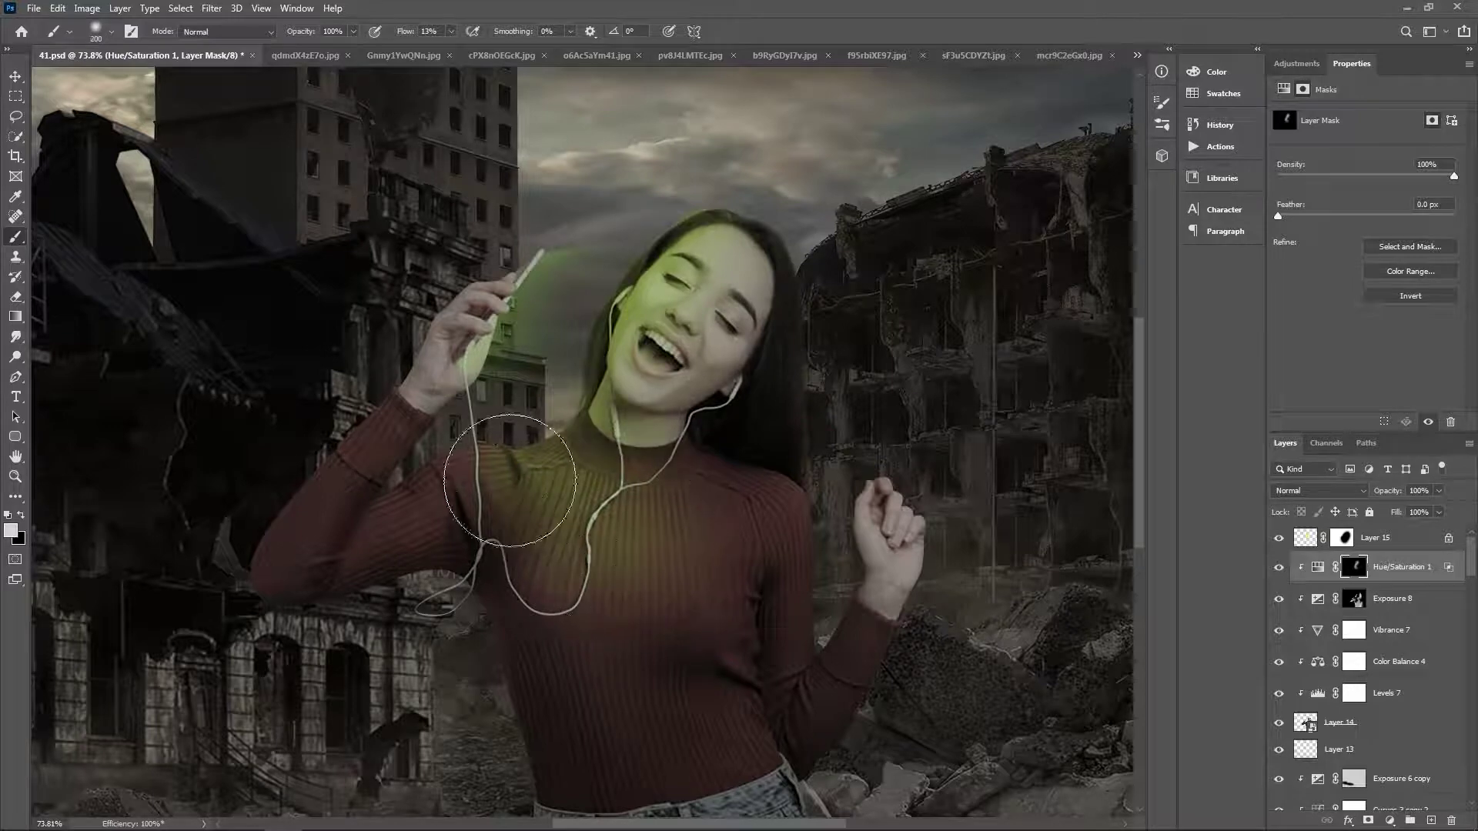
Fit the image on screen and fade the green tint layer to about 46% opacity
key(ctrl+0)
key(v)
key(7)
key(5)
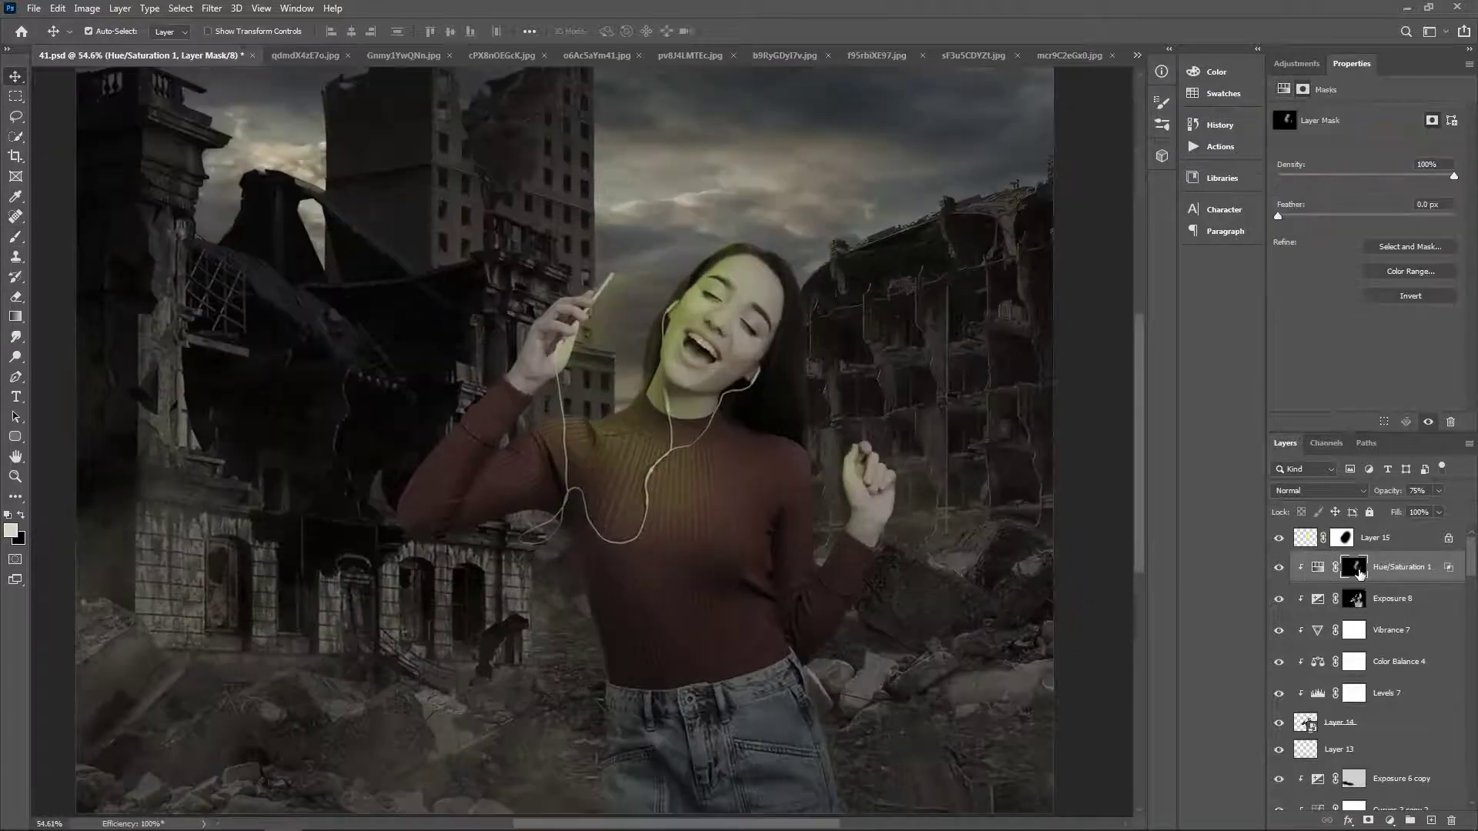
drag(1439, 500, 1420, 510)
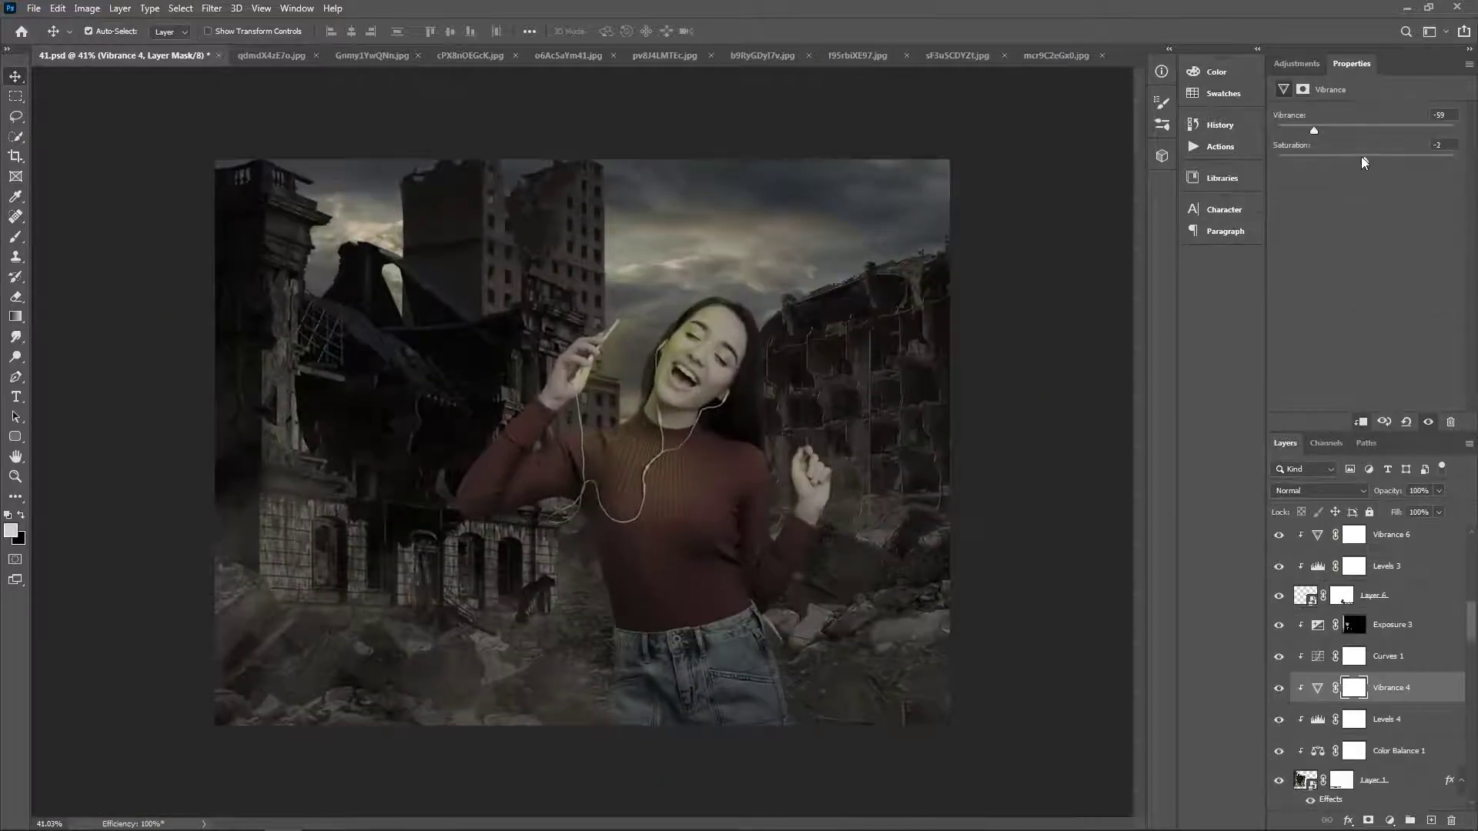
Select Color Balance 1 and shift its midtones away from red and along yellow–blue
click(1319, 720)
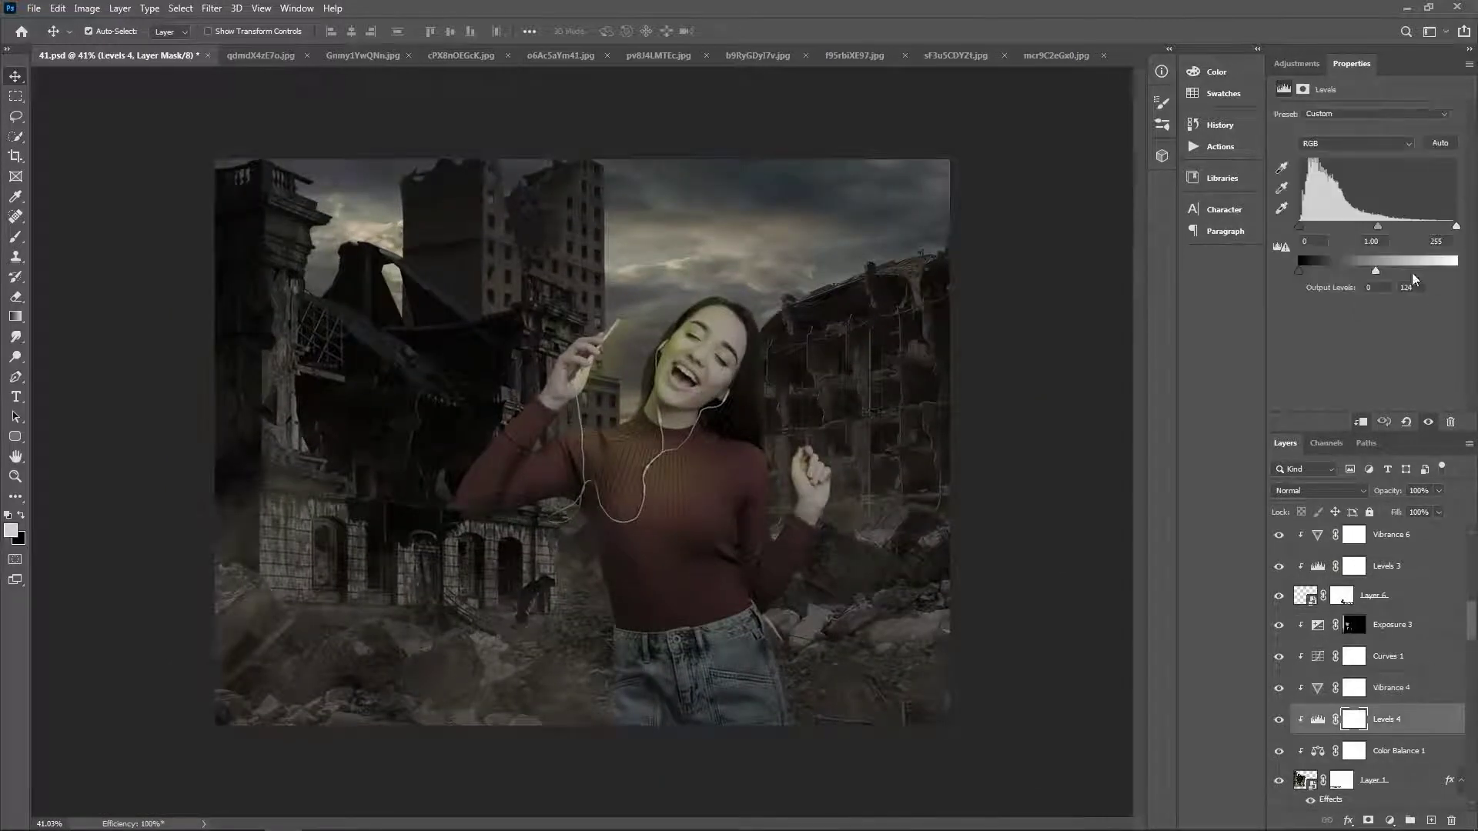
click(1319, 753)
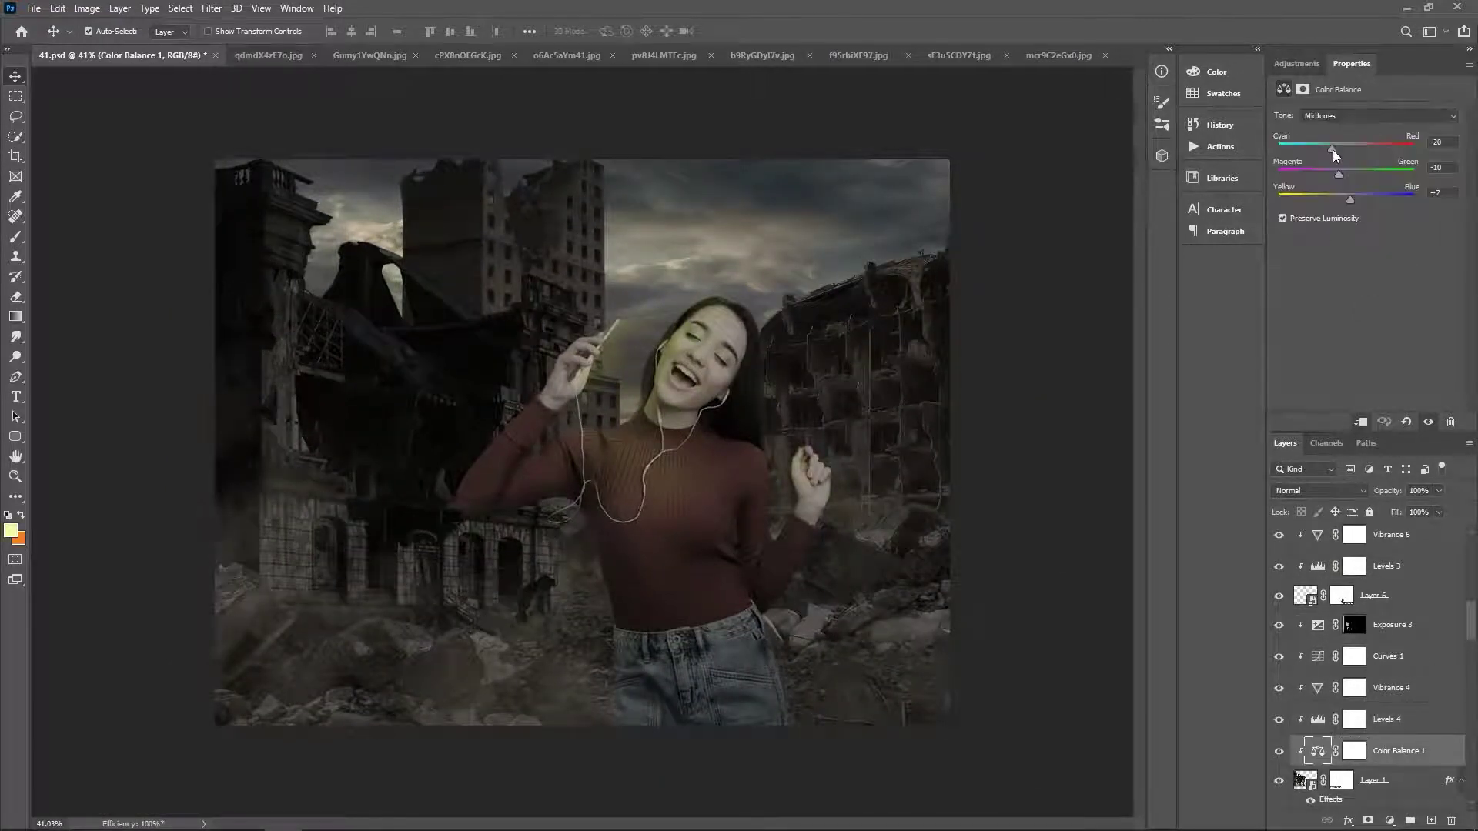
mouse_move(1355, 151)
mouse_down()
mouse_move(1332, 147)
mouse_move(1348, 149)
mouse_up()
drag(1350, 199, 1333, 197)
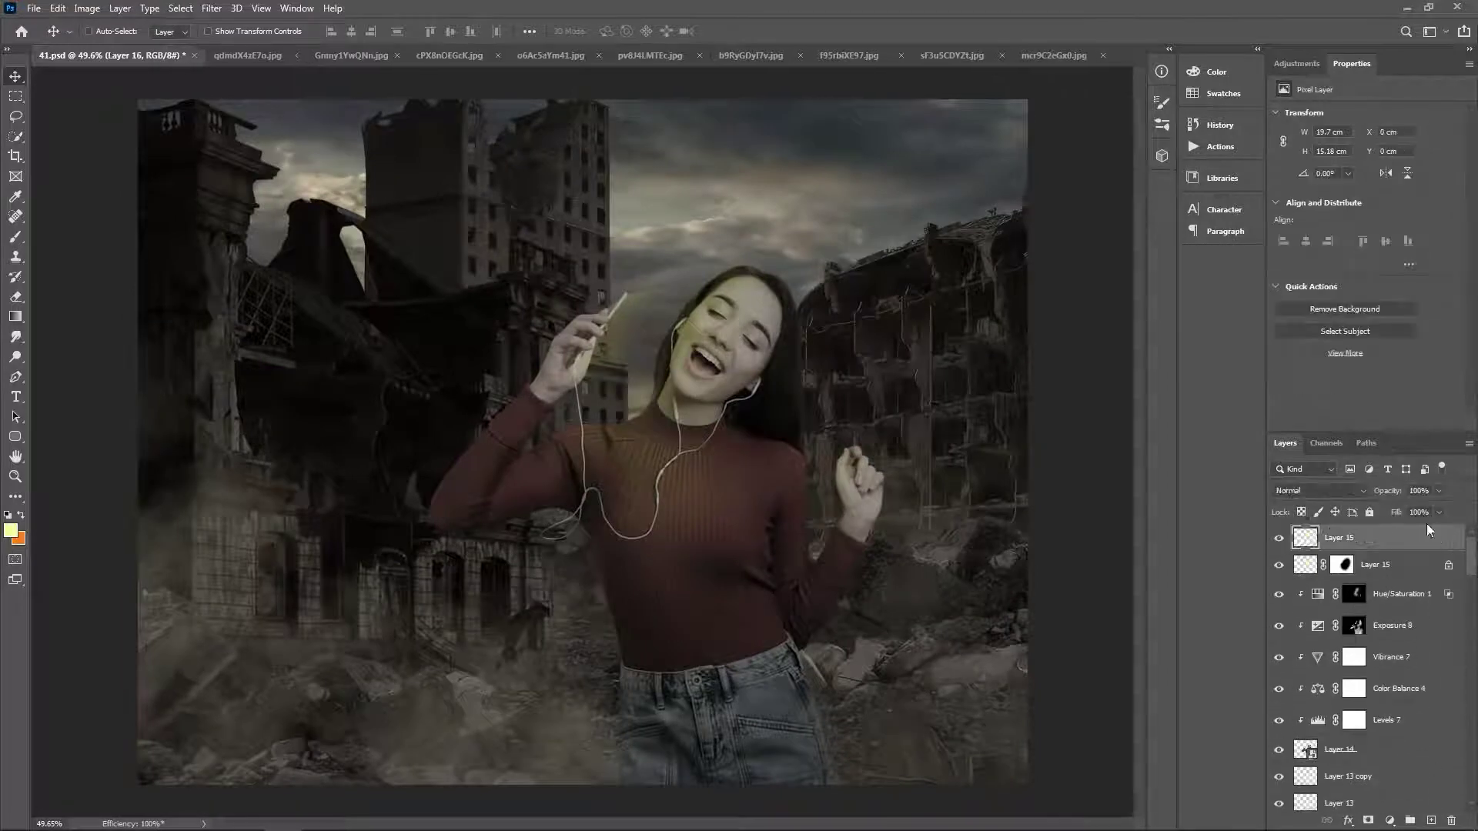
Convert the merged layer to a smart object and grade it cooler, darker and more contrasty in Camera Raw
right_click(1426, 524)
click(1309, 396)
click(212, 7)
click(254, 95)
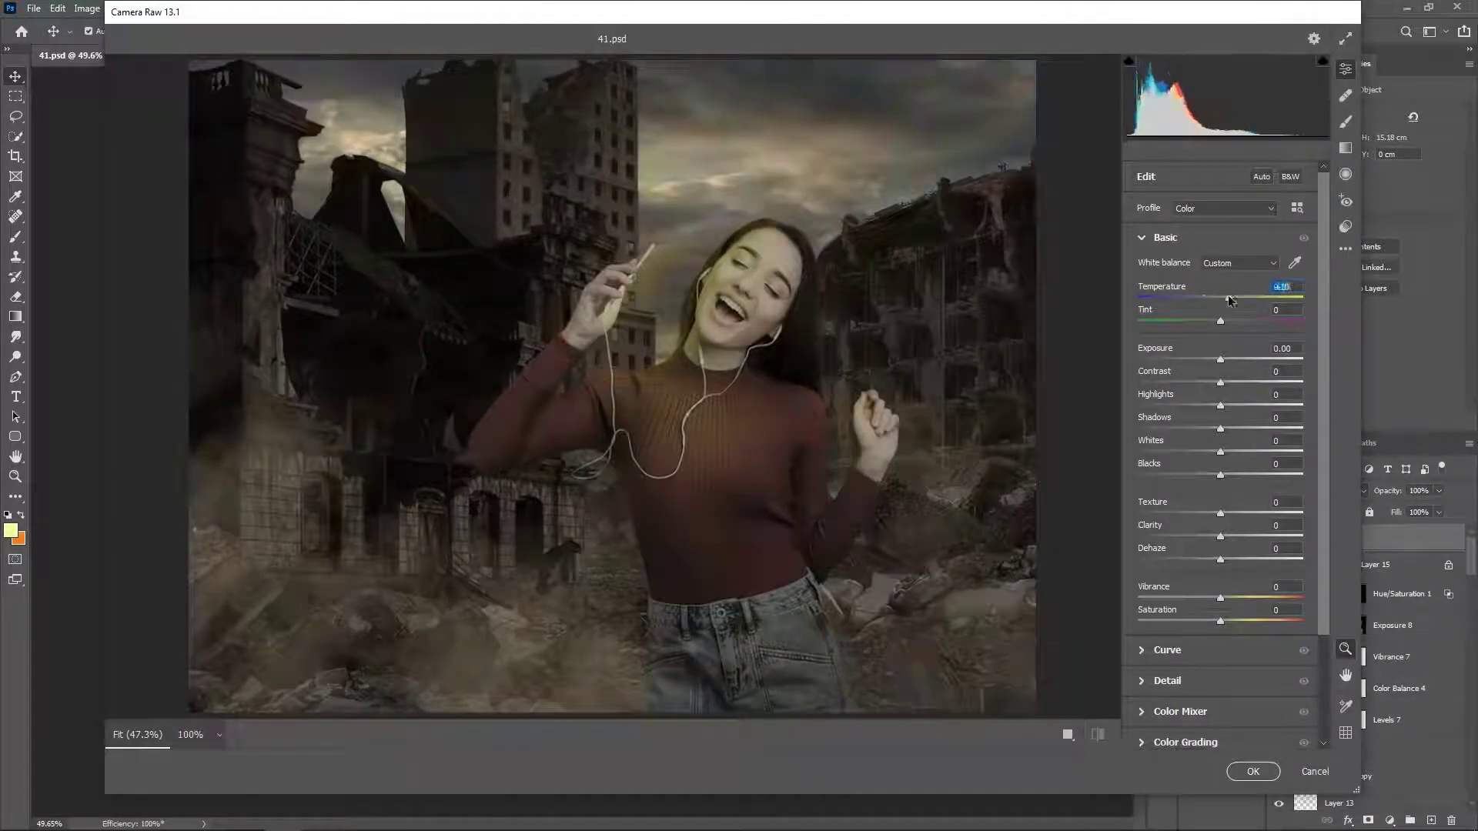
mouse_move(1230, 301)
mouse_down()
mouse_move(1208, 298)
mouse_move(1224, 321)
mouse_move(1215, 298)
mouse_up()
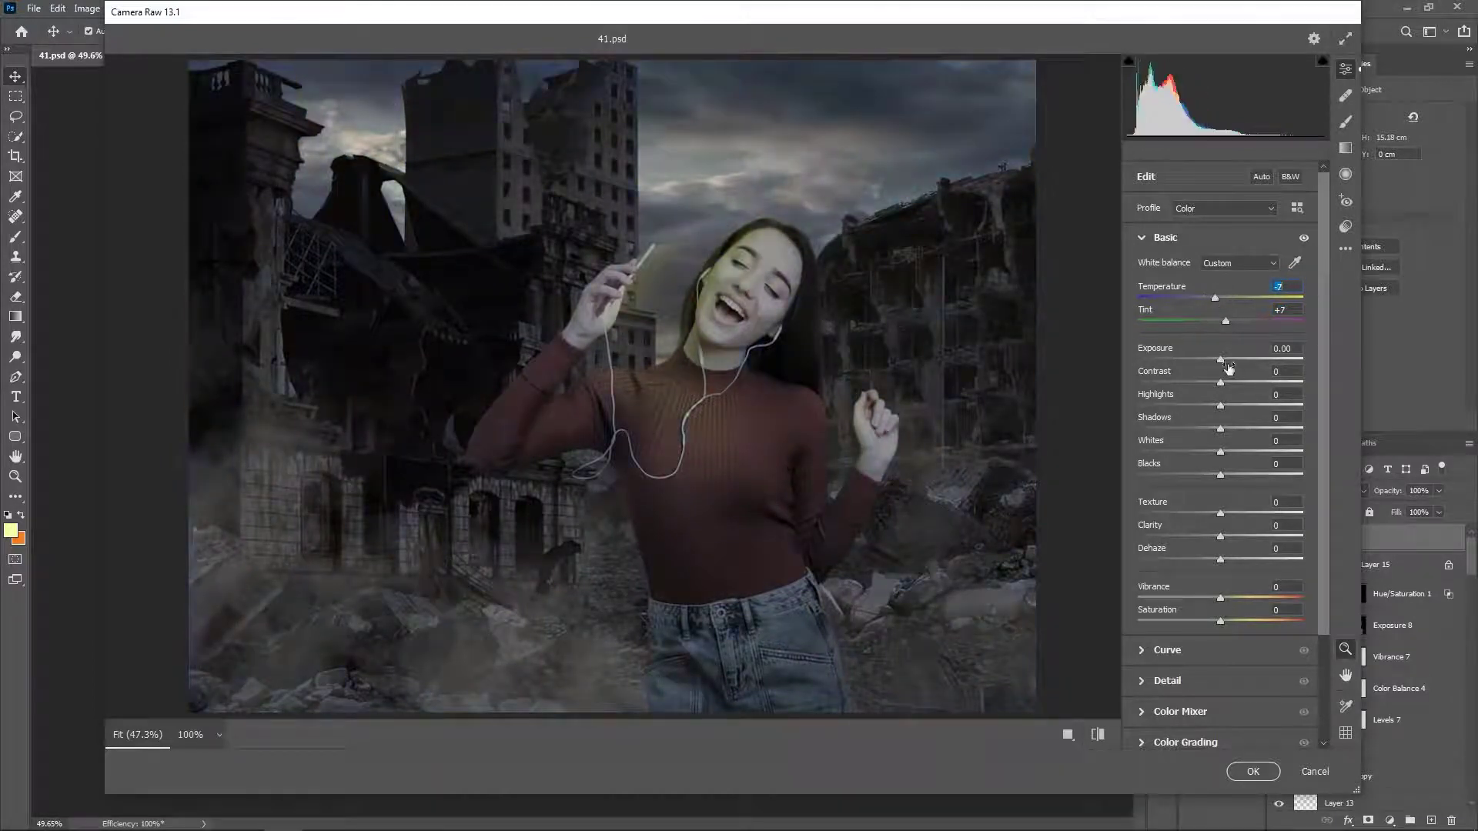
mouse_move(1220, 359)
mouse_down()
mouse_move(1240, 382)
mouse_move(1155, 403)
mouse_move(1217, 405)
mouse_move(1215, 429)
mouse_move(1264, 454)
mouse_move(1209, 453)
mouse_up()
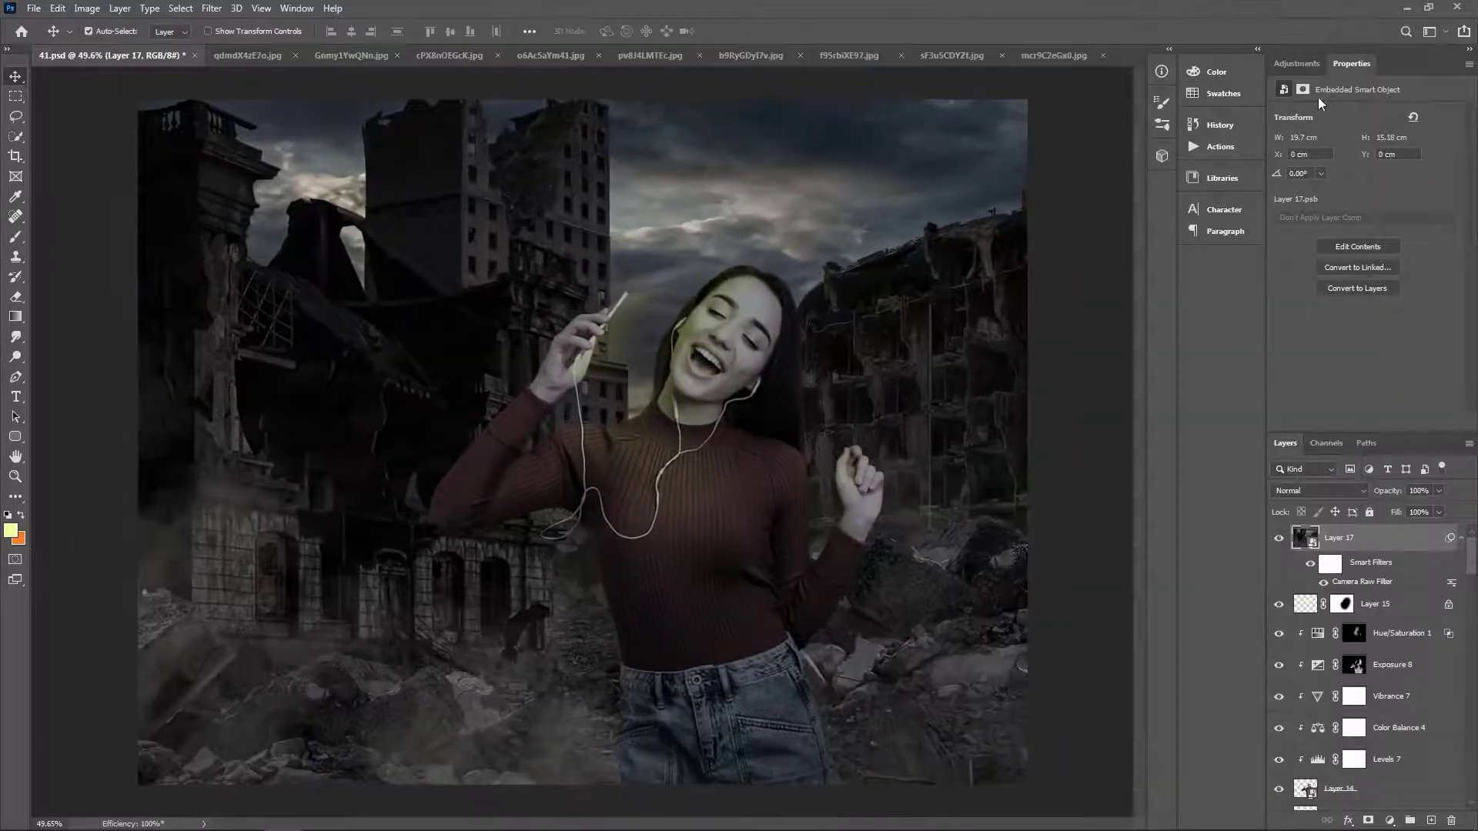
Add a yellow-orange Gradient Map blended in Soft Light at 25% opacity
click(1296, 64)
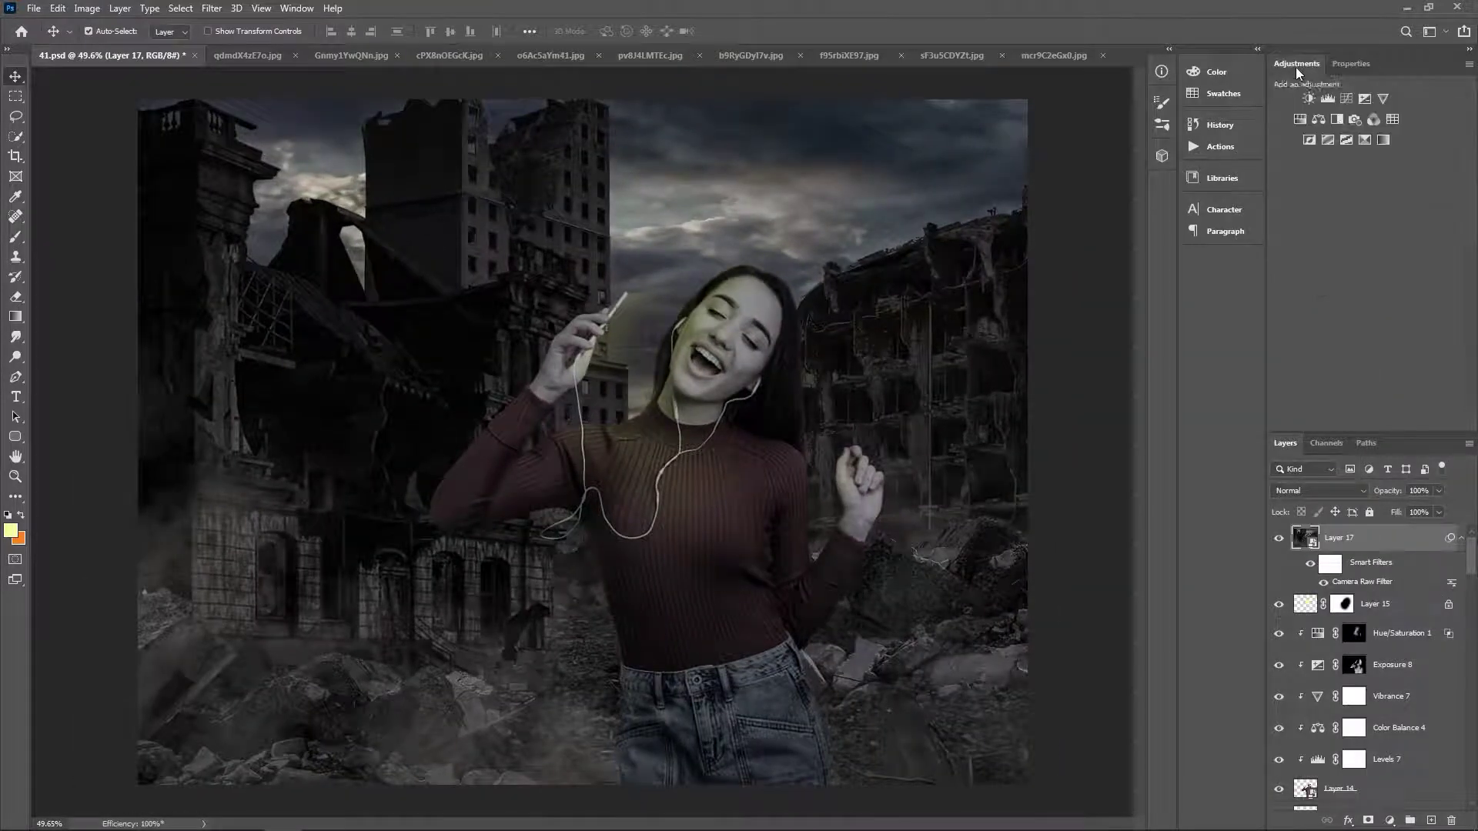
click(1340, 126)
click(1319, 490)
click(1309, 644)
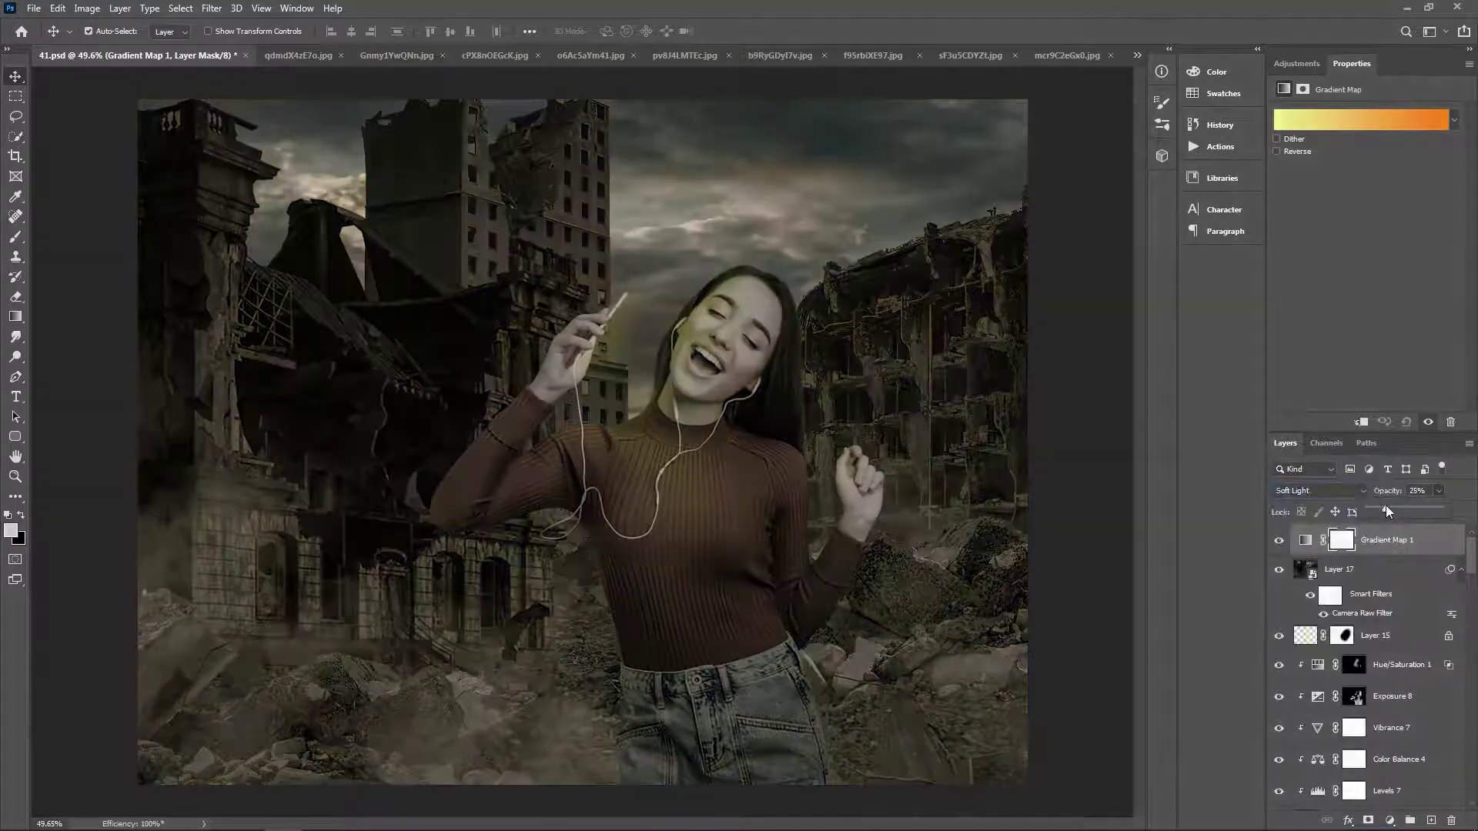